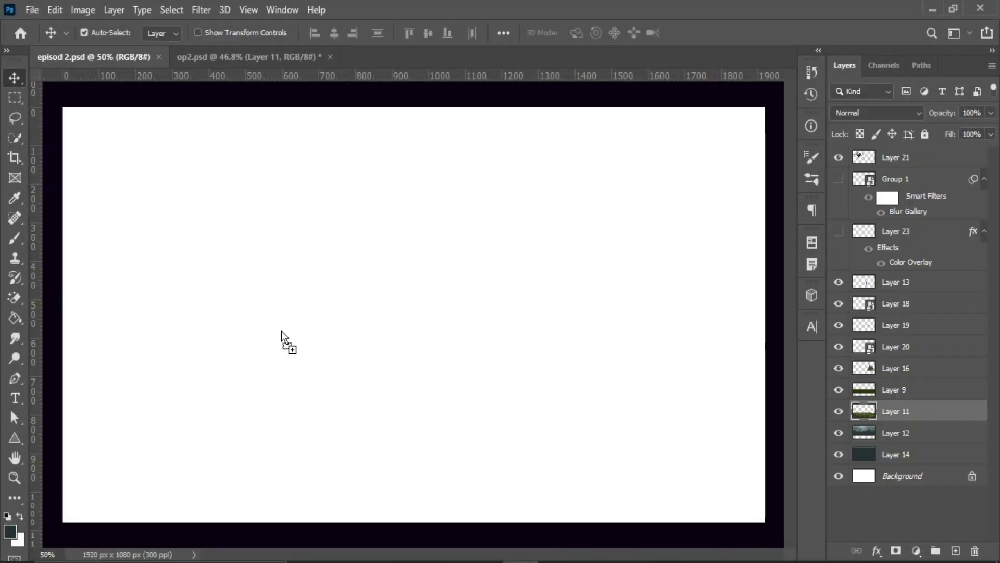
Drag the grass field photo from op2.psd onto the episode document's white canvas
{"action": "mouse_move", "coordinate": [892, 410]}
{"action": "left_mouse_down"}
{"action": "mouse_move", "coordinate": [290, 341]}
{"action": "mouse_move", "coordinate": [409, 411]}
{"action": "mouse_move", "coordinate": [397, 435]}
{"action": "left_mouse_up"}
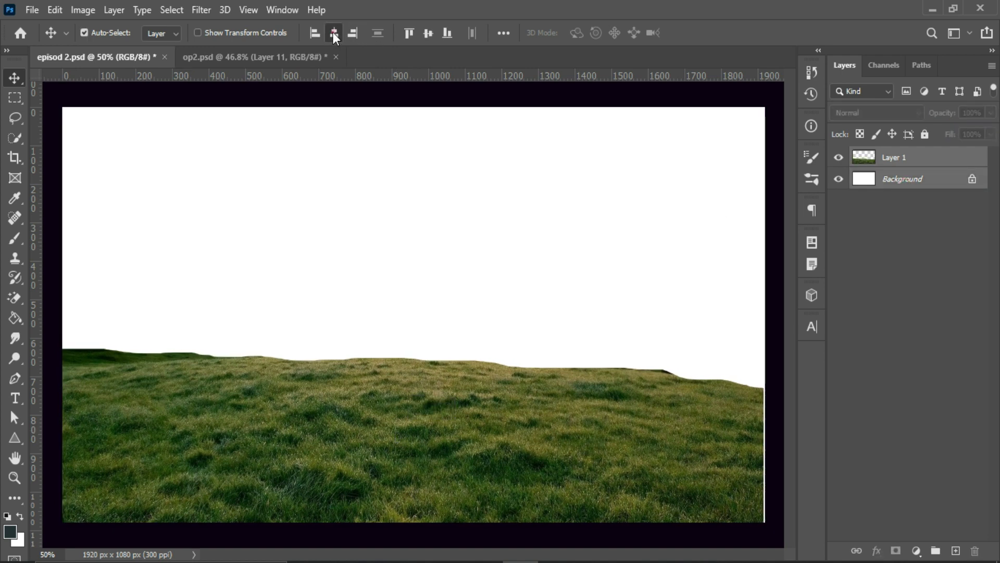
Move the first grass layer to the canvas bottom and squash it shorter
{"action": "left_click", "coordinate": [428, 33]}
{"action": "left_click_drag", "start_coordinate": [431, 123], "coordinate": [367, 449]}
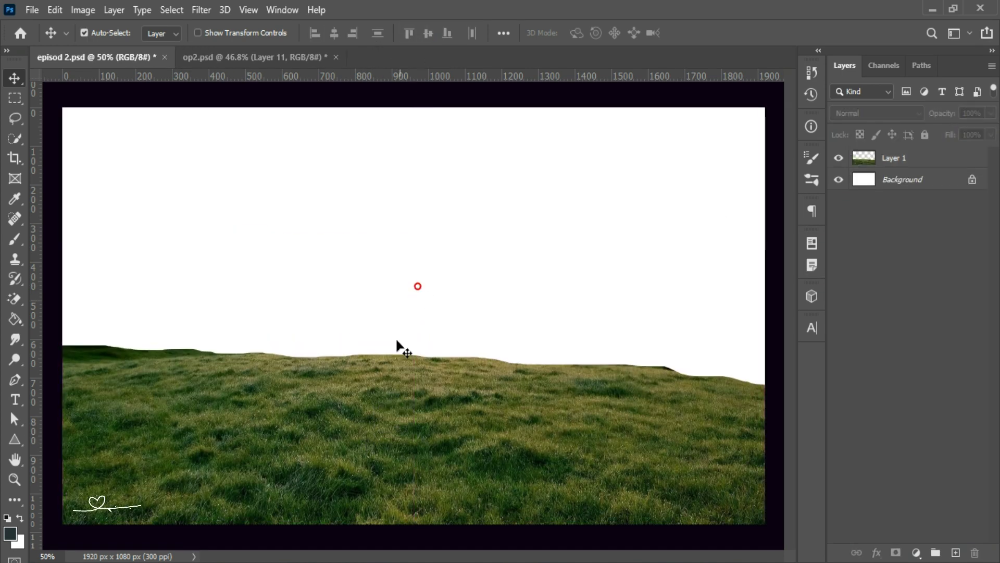
{"action": "key", "text": "ctrl+t"}
{"action": "left_click_drag", "start_coordinate": [414, 344], "coordinate": [413, 396]}
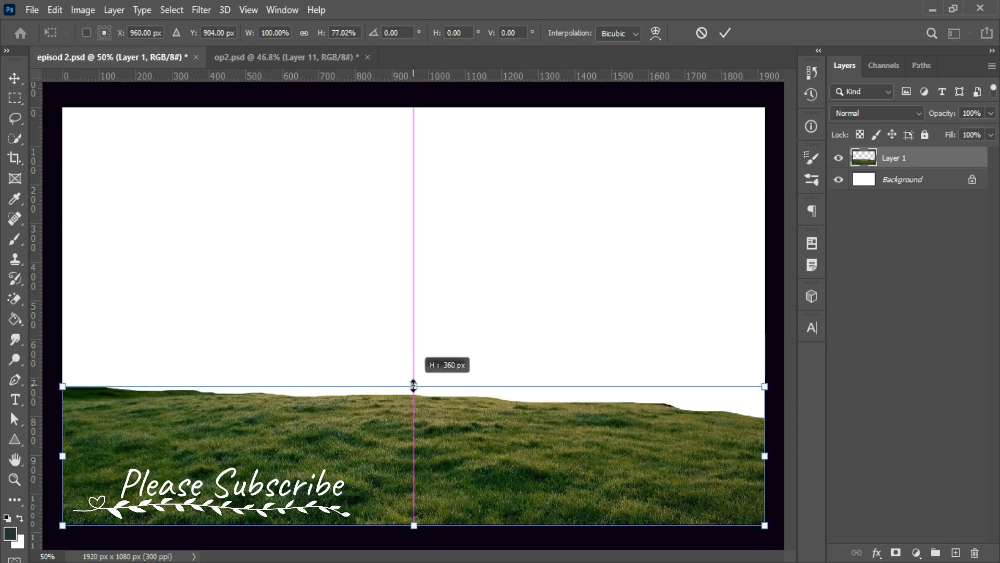
{"action": "left_click", "coordinate": [725, 33]}
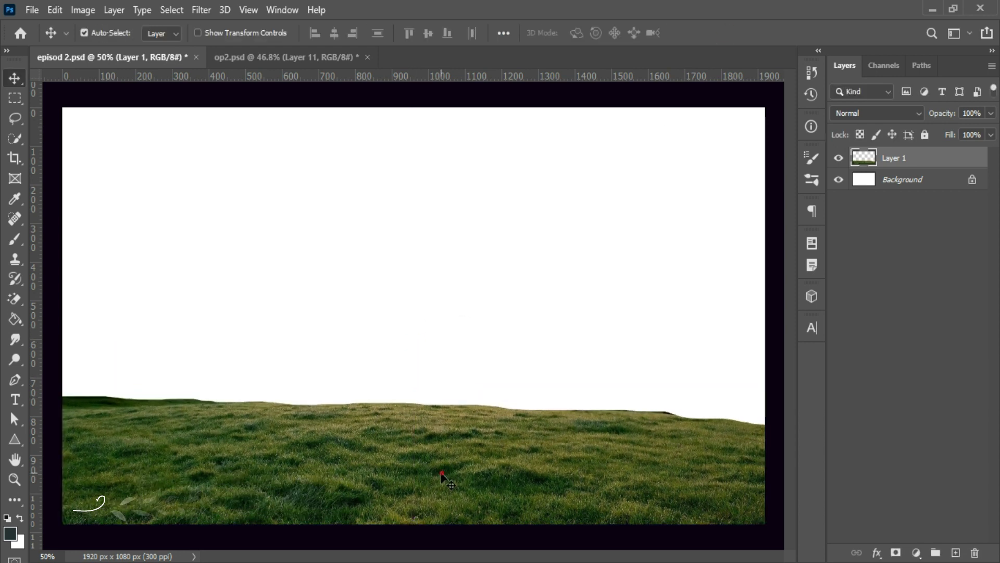
Bring in the hilly grass layer, position it lower, keep it above Layer 1, and add a mask
{"action": "mouse_move", "coordinate": [308, 334]}
{"action": "left_mouse_down"}
{"action": "mouse_move", "coordinate": [409, 334]}
{"action": "mouse_move", "coordinate": [411, 363]}
{"action": "left_mouse_up"}
{"action": "left_click_drag", "start_coordinate": [436, 306], "coordinate": [440, 311]}
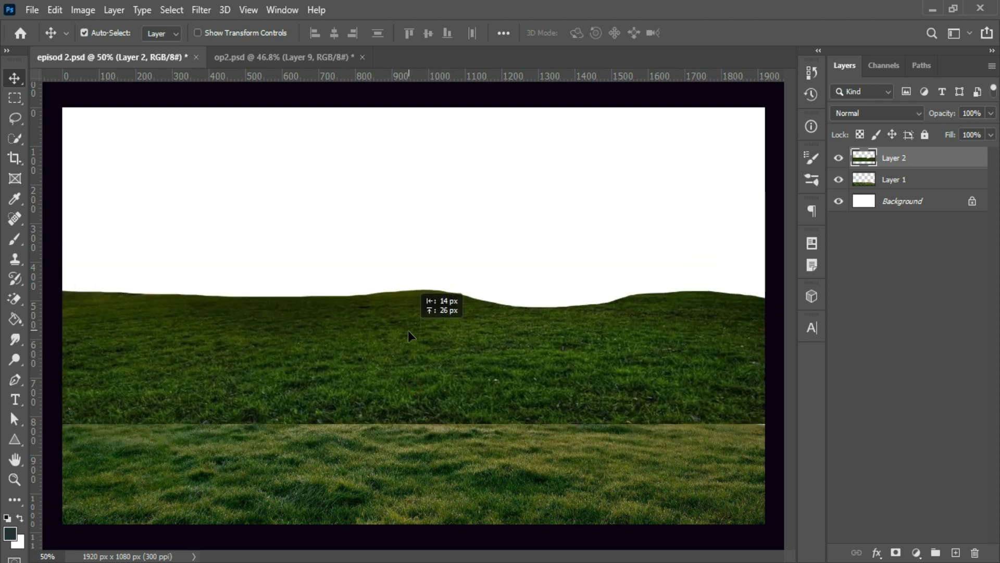
{"action": "left_click_drag", "start_coordinate": [900, 163], "coordinate": [897, 183]}
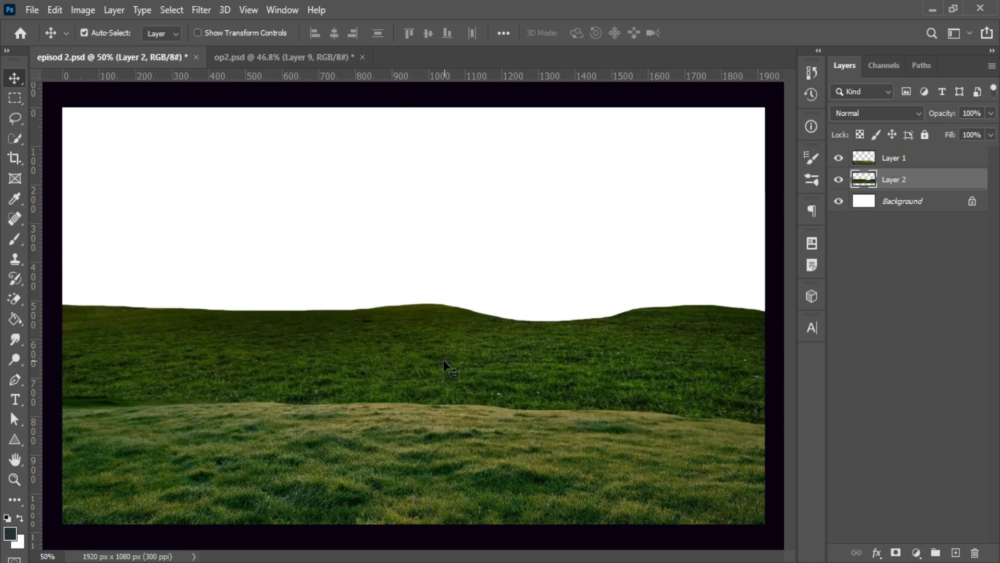
{"action": "left_click_drag", "start_coordinate": [435, 353], "coordinate": [435, 358]}
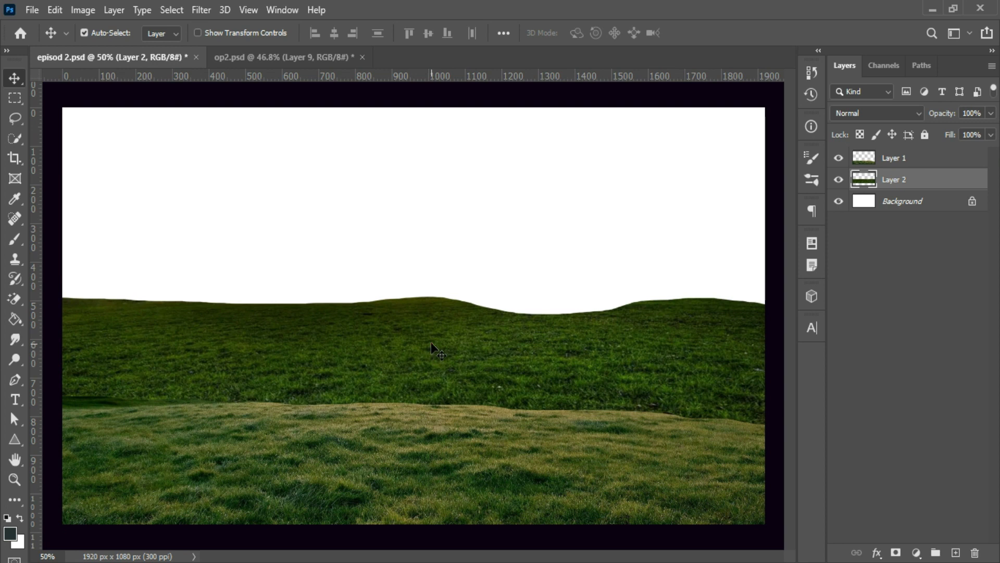
{"action": "left_click_drag", "start_coordinate": [901, 177], "coordinate": [899, 153]}
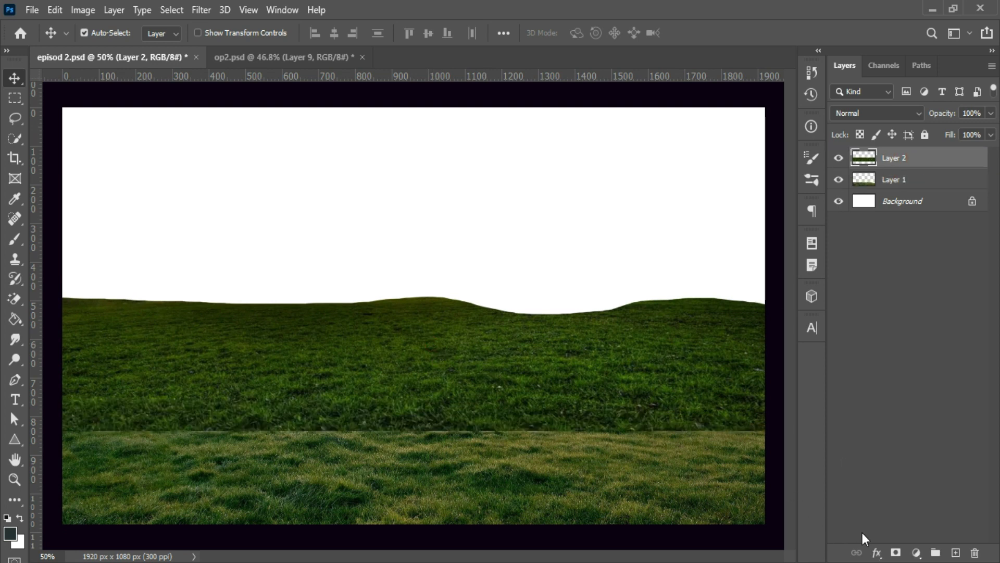
{"action": "left_click", "coordinate": [895, 552]}
Paint black with a soft brush on the hilly grass mask along the seam
{"action": "left_click", "coordinate": [15, 239]}
{"action": "scroll", "coordinate": [111, 419], "scroll_direction": "up", "scroll_amount": 2}
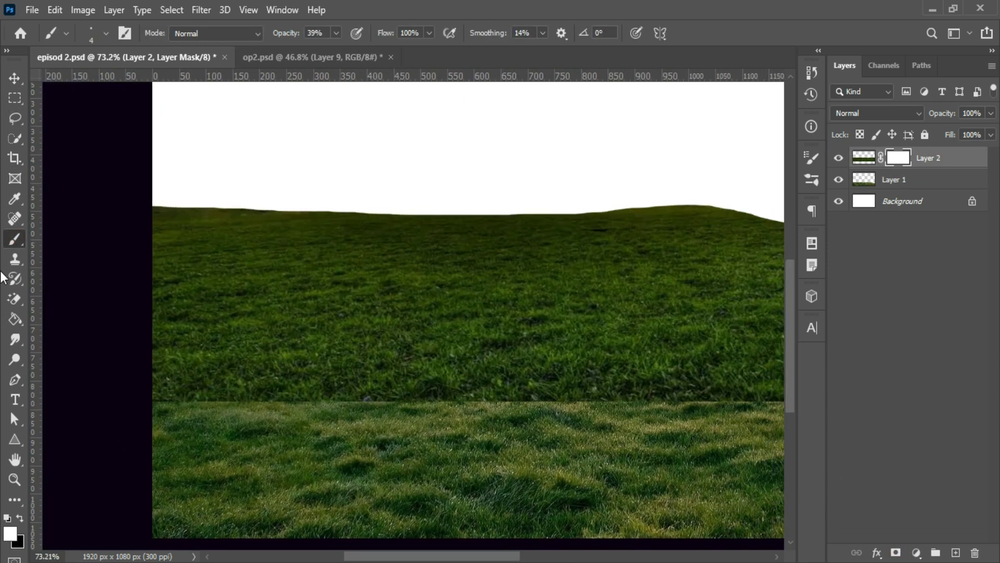
{"action": "left_click", "coordinate": [900, 159]}
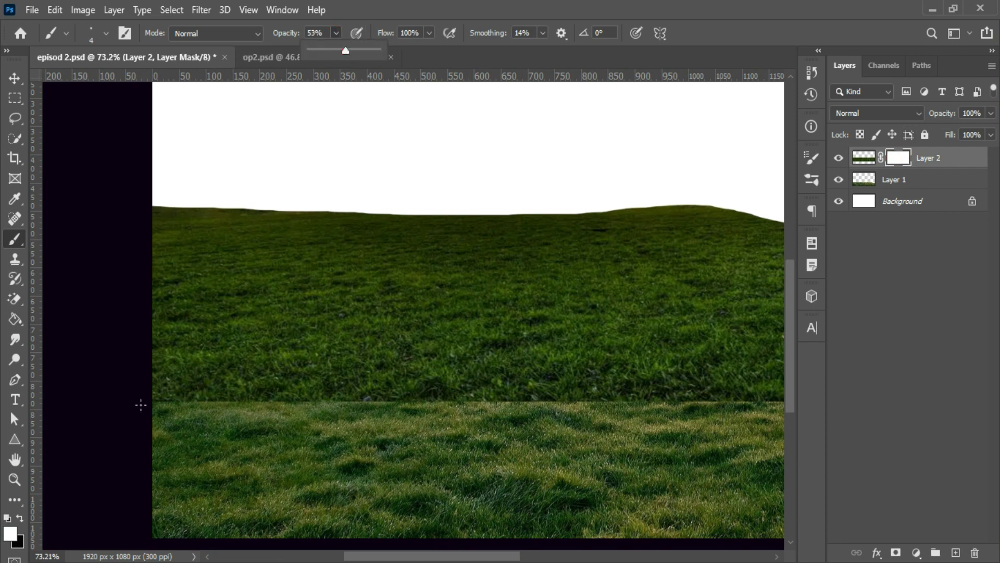
{"action": "left_click", "coordinate": [20, 518]}
{"action": "key", "text": "bracketleft"}
{"action": "mouse_move", "coordinate": [153, 401]}
{"action": "left_mouse_down"}
{"action": "mouse_move", "coordinate": [195, 398]}
{"action": "mouse_move", "coordinate": [253, 425]}
{"action": "left_mouse_up"}
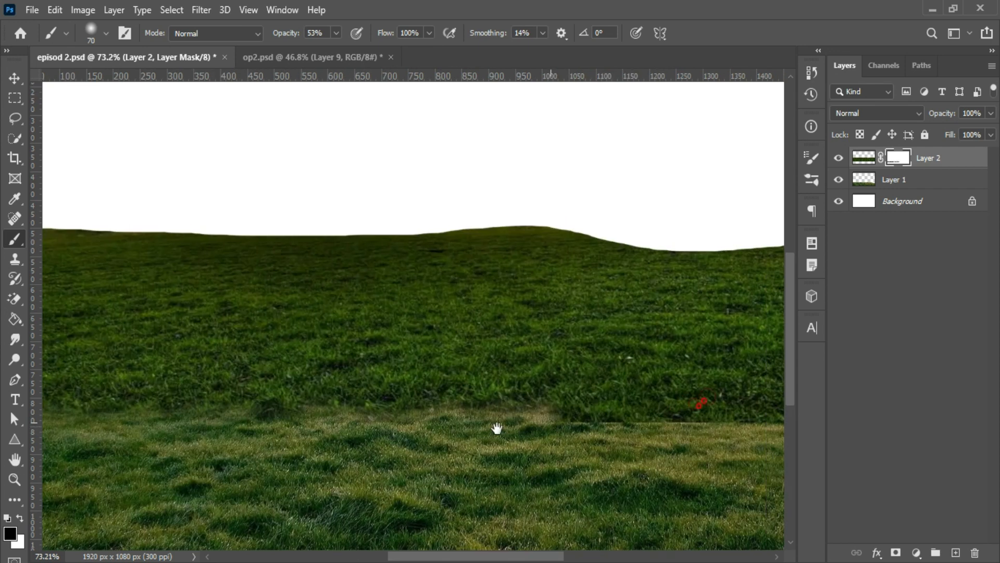
{"action": "left_click_drag", "start_coordinate": [651, 400], "coordinate": [330, 371]}
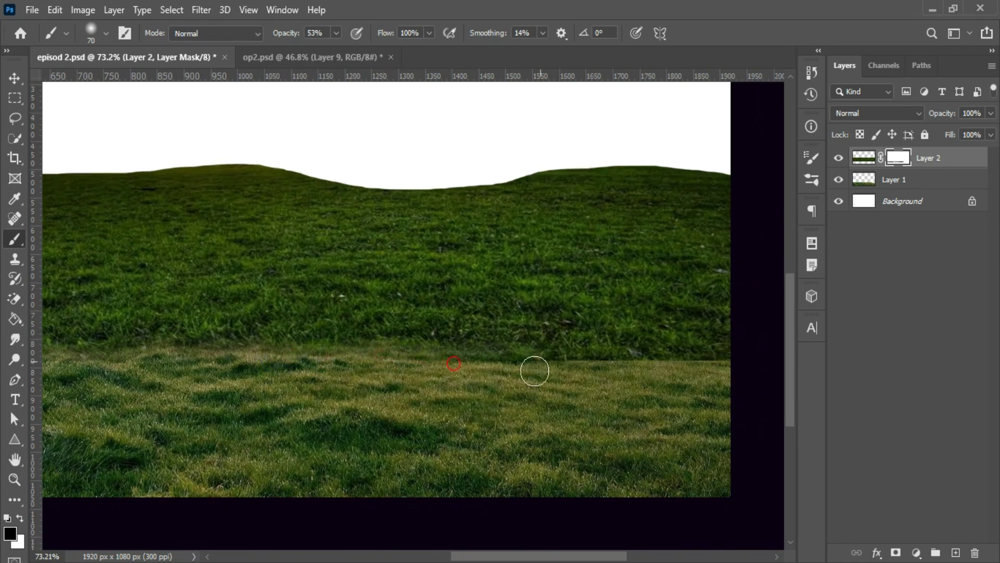
{"action": "left_click_drag", "start_coordinate": [603, 357], "coordinate": [414, 374]}
Free Transform the front grass layer wider and higher to match the hills
{"action": "key", "text": "v"}
{"action": "key", "text": "ctrl+0"}
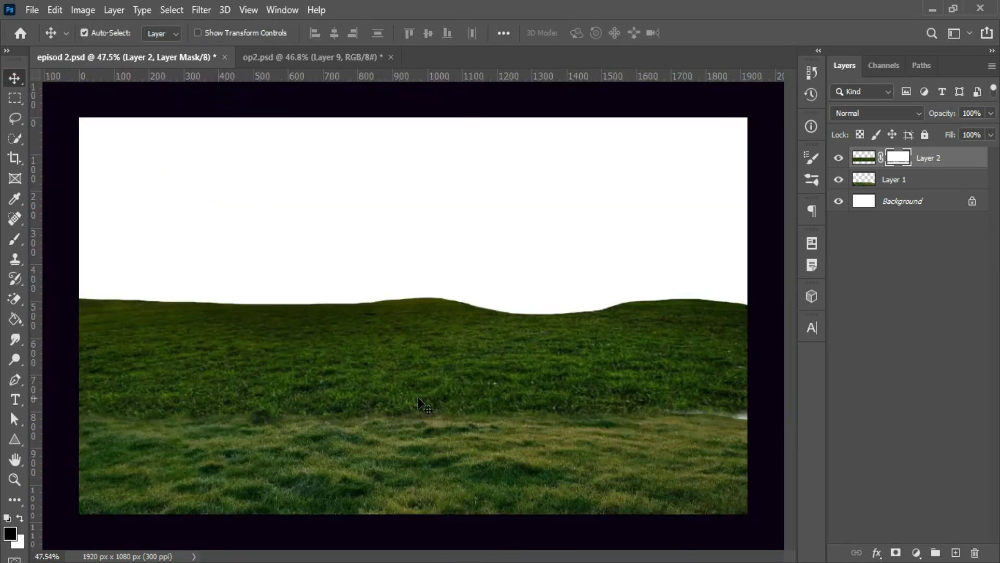
{"action": "scroll", "coordinate": [260, 387], "scroll_direction": "up", "scroll_amount": 3}
{"action": "key", "text": "ctrl+t"}
{"action": "key", "text": "Escape"}
{"action": "key", "text": "ctrl+t"}
{"action": "key", "text": "Return"}
{"action": "key", "text": "ctrl+minus"}
{"action": "left_click", "coordinate": [388, 372]}
{"action": "key", "text": "ctrl+t"}
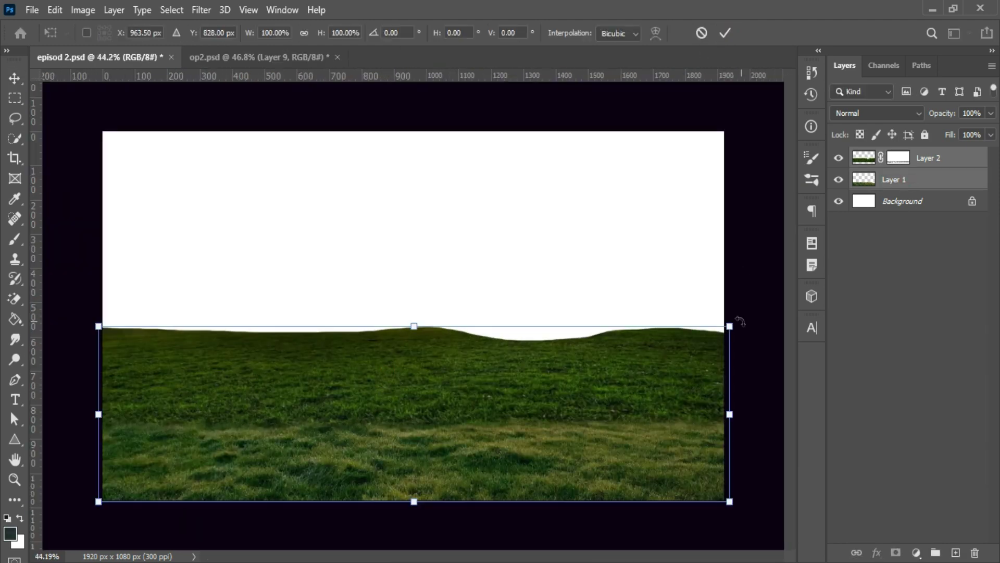
{"action": "key", "text": "Return"}
{"action": "left_click", "coordinate": [919, 162]}
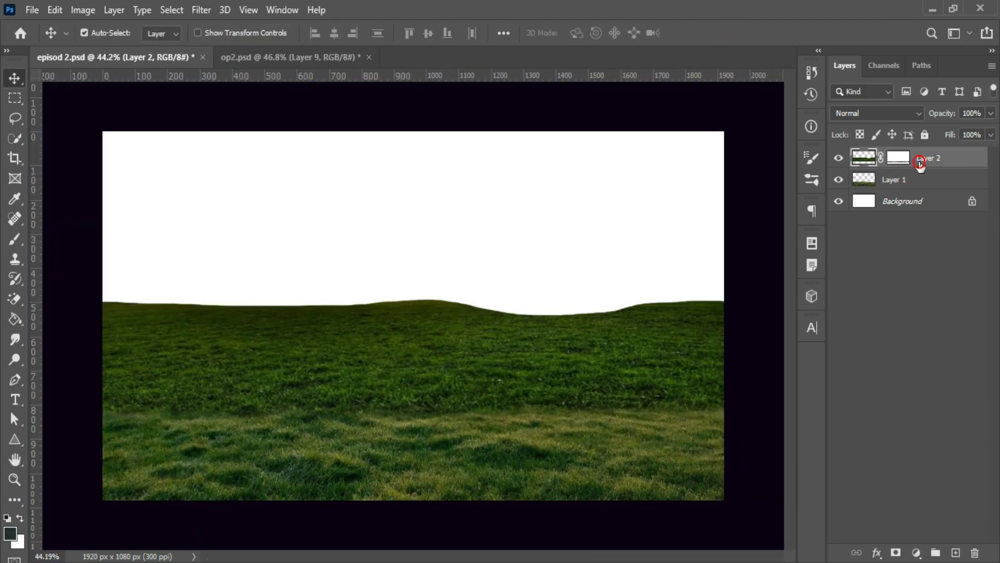
Add Hue/Saturation adjustments desaturating the hilly grass and the front grass
{"action": "left_click", "coordinate": [915, 552]}
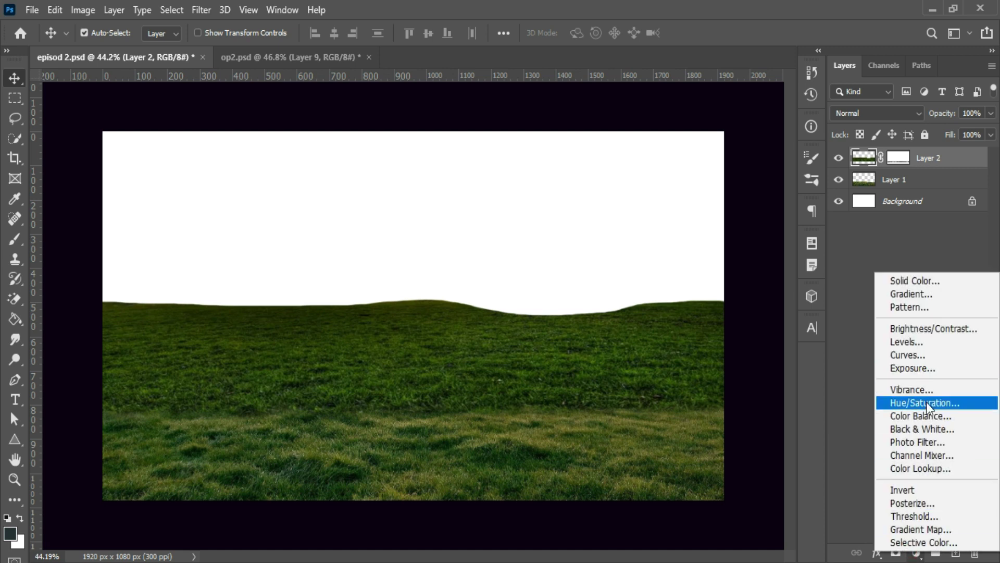
{"action": "left_click", "coordinate": [927, 402]}
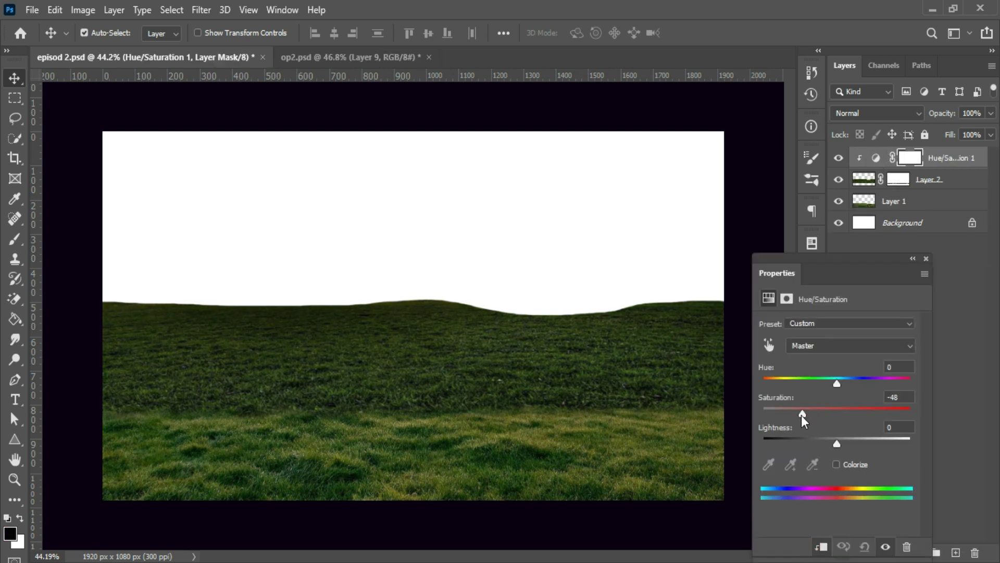
{"action": "left_click", "coordinate": [926, 259]}
{"action": "left_click", "coordinate": [933, 204]}
{"action": "left_click", "coordinate": [916, 552]}
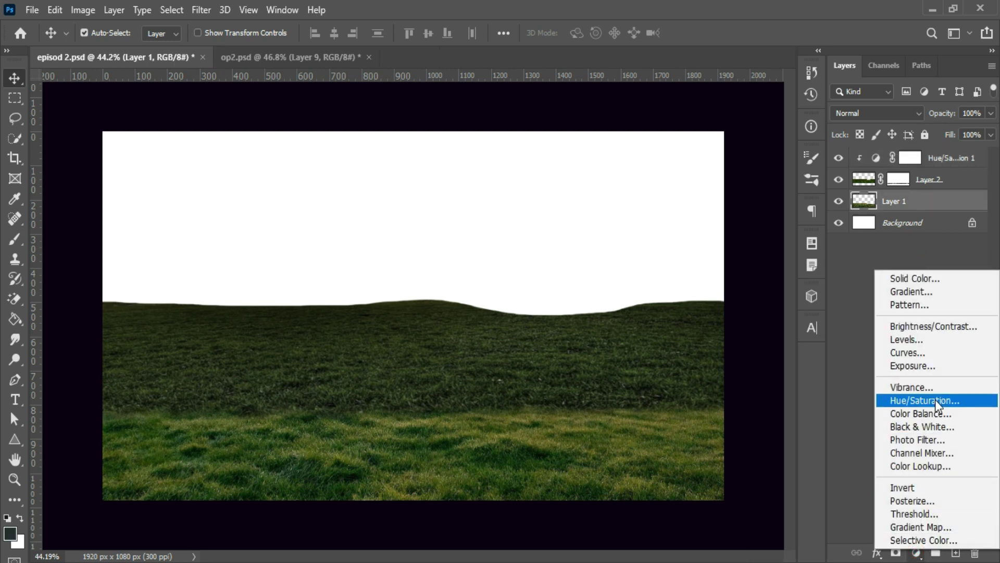
{"action": "left_click", "coordinate": [937, 402]}
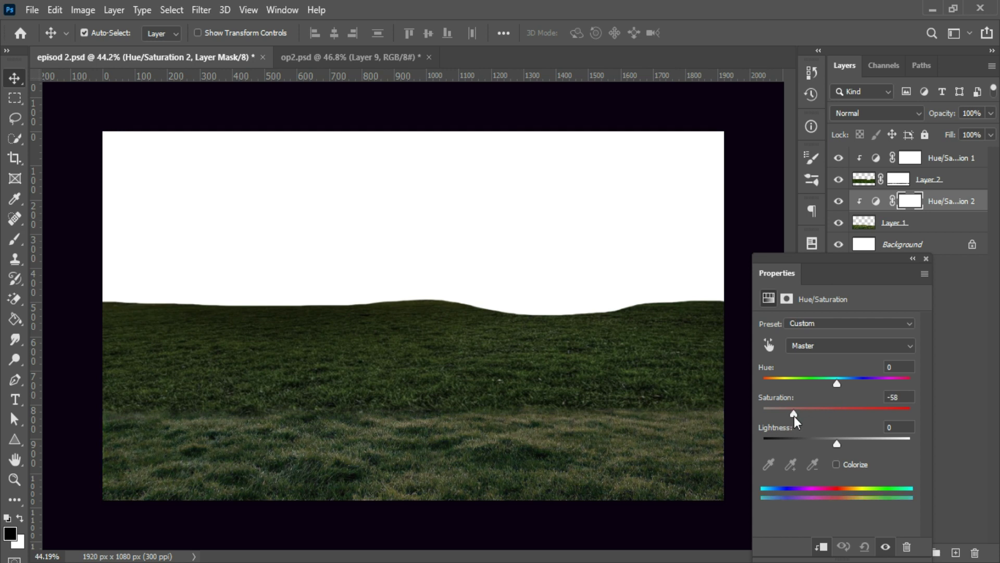
{"action": "left_click", "coordinate": [926, 259]}
Duplicate the front grass layer and move it above its desaturation adjustment
{"action": "left_click", "coordinate": [929, 179]}
{"action": "key", "text": "ctrl+0"}
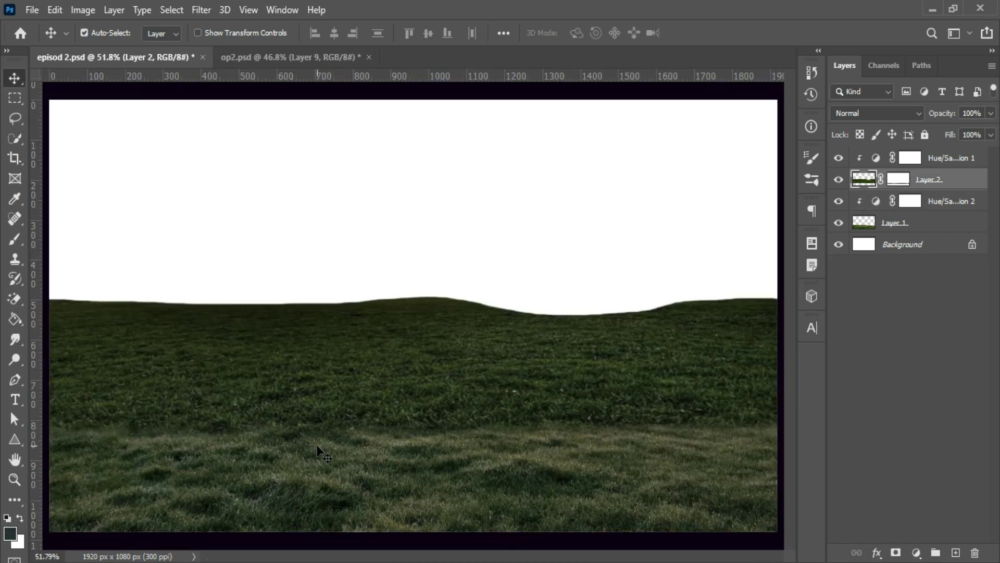
{"action": "left_click", "coordinate": [639, 331]}
{"action": "left_click", "coordinate": [267, 377]}
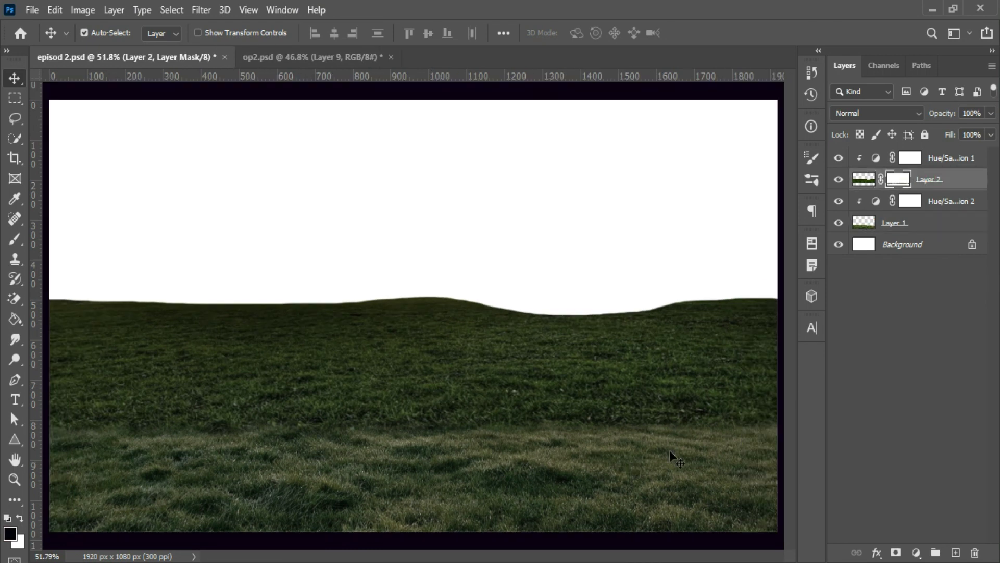
{"action": "left_click", "coordinate": [651, 465]}
{"action": "key", "text": "ctrl+j"}
{"action": "left_click", "coordinate": [918, 247]}
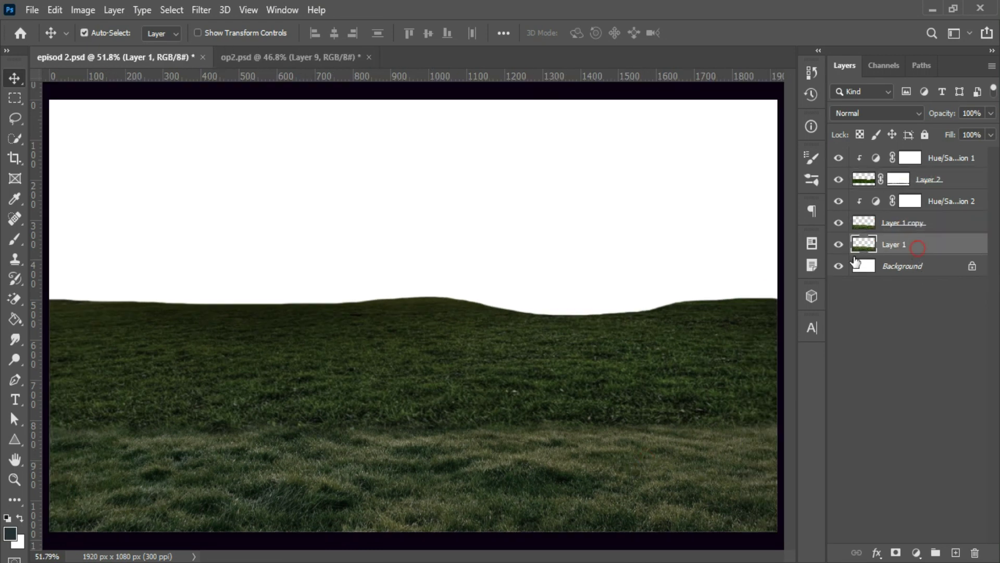
{"action": "left_click_drag", "start_coordinate": [908, 249], "coordinate": [908, 191]}
Stretch the front grass copy taller, move it to the top, and add a Hue/Saturation adjustment
{"action": "key", "text": "ctrl+t"}
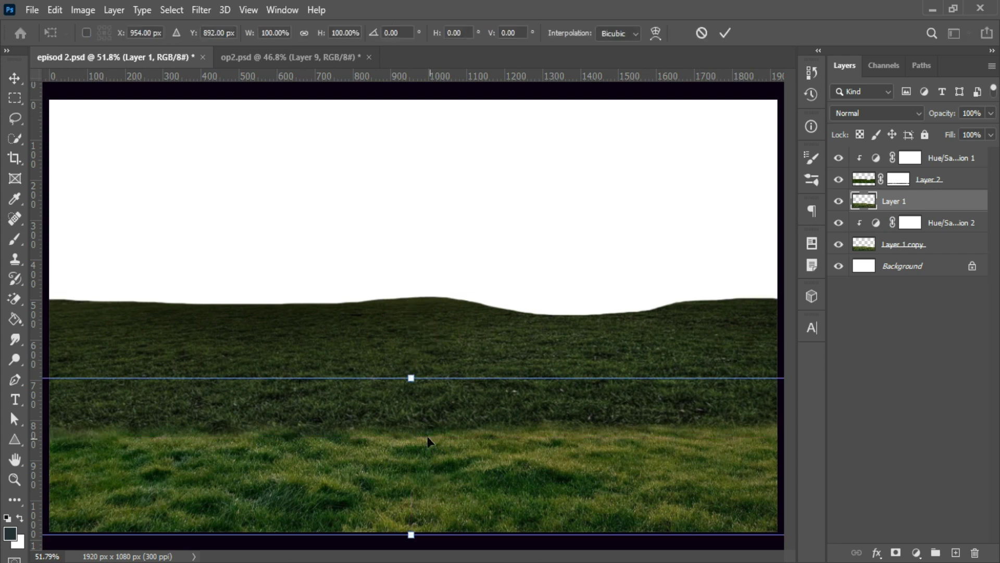
{"action": "left_click_drag", "start_coordinate": [411, 380], "coordinate": [402, 329]}
{"action": "key", "text": "Return"}
{"action": "left_click_drag", "start_coordinate": [873, 198], "coordinate": [896, 152]}
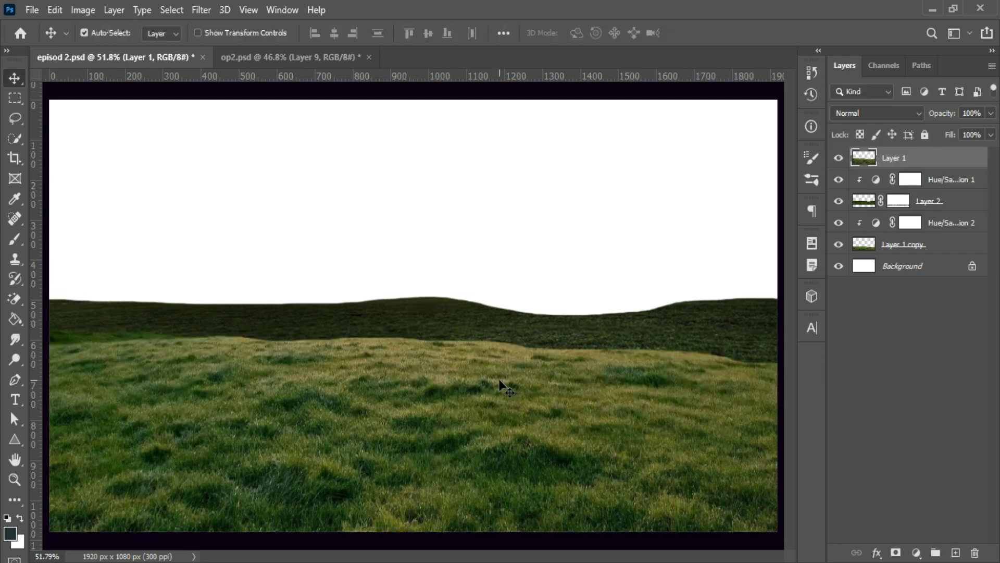
{"action": "left_click", "coordinate": [897, 553]}
{"action": "left_click", "coordinate": [899, 402]}
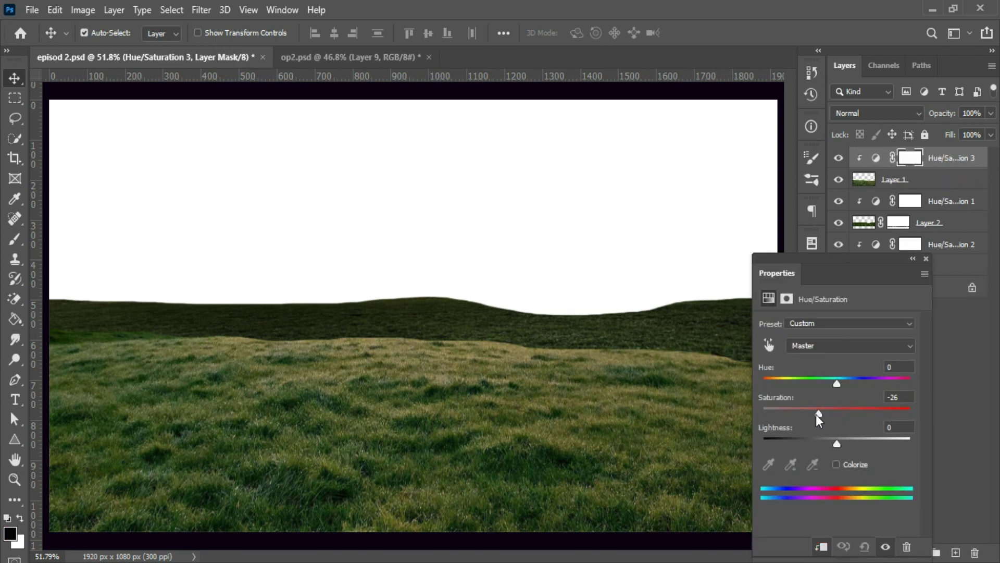
Mask the top grass layer and paint it into the hills along the horizon band
{"action": "left_click", "coordinate": [926, 258]}
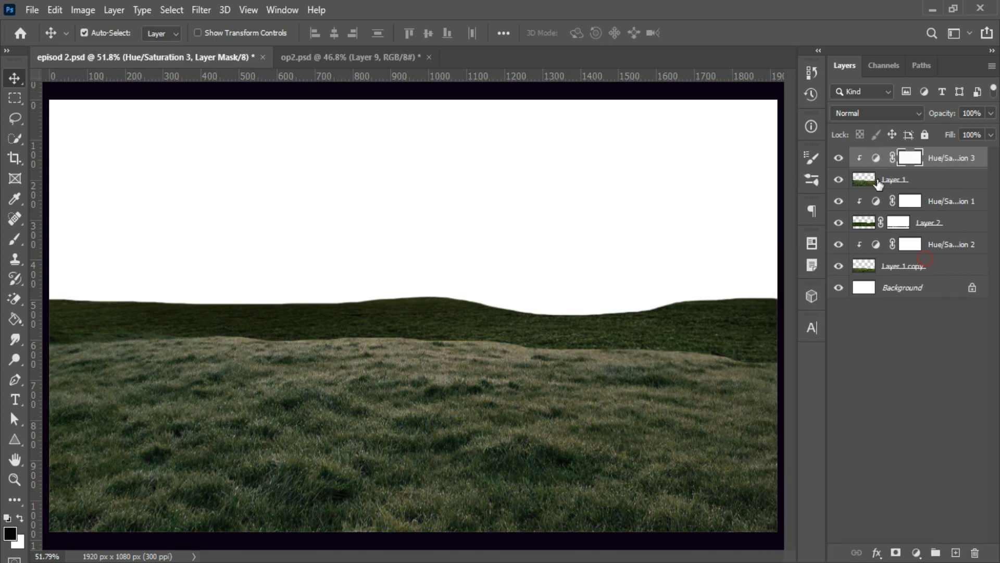
{"action": "left_click", "coordinate": [888, 182]}
{"action": "left_click", "coordinate": [896, 552]}
{"action": "left_click", "coordinate": [11, 239]}
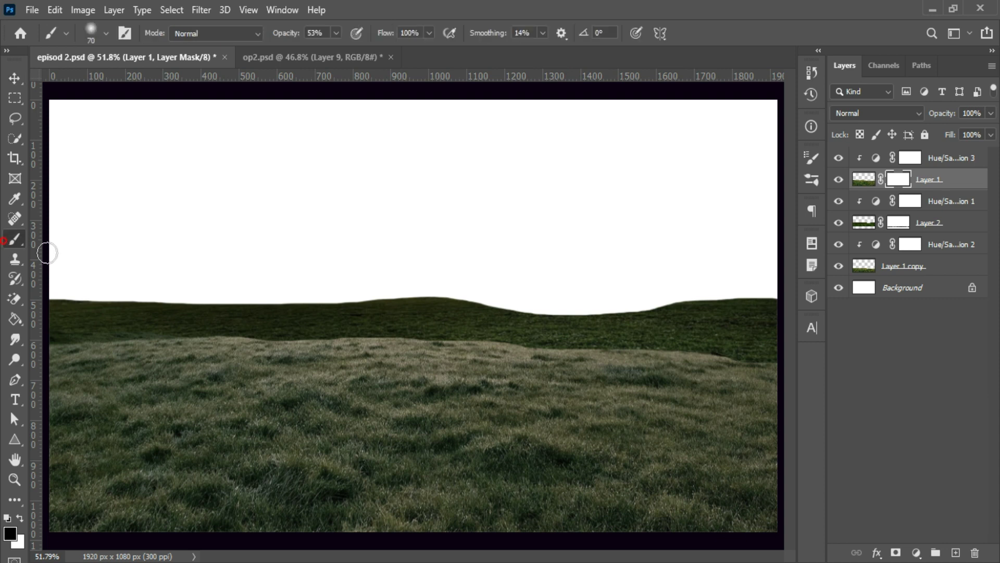
{"action": "left_click_drag", "start_coordinate": [37, 330], "coordinate": [143, 330]}
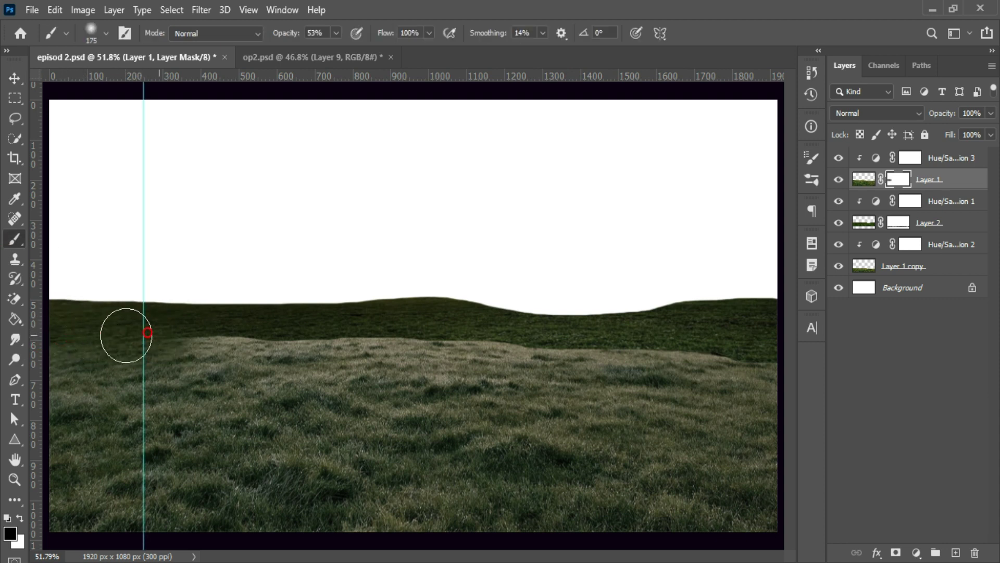
{"action": "key", "text": "ctrl+semicolon"}
{"action": "left_click_drag", "start_coordinate": [139, 344], "coordinate": [764, 353]}
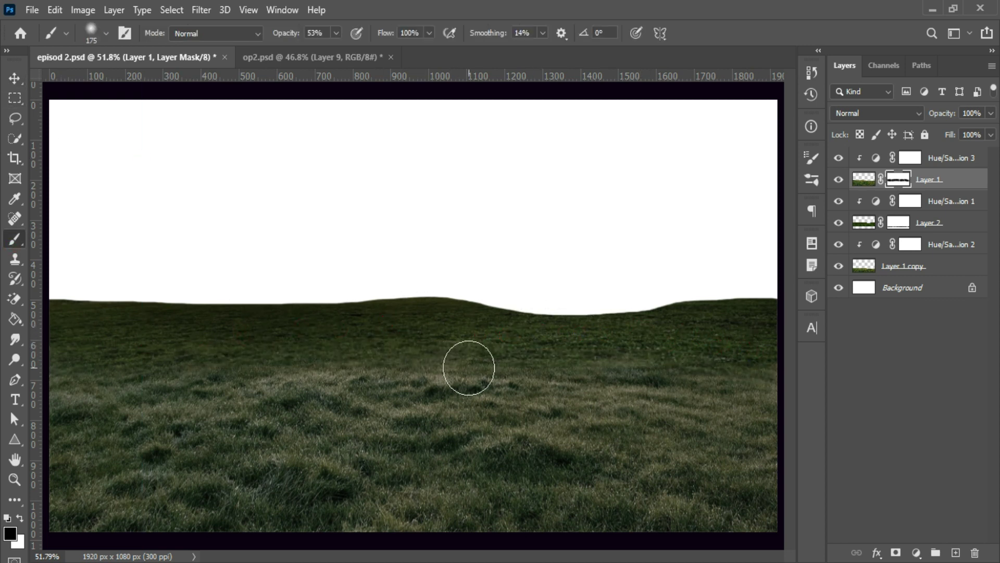
Group all the grass and adjustment layers into a group named 'fild'
{"action": "key", "text": "v"}
{"action": "scroll", "coordinate": [414, 315], "scroll_direction": "down", "scroll_amount": 2}
{"action": "left_click", "coordinate": [934, 166], "text": "shift"}
{"action": "key", "text": "ctrl+g"}
{"action": "double_click", "coordinate": [889, 156]}
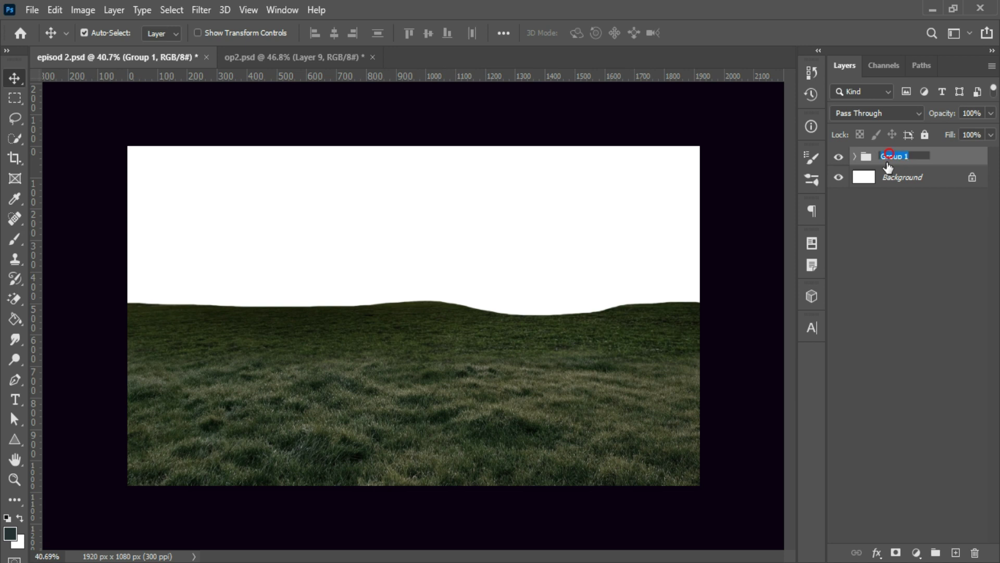
{"action": "left_click", "coordinate": [292, 57]}
Bring the foggy forest photo into the document and send it back a layer
{"action": "mouse_move", "coordinate": [373, 190]}
{"action": "left_mouse_down"}
{"action": "mouse_move", "coordinate": [467, 246]}
{"action": "mouse_move", "coordinate": [474, 211]}
{"action": "mouse_move", "coordinate": [480, 279]}
{"action": "left_mouse_up"}
{"action": "key", "text": "ctrl+bracketleft"}
{"action": "key", "text": "ctrl+t"}
Shorten and position the foggy forest, placing it above the fild group
{"action": "left_click_drag", "start_coordinate": [406, 406], "coordinate": [406, 345]}
{"action": "left_click_drag", "start_coordinate": [430, 192], "coordinate": [438, 250]}
{"action": "left_click", "coordinate": [725, 33]}
{"action": "mouse_move", "coordinate": [898, 176]}
{"action": "left_mouse_down"}
{"action": "mouse_move", "coordinate": [903, 142]}
{"action": "mouse_move", "coordinate": [906, 150]}
{"action": "left_mouse_up"}
Mask the foggy forest and paint it into the grass along the horizon
{"action": "left_click", "coordinate": [896, 551]}
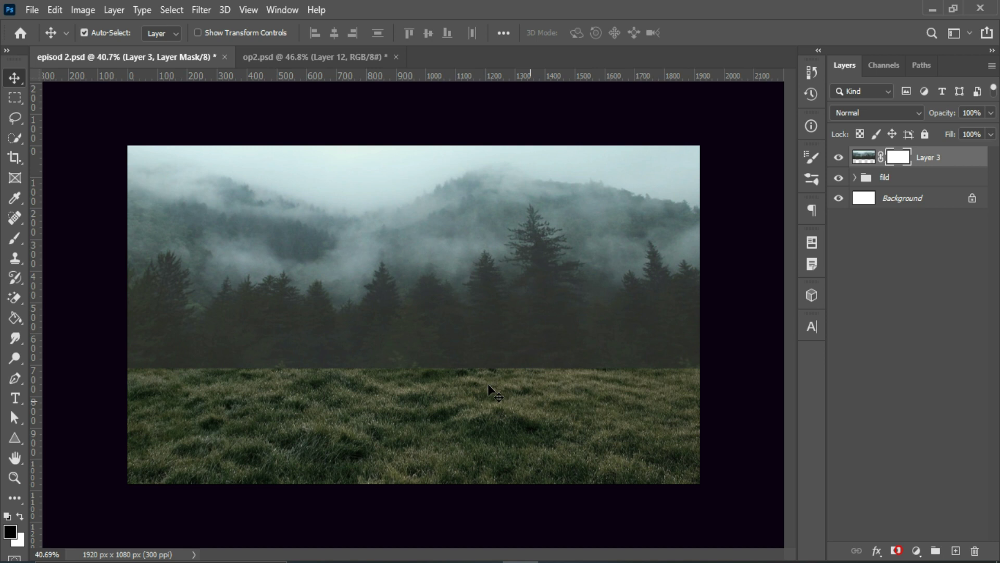
{"action": "left_click", "coordinate": [15, 238]}
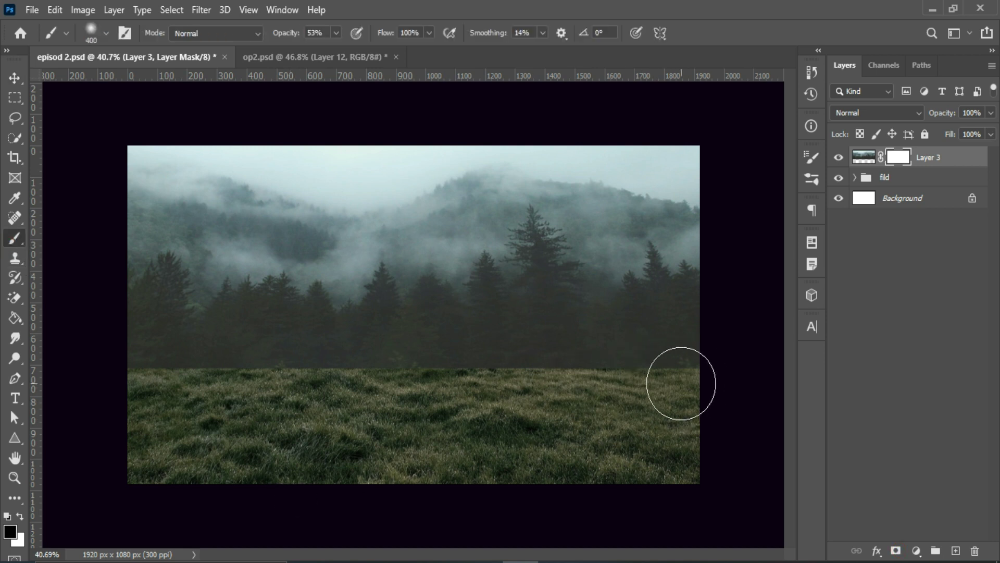
{"action": "mouse_move", "coordinate": [578, 391]}
{"action": "left_mouse_down"}
{"action": "mouse_move", "coordinate": [163, 393]}
{"action": "mouse_move", "coordinate": [482, 362]}
{"action": "mouse_move", "coordinate": [649, 364]}
{"action": "mouse_move", "coordinate": [624, 350]}
{"action": "left_mouse_up"}
{"action": "key", "text": "x"}
{"action": "key", "text": "bracketleft"}
{"action": "key", "text": "bracketleft"}
{"action": "key", "text": "bracketleft"}
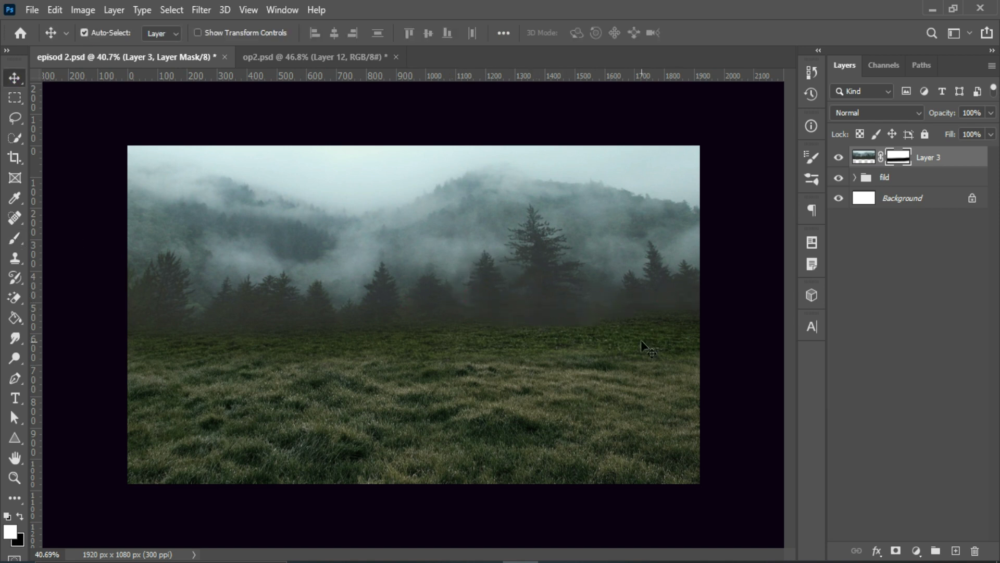
Reselect the forest layer, then bring the cabin image from op2.psd into the composite
{"action": "left_click", "coordinate": [885, 177]}
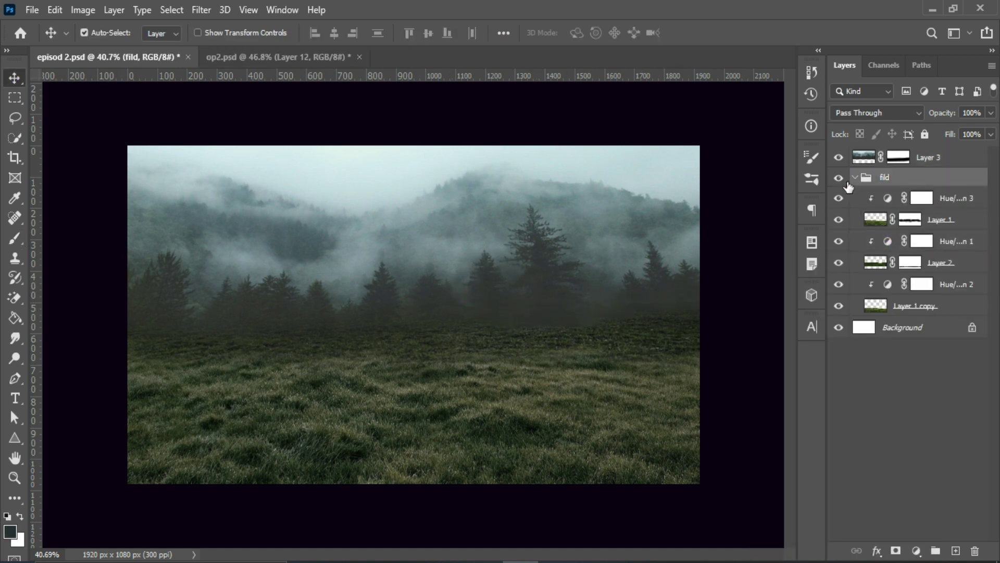
{"action": "left_click", "coordinate": [430, 286]}
{"action": "key", "text": "ctrl+t"}
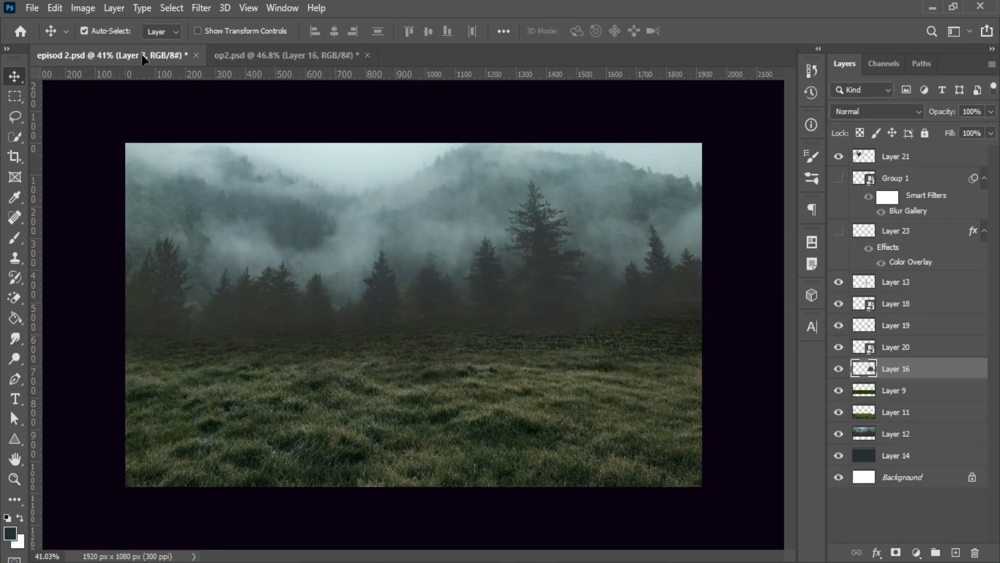
{"action": "mouse_move", "coordinate": [144, 59]}
{"action": "left_mouse_down"}
{"action": "mouse_move", "coordinate": [534, 301]}
{"action": "mouse_move", "coordinate": [599, 368]}
{"action": "left_mouse_up"}
Convert the cabin to a Smart Object, scale it down, and move it up and right
{"action": "scroll", "coordinate": [597, 361], "scroll_direction": "up", "scroll_amount": 3}
{"action": "right_click", "coordinate": [927, 154]}
{"action": "left_click", "coordinate": [770, 214]}
{"action": "scroll", "coordinate": [630, 289], "scroll_direction": "down", "scroll_amount": 2}
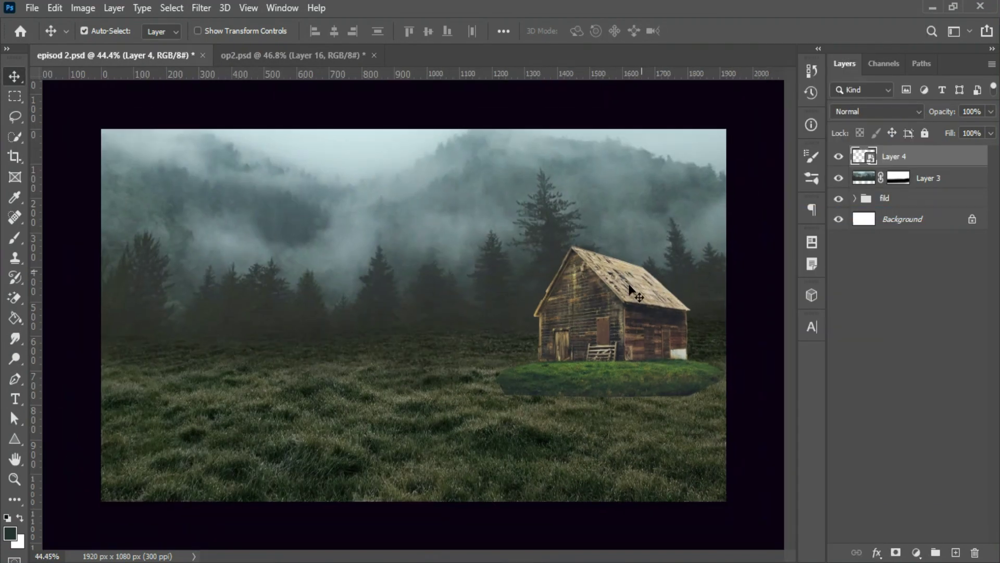
{"action": "key", "text": "ctrl+t"}
{"action": "mouse_move", "coordinate": [730, 245]}
{"action": "left_mouse_down"}
{"action": "mouse_move", "coordinate": [713, 249]}
{"action": "mouse_move", "coordinate": [707, 281]}
{"action": "left_mouse_up"}
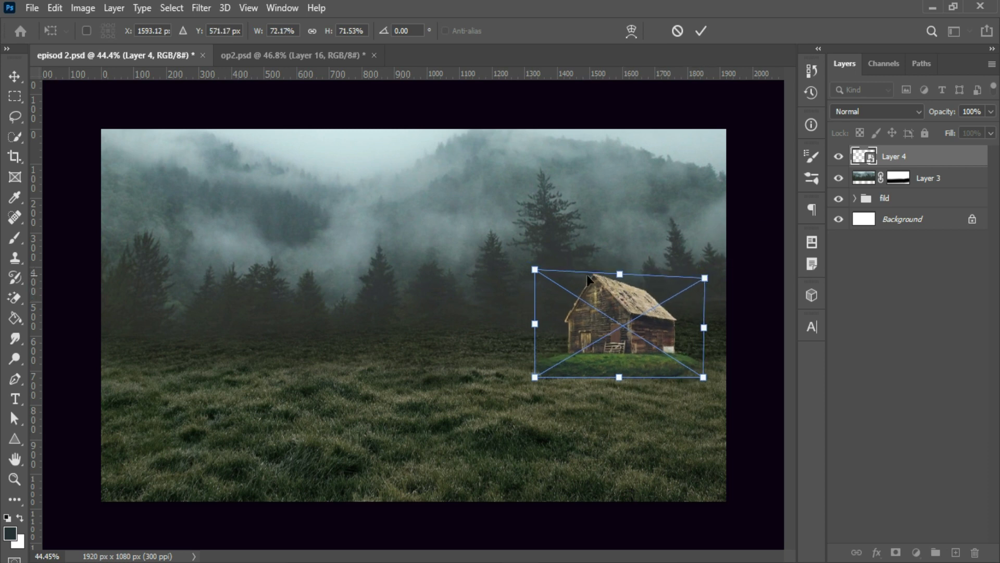
{"action": "left_click_drag", "start_coordinate": [587, 280], "coordinate": [570, 271]}
{"action": "key", "text": "Return"}
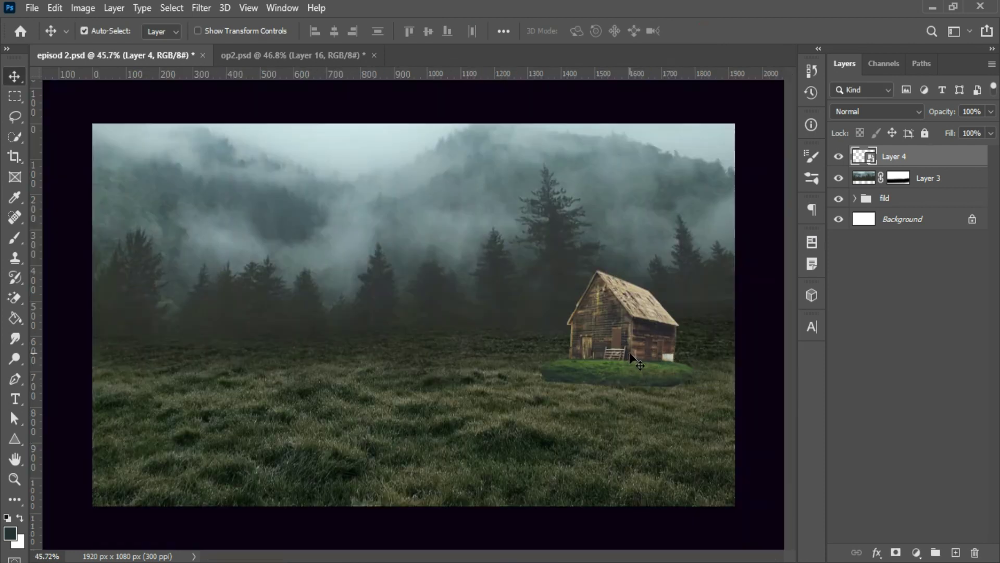
{"action": "left_click_drag", "start_coordinate": [630, 357], "coordinate": [637, 341]}
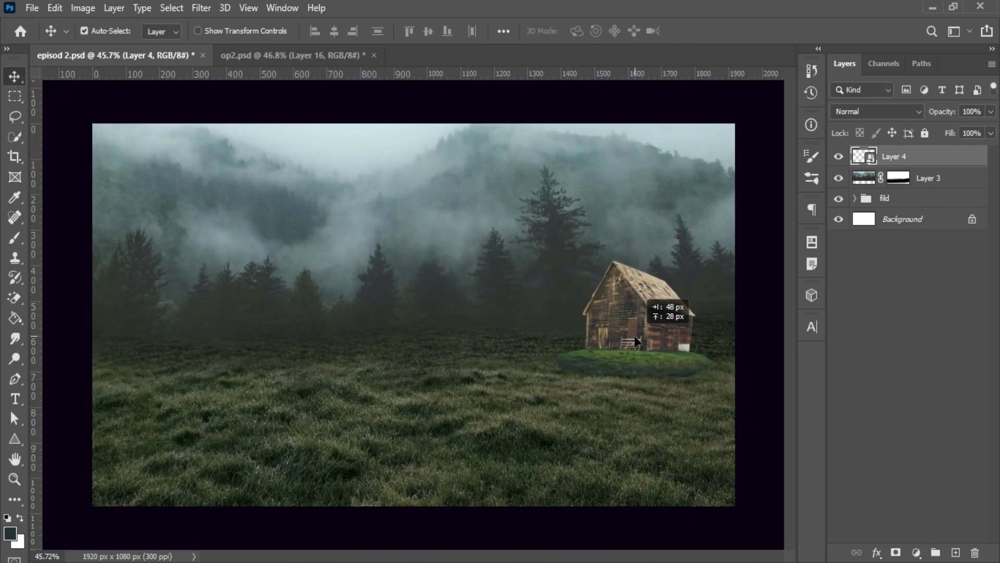
Mask the cabin layer and paint black over the lower edge of the grass mound
{"action": "scroll", "coordinate": [636, 334], "scroll_direction": "up", "scroll_amount": 2}
{"action": "scroll", "coordinate": [638, 323], "scroll_direction": "down", "scroll_amount": 2}
{"action": "scroll", "coordinate": [641, 312], "scroll_direction": "up", "scroll_amount": 4}
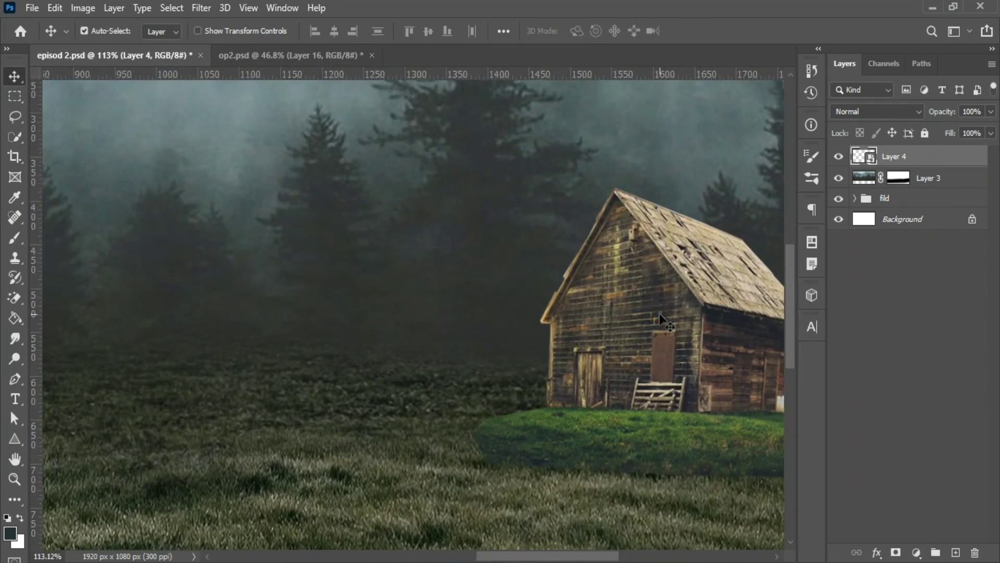
{"action": "scroll", "coordinate": [666, 322], "scroll_direction": "right", "scroll_amount": 3}
{"action": "scroll", "coordinate": [665, 322], "scroll_direction": "up", "scroll_amount": 1}
{"action": "scroll", "coordinate": [666, 322], "scroll_direction": "down", "scroll_amount": 2}
{"action": "left_click", "coordinate": [896, 553]}
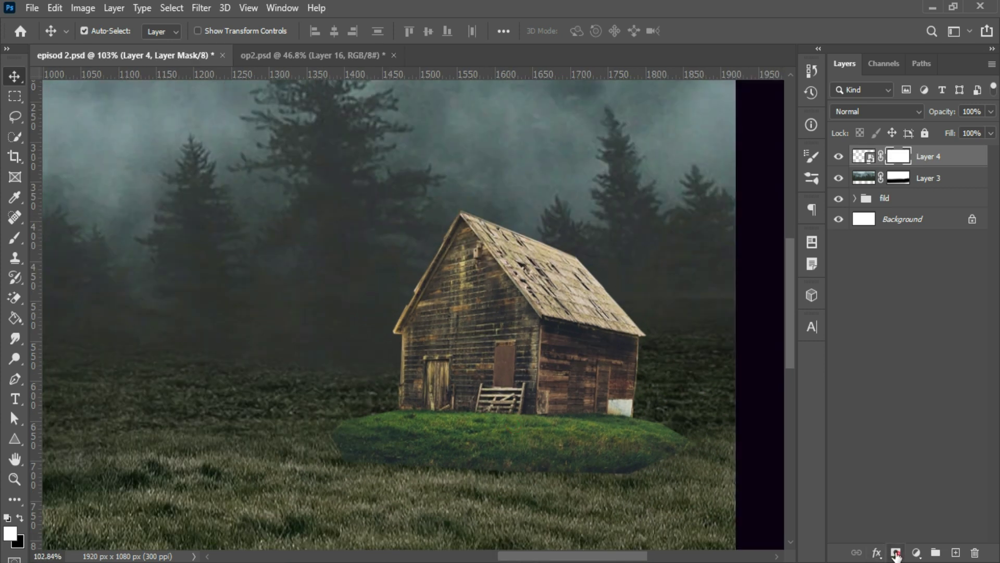
{"action": "key", "text": "b"}
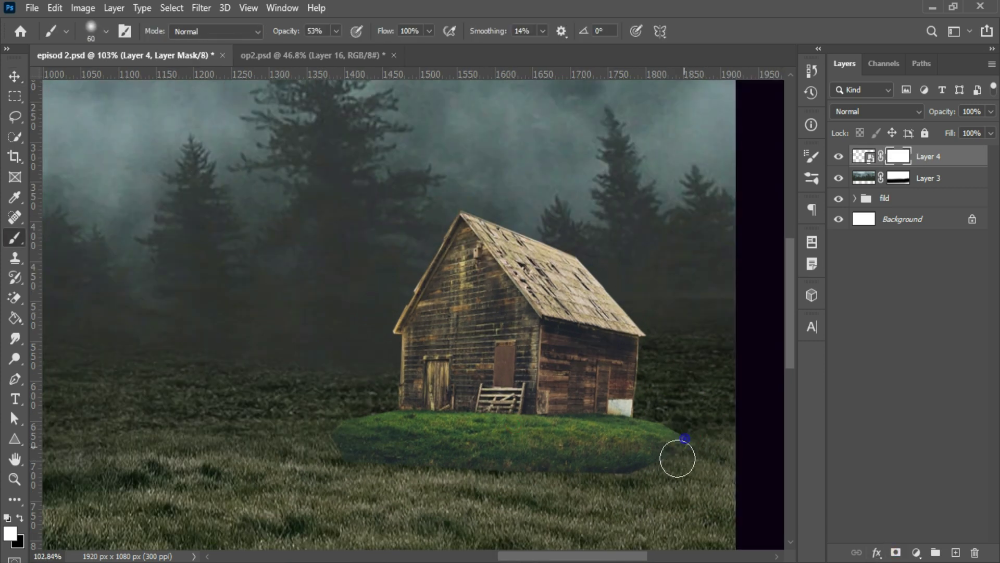
{"action": "key", "text": "x"}
{"action": "left_click_drag", "start_coordinate": [681, 442], "coordinate": [323, 441]}
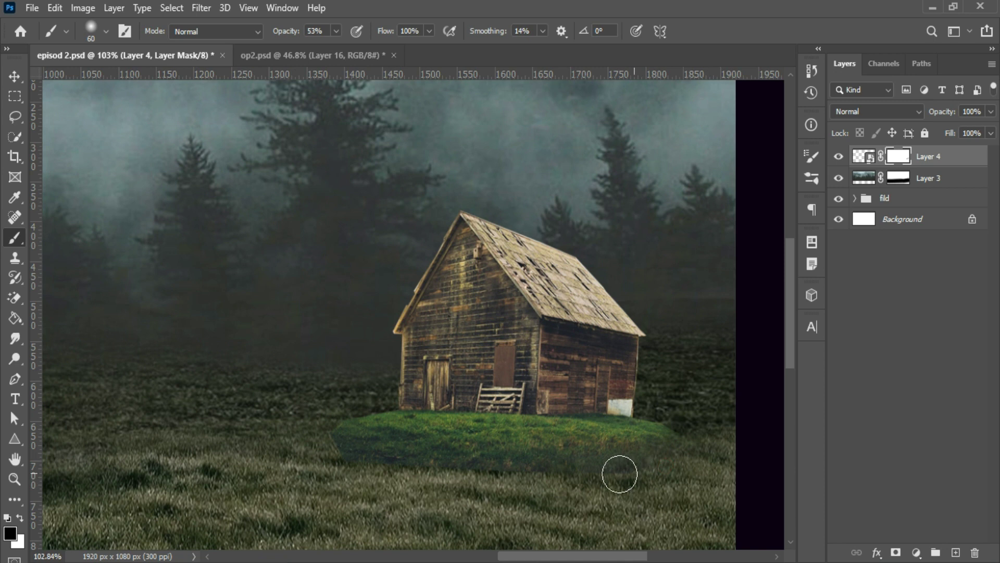
Make the brush smaller and lower its opacity to 29% for finer mound masking
{"action": "key", "text": "bracketleft"}
{"action": "key", "text": "bracketleft"}
{"action": "key", "text": "bracketleft"}
{"action": "left_click", "coordinate": [336, 30]}
{"action": "left_click_drag", "start_coordinate": [337, 48], "coordinate": [318, 50]}
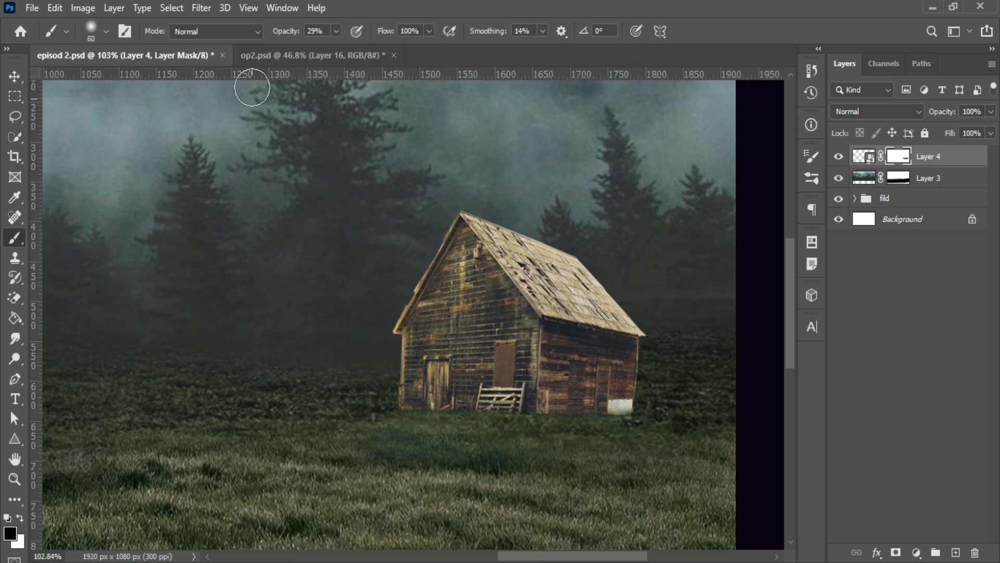
{"action": "scroll", "coordinate": [374, 444], "scroll_direction": "down", "scroll_amount": 2}
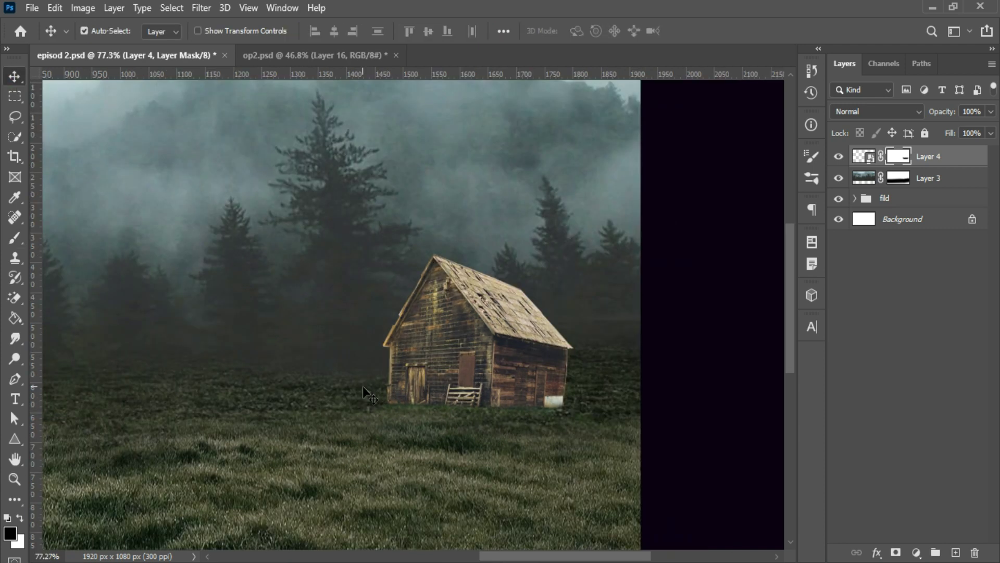
{"action": "scroll", "coordinate": [373, 444], "scroll_direction": "up", "scroll_amount": 4}
Clone Stamp wood wall texture over the cabin's small left door
{"action": "key", "text": "s"}
{"action": "key", "text": "ctrl+2"}
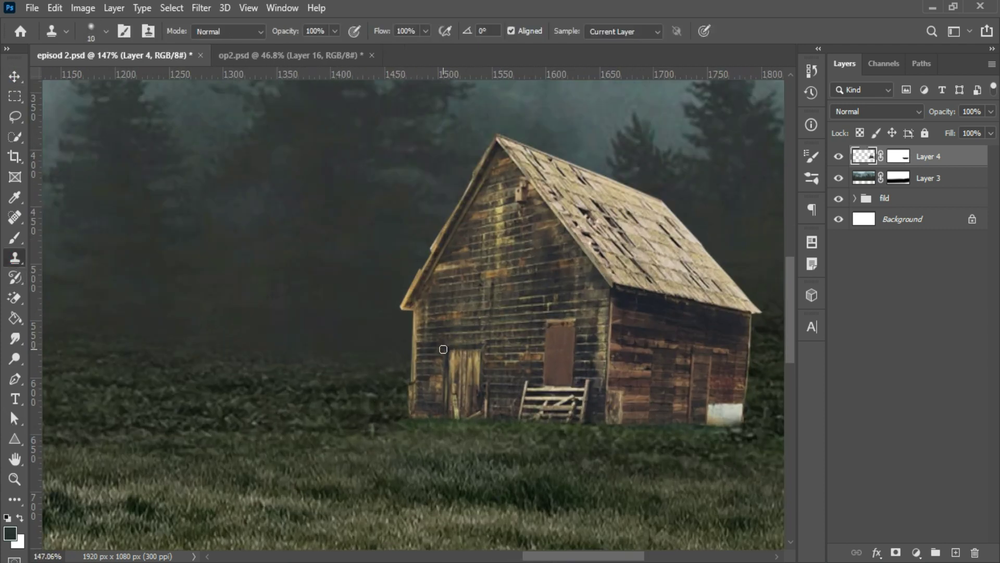
{"action": "mouse_move", "coordinate": [485, 356]}
{"action": "left_mouse_down"}
{"action": "mouse_move", "coordinate": [430, 364]}
{"action": "mouse_move", "coordinate": [460, 369]}
{"action": "left_mouse_up"}
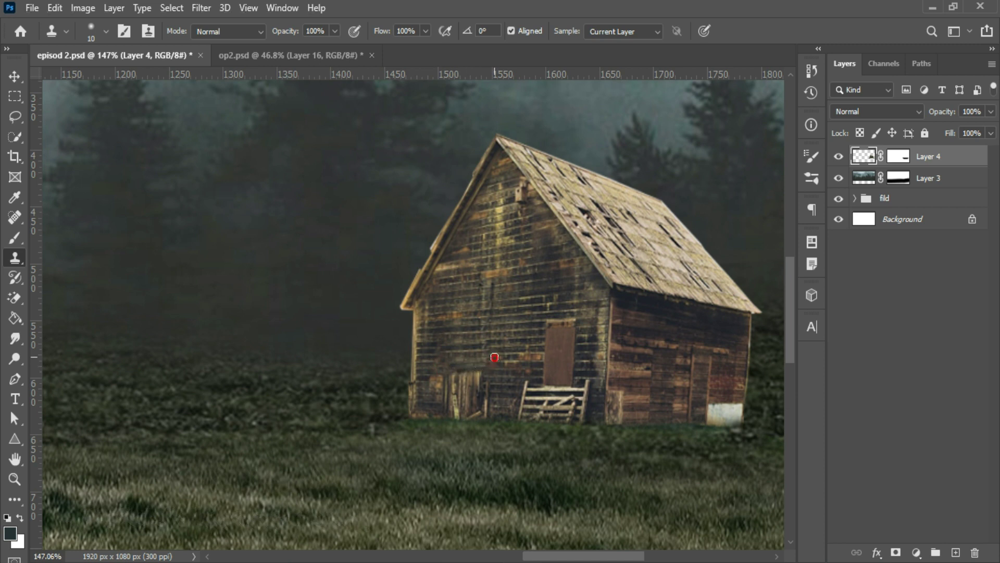
{"action": "mouse_move", "coordinate": [506, 355]}
{"action": "left_mouse_down"}
{"action": "mouse_move", "coordinate": [442, 389]}
{"action": "mouse_move", "coordinate": [463, 410]}
{"action": "left_mouse_up"}
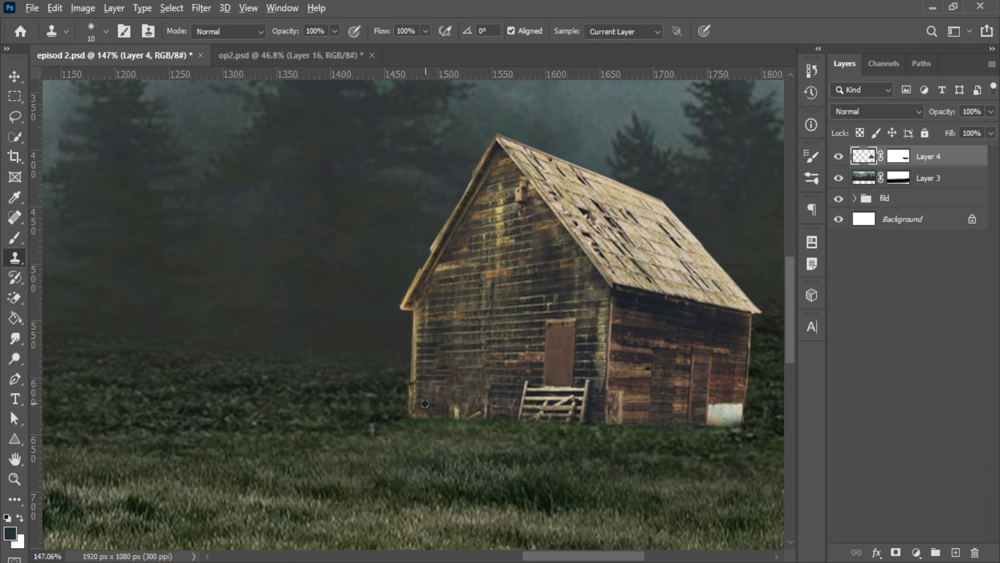
{"action": "mouse_move", "coordinate": [543, 324]}
{"action": "left_mouse_down"}
{"action": "mouse_move", "coordinate": [583, 356]}
{"action": "mouse_move", "coordinate": [560, 365]}
{"action": "mouse_move", "coordinate": [563, 378]}
{"action": "left_mouse_up"}
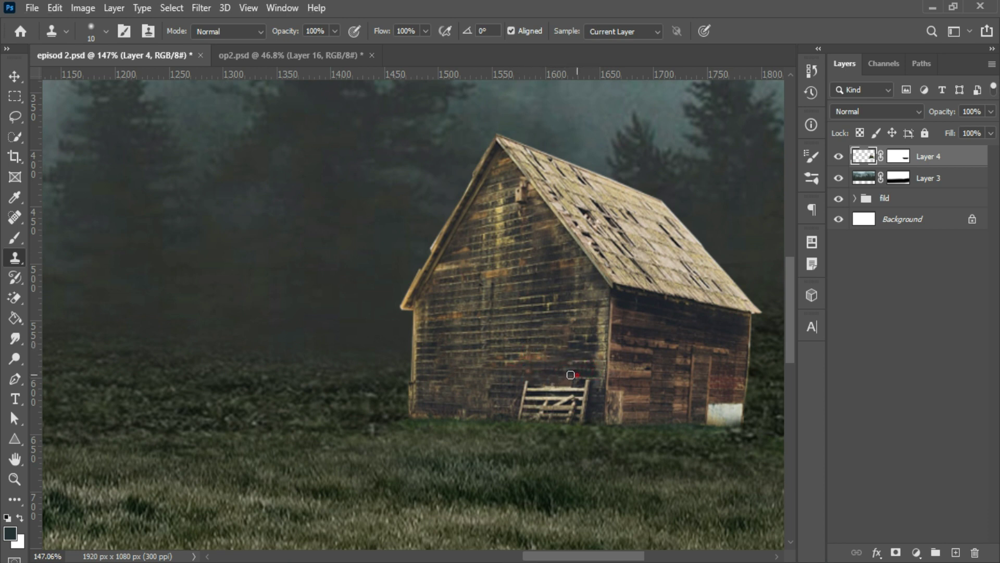
Enlarge the clone brush and cover the white patch on the barn wall
{"action": "scroll", "coordinate": [543, 375], "scroll_direction": "up", "scroll_amount": 5}
{"action": "key", "text": "bracketright"}
{"action": "key", "text": "bracketright"}
{"action": "key", "text": "bracketright"}
{"action": "left_click_drag", "start_coordinate": [591, 364], "coordinate": [611, 409]}
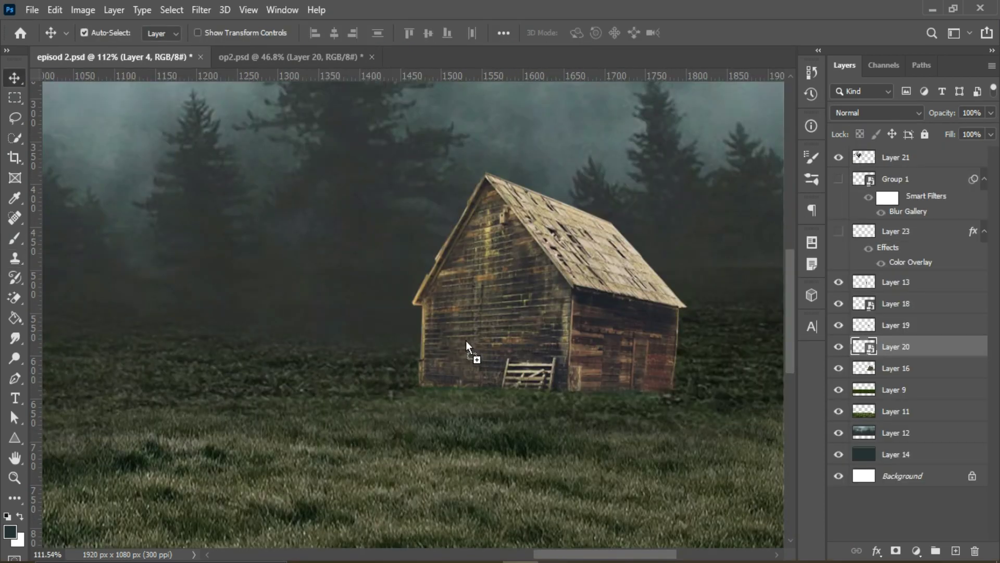
Move the dark doorway onto the barn front and resize it to fit
{"action": "left_click_drag", "start_coordinate": [468, 331], "coordinate": [476, 332]}
{"action": "key", "text": "ctrl+t"}
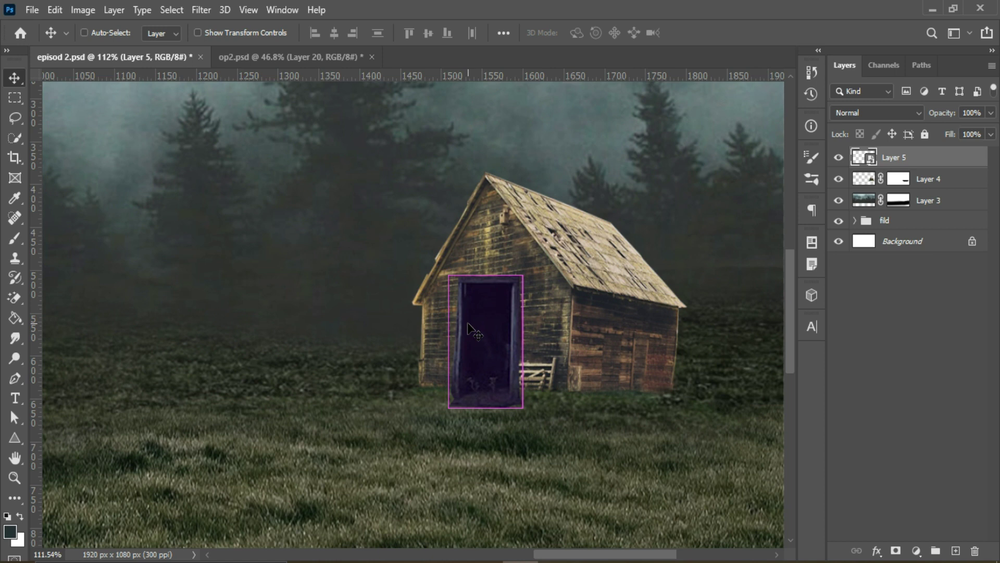
{"action": "left_click_drag", "start_coordinate": [522, 275], "coordinate": [514, 292]}
{"action": "left_click_drag", "start_coordinate": [495, 336], "coordinate": [448, 346]}
{"action": "left_click_drag", "start_coordinate": [480, 394], "coordinate": [479, 384]}
{"action": "left_click_drag", "start_coordinate": [482, 335], "coordinate": [484, 339]}
{"action": "key", "text": "Return"}
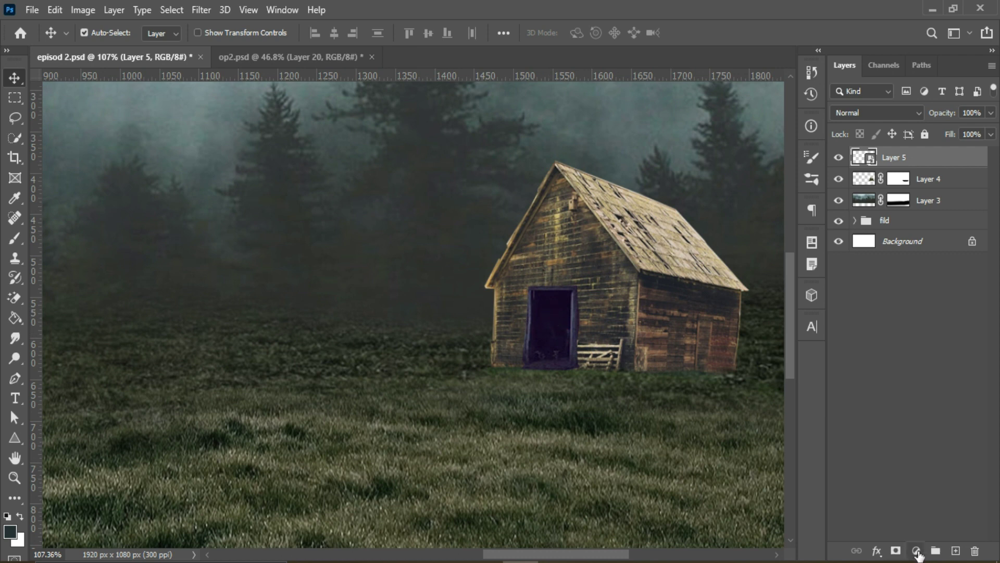
Tint the doorway with a clipped, colorized Hue/Saturation adjustment (Hue 34, Saturation 13)
{"action": "left_click", "coordinate": [915, 550]}
{"action": "left_click", "coordinate": [902, 388]}
{"action": "left_click", "coordinate": [822, 545]}
{"action": "mouse_move", "coordinate": [837, 412]}
{"action": "left_mouse_down"}
{"action": "mouse_move", "coordinate": [789, 412]}
{"action": "mouse_move", "coordinate": [777, 382]}
{"action": "mouse_move", "coordinate": [783, 412]}
{"action": "left_mouse_up"}
{"action": "left_click", "coordinate": [836, 462]}
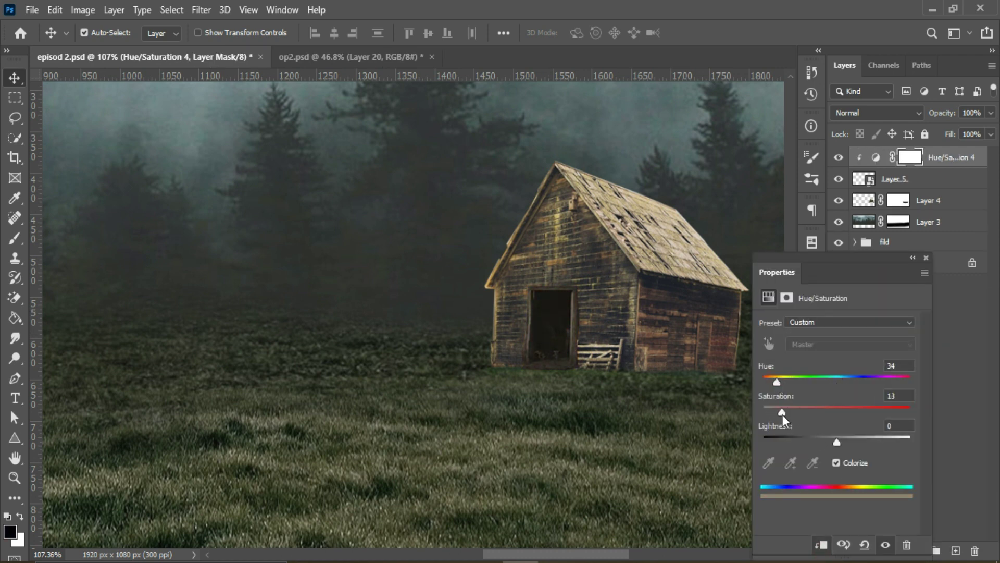
{"action": "left_click", "coordinate": [927, 257]}
Add a mask to the doorway layer and set up a small brush for its edges
{"action": "scroll", "coordinate": [522, 369], "scroll_direction": "up", "scroll_amount": 3}
{"action": "left_click", "coordinate": [895, 179]}
{"action": "left_click", "coordinate": [895, 550]}
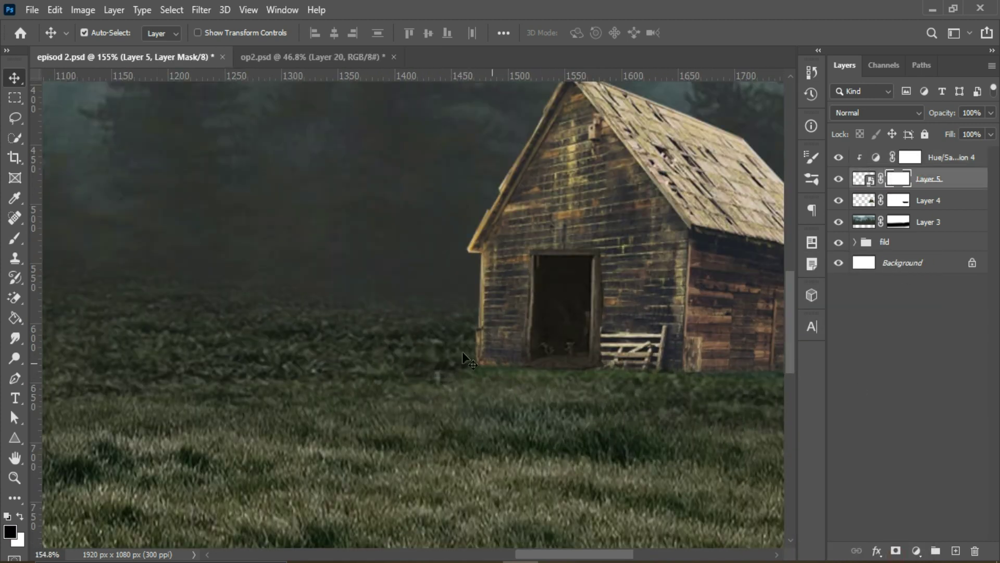
{"action": "key", "text": "b"}
{"action": "key", "text": "bracketleft"}
{"action": "key", "text": "bracketleft"}
{"action": "key", "text": "bracketleft"}
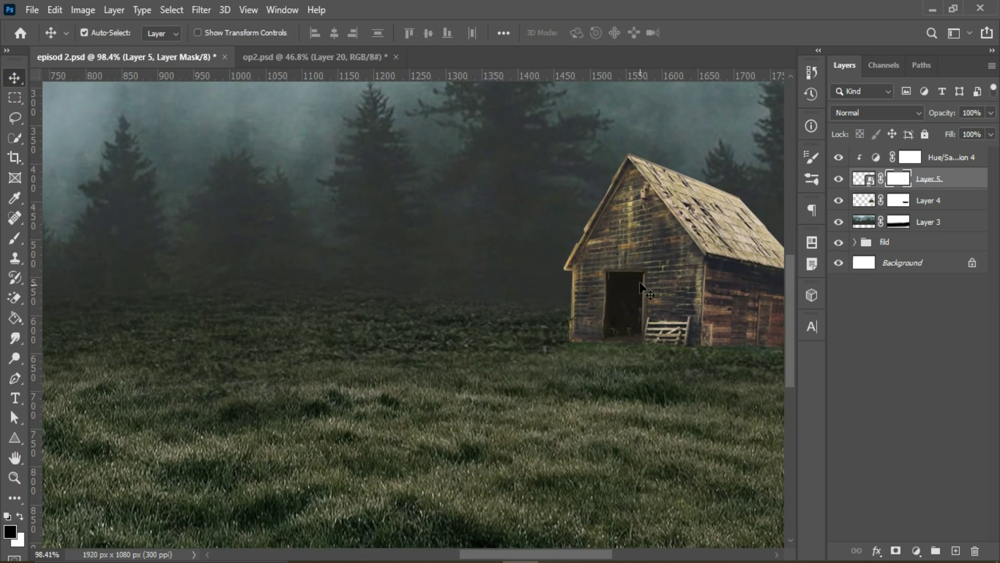
Paste the window image, release its clipping mask, and shrink and tilt it beside the barn doorway
{"action": "key", "text": "ctrl+v"}
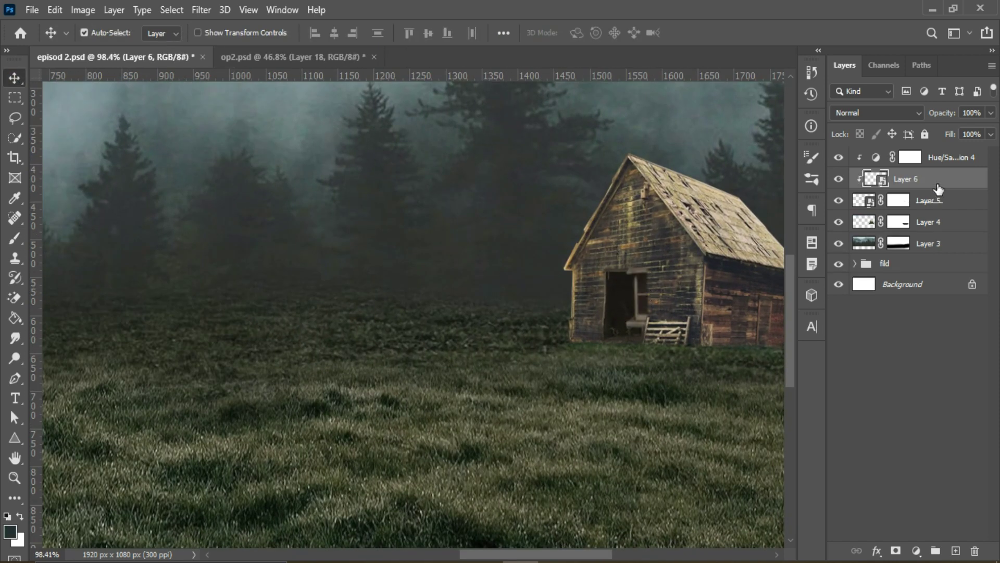
{"action": "key", "text": "ctrl+bracketright"}
{"action": "right_click", "coordinate": [909, 165]}
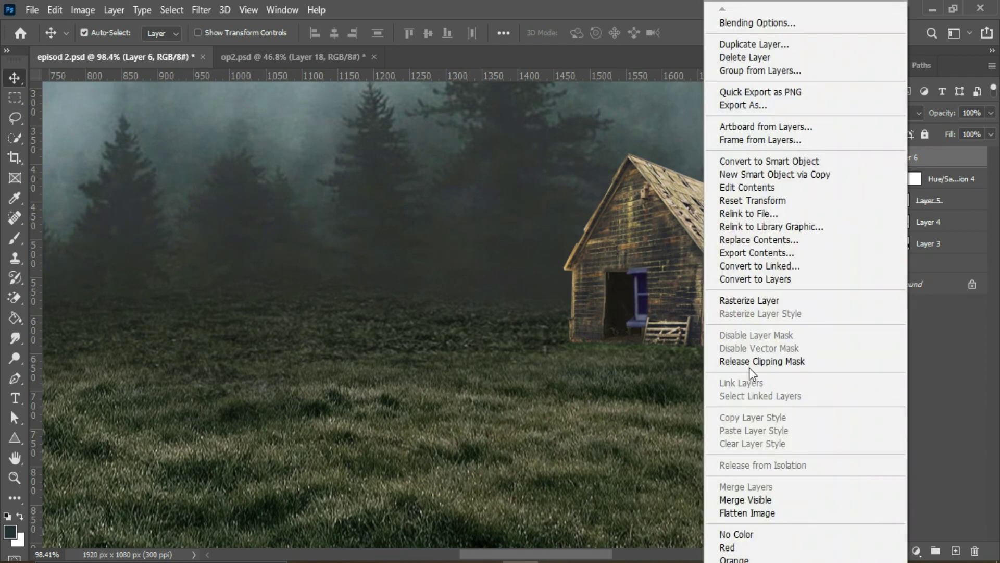
{"action": "left_click", "coordinate": [773, 359]}
{"action": "key", "text": "ctrl+t"}
{"action": "left_click_drag", "start_coordinate": [626, 255], "coordinate": [672, 289]}
{"action": "left_click_drag", "start_coordinate": [707, 252], "coordinate": [708, 260]}
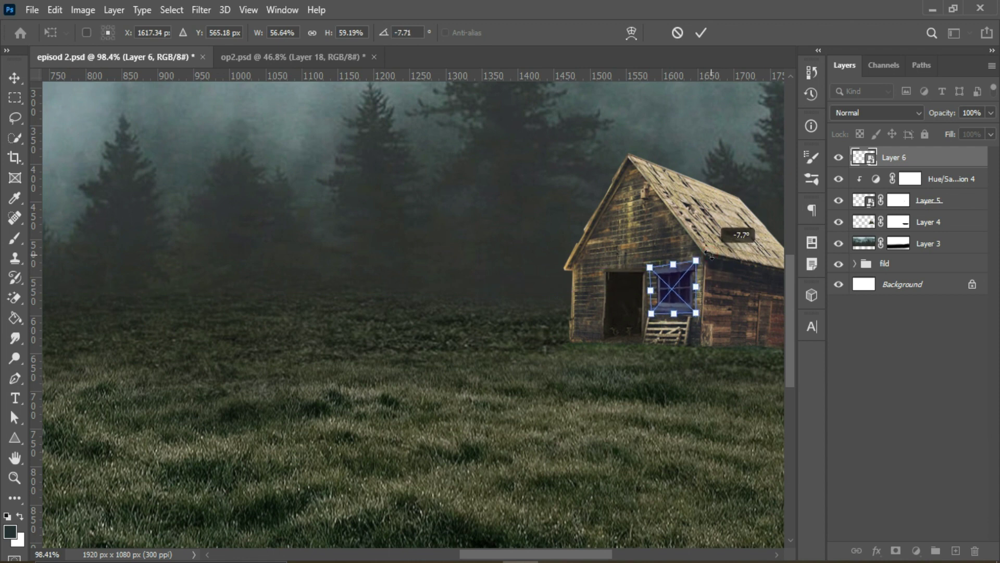
{"action": "left_click", "coordinate": [701, 32]}
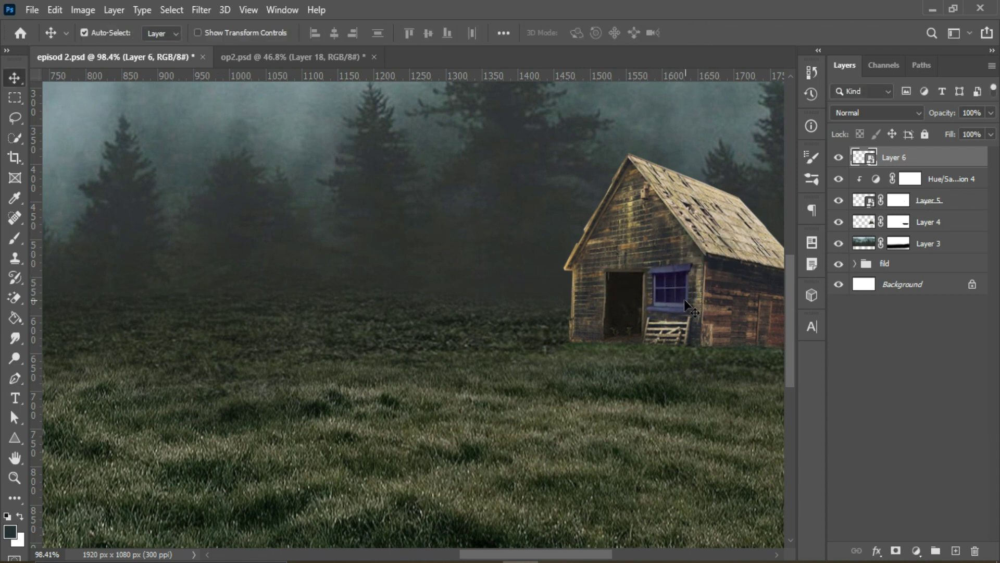
Mute the window with a clipped Hue/Saturation adjustment and give the window a layer mask
{"action": "scroll", "coordinate": [677, 292], "scroll_direction": "up", "scroll_amount": 2}
{"action": "left_click", "coordinate": [812, 243]}
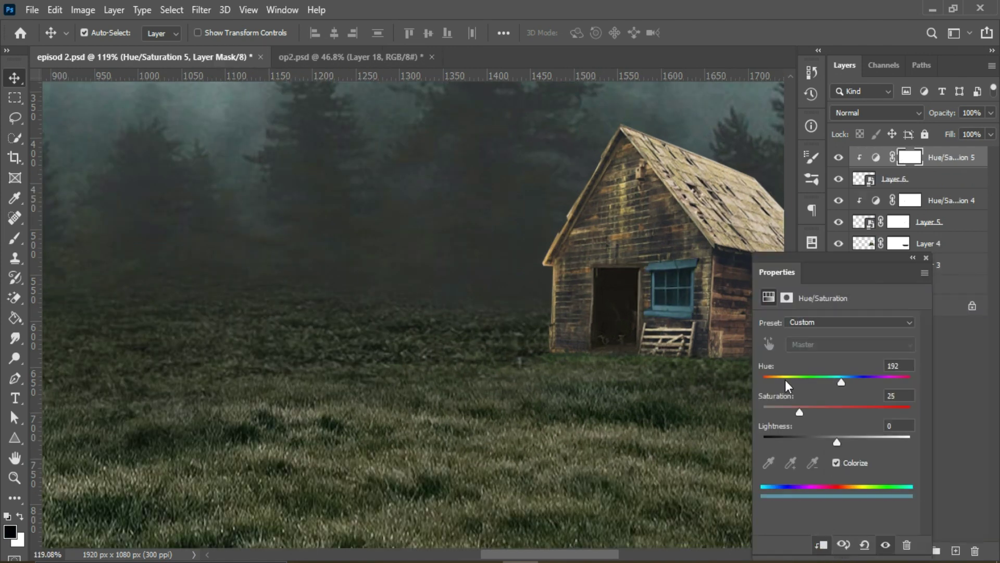
{"action": "left_click_drag", "start_coordinate": [774, 413], "coordinate": [784, 382]}
{"action": "left_click_drag", "start_coordinate": [836, 442], "coordinate": [828, 442]}
{"action": "left_click", "coordinate": [925, 258]}
{"action": "left_click", "coordinate": [921, 183]}
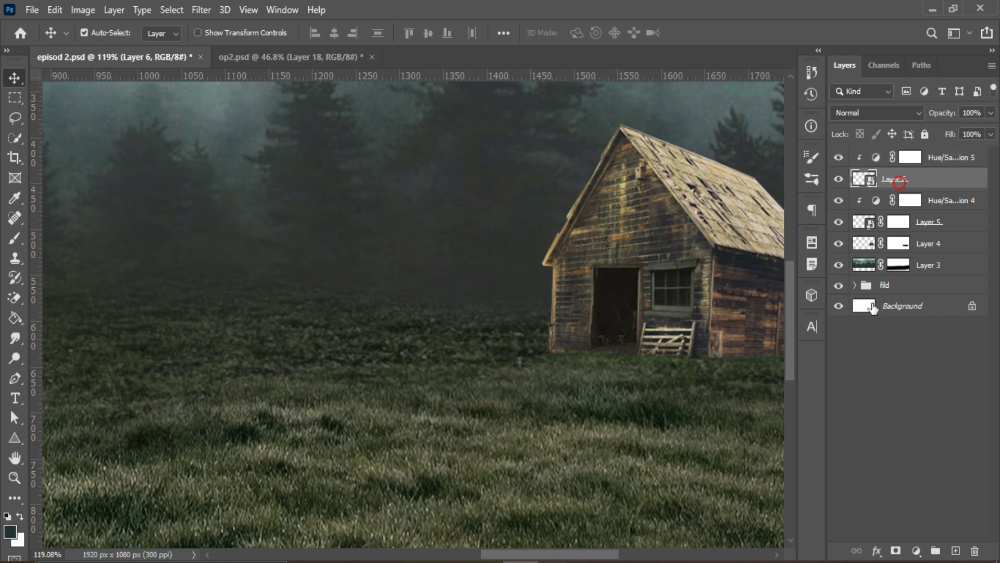
{"action": "left_click", "coordinate": [895, 551]}
{"action": "key", "text": "b"}
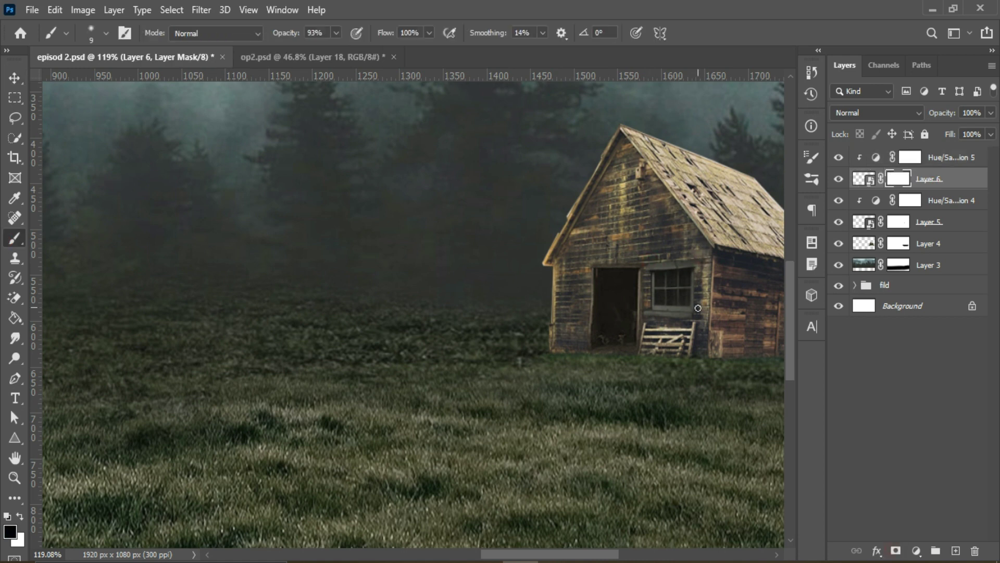
Drag a second window from op2.psd to the top, unclip it and shrink it onto the left wall
{"action": "key", "text": "v"}
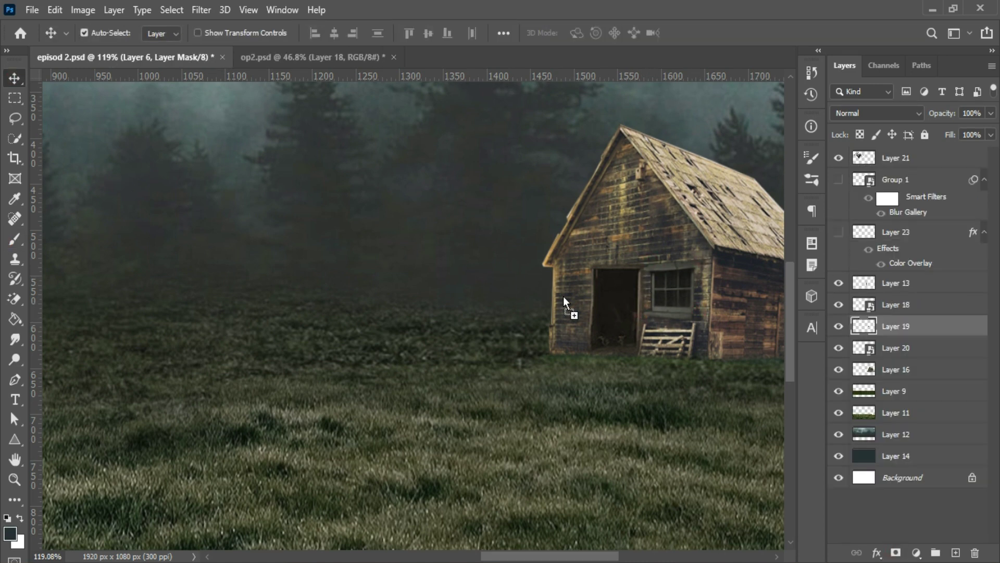
{"action": "left_click_drag", "start_coordinate": [473, 94], "coordinate": [564, 302]}
{"action": "left_click_drag", "start_coordinate": [942, 181], "coordinate": [933, 157]}
{"action": "right_click", "coordinate": [932, 157]}
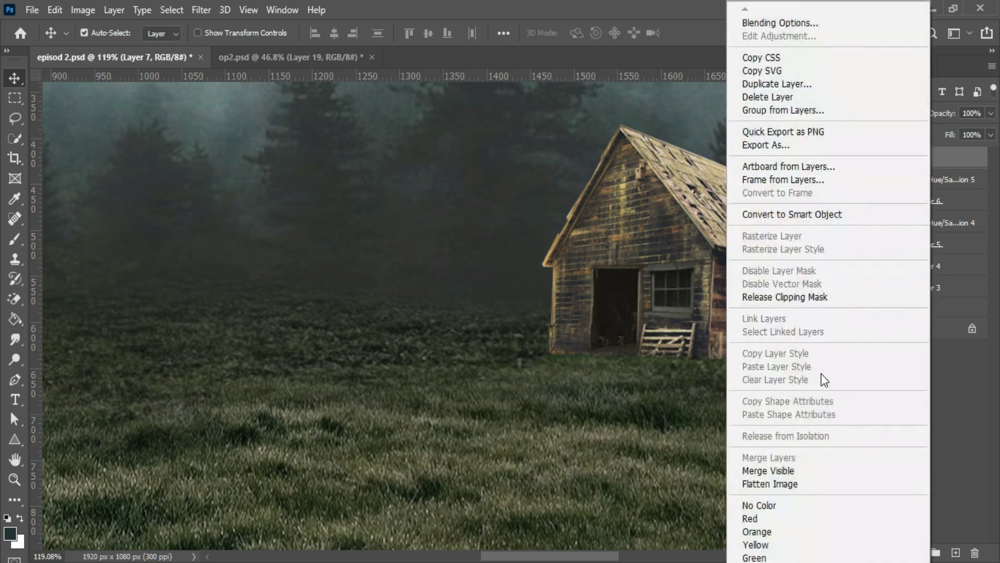
{"action": "left_click", "coordinate": [760, 290]}
{"action": "key", "text": "ctrl+t"}
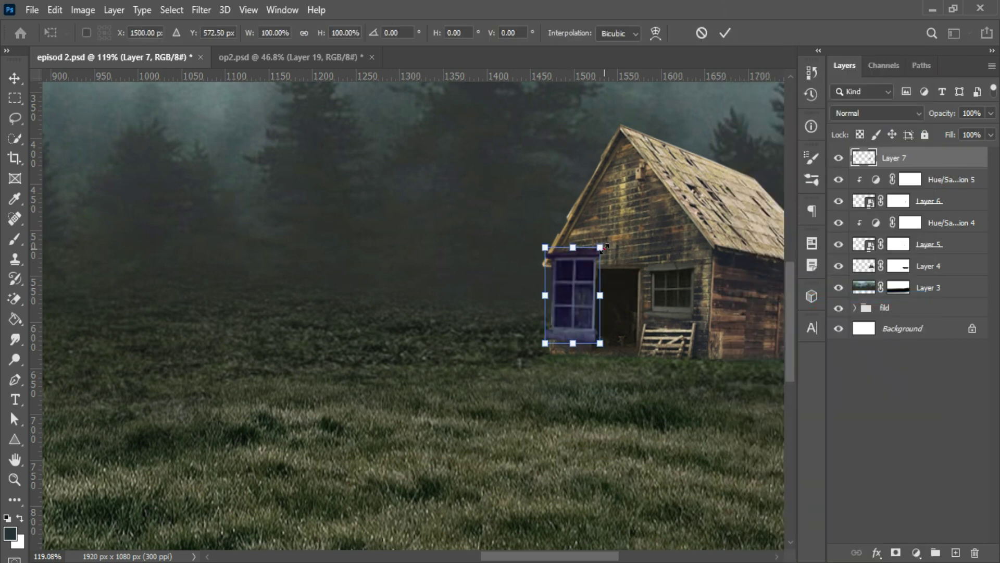
{"action": "left_click_drag", "start_coordinate": [602, 247], "coordinate": [589, 266]}
{"action": "scroll", "coordinate": [570, 285], "scroll_direction": "up", "scroll_amount": 3}
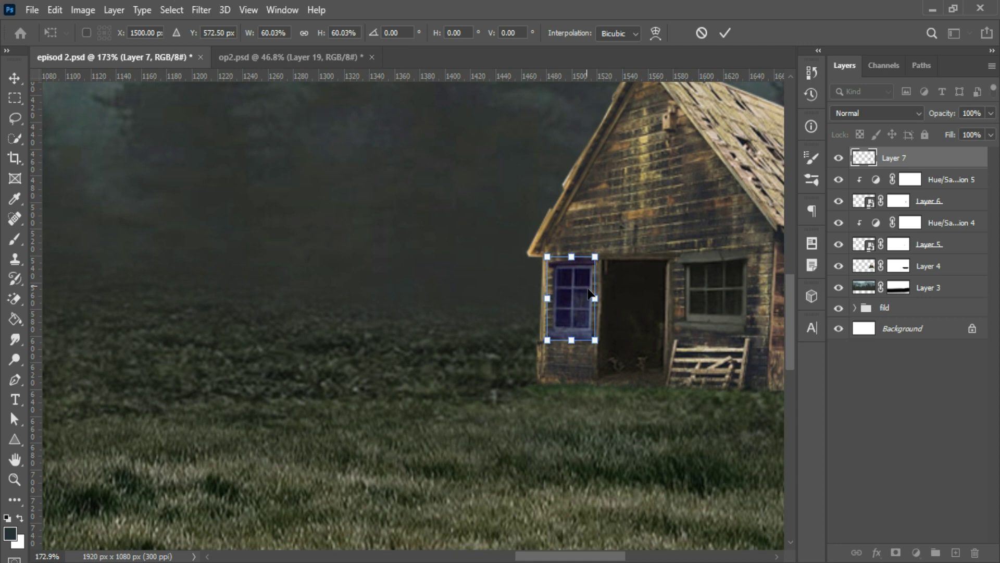
{"action": "left_click_drag", "start_coordinate": [584, 342], "coordinate": [584, 333]}
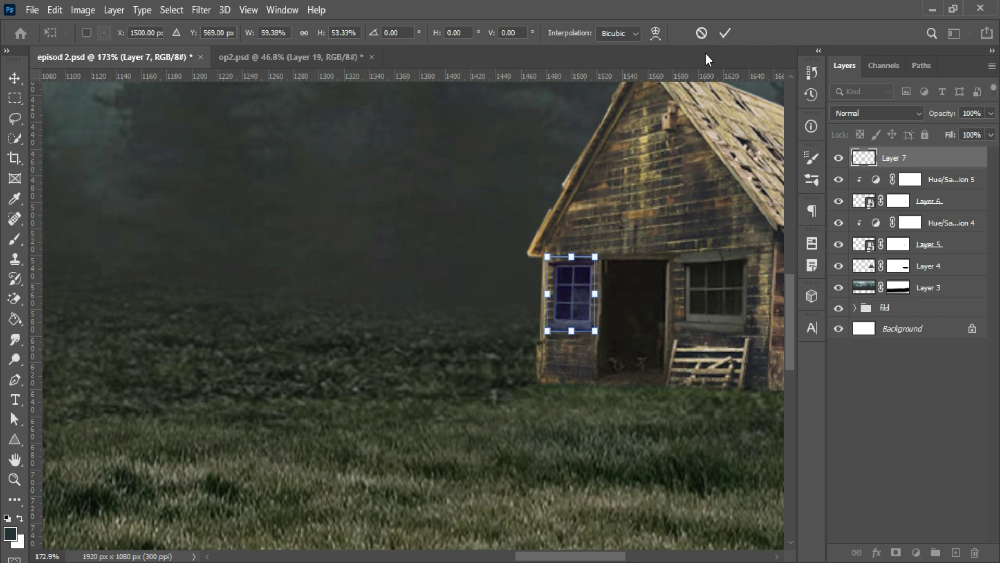
{"action": "left_click", "coordinate": [725, 33]}
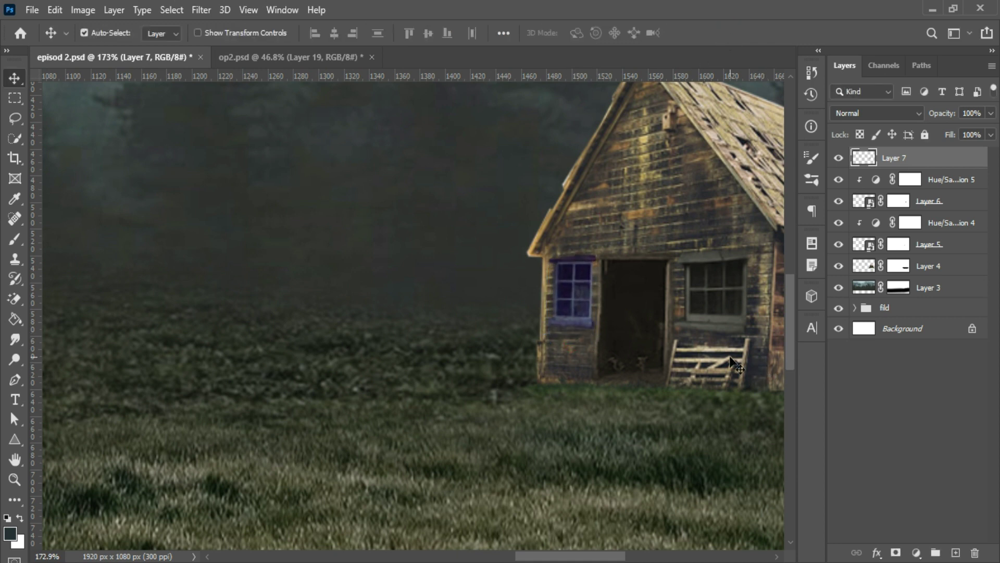
Tint the window brown with a colorized Hue/Saturation adjustment and add a layer mask
{"action": "left_click", "coordinate": [916, 552]}
{"action": "left_click", "coordinate": [931, 405]}
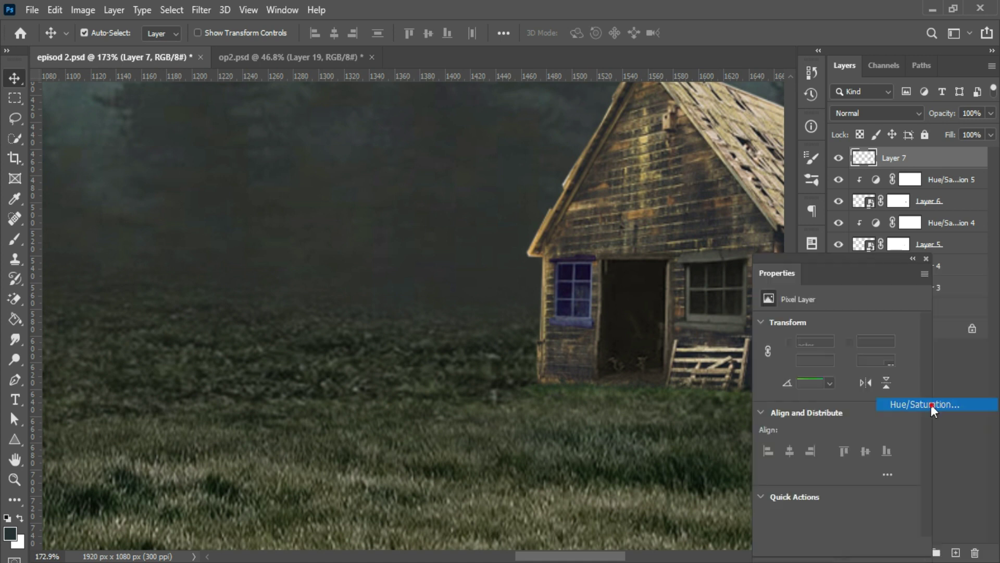
{"action": "left_click", "coordinate": [836, 463]}
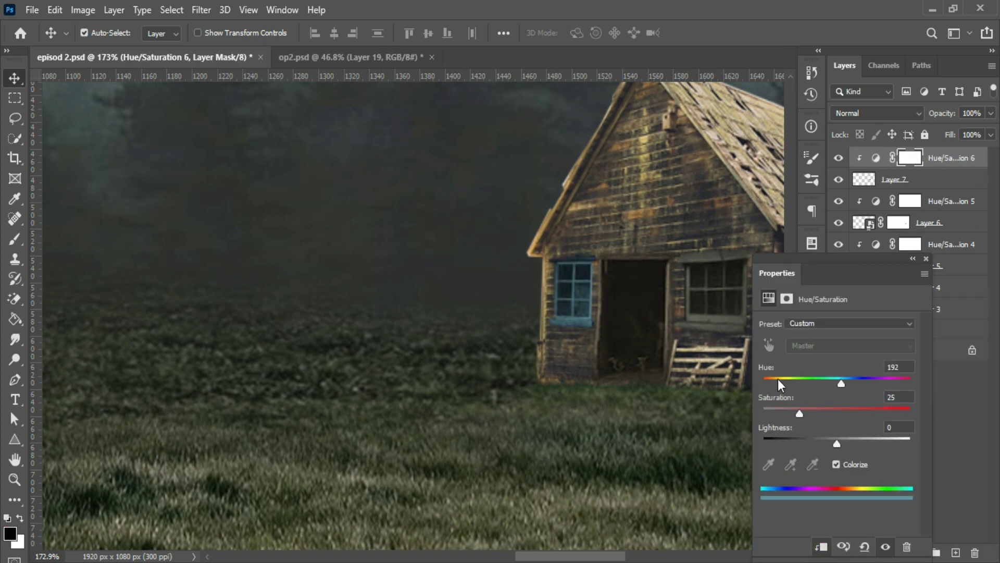
{"action": "left_click", "coordinate": [912, 259]}
{"action": "left_click", "coordinate": [890, 179]}
{"action": "left_click", "coordinate": [896, 552]}
{"action": "key", "text": "b"}
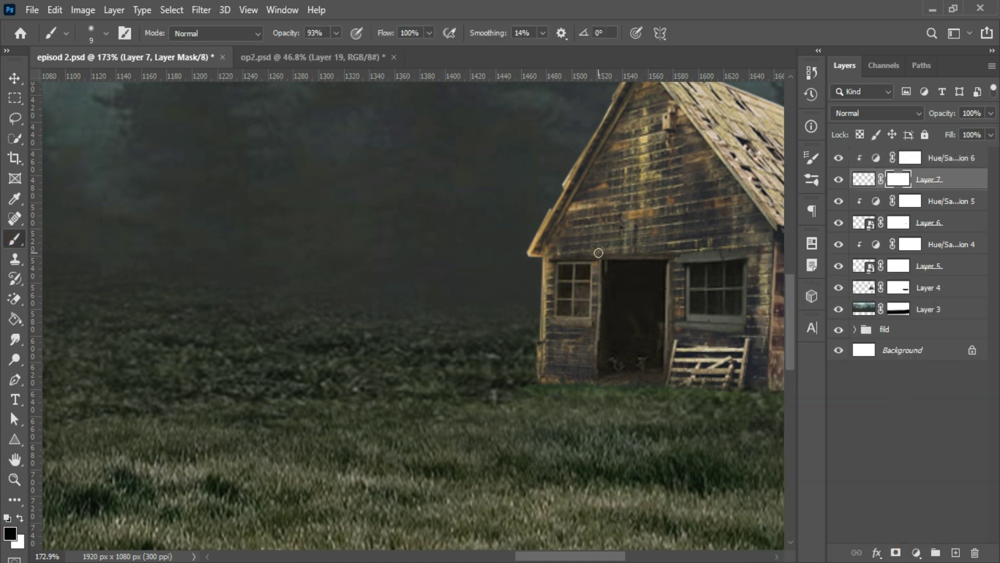
Zoom out to the full image and select the Background layer
{"action": "key", "text": "ctrl+0"}
{"action": "key", "text": "v"}
{"action": "left_click", "coordinate": [903, 349]}
Add Layer 8 above Background and fill it with dark blue-grey 263033
{"action": "left_click", "coordinate": [955, 551]}
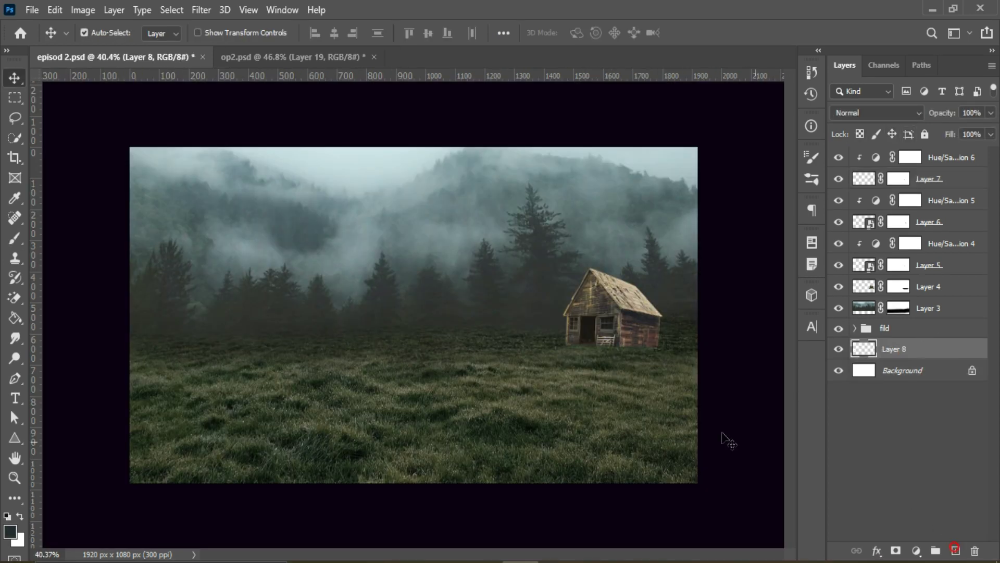
{"action": "left_click", "coordinate": [10, 532]}
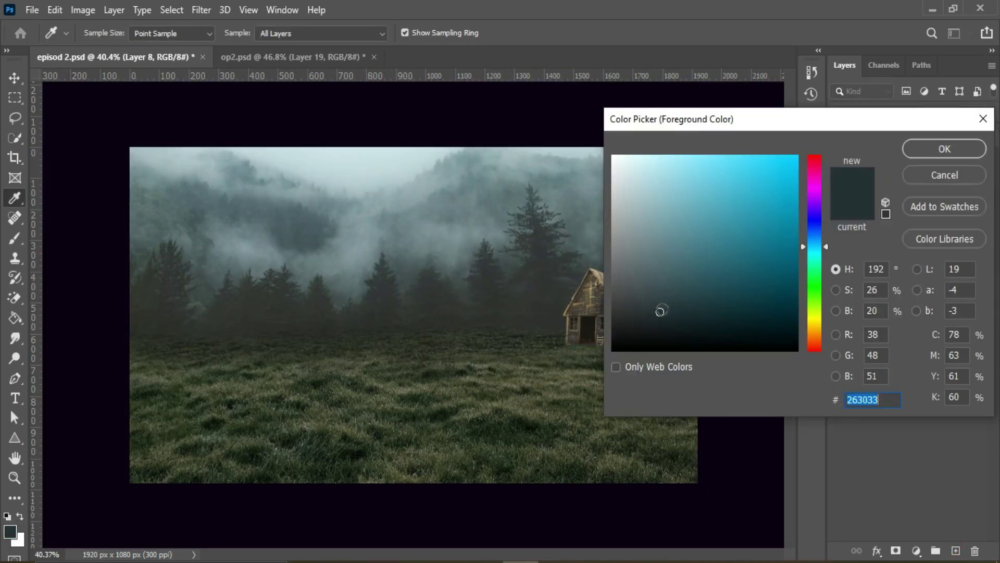
{"action": "left_click", "coordinate": [944, 148]}
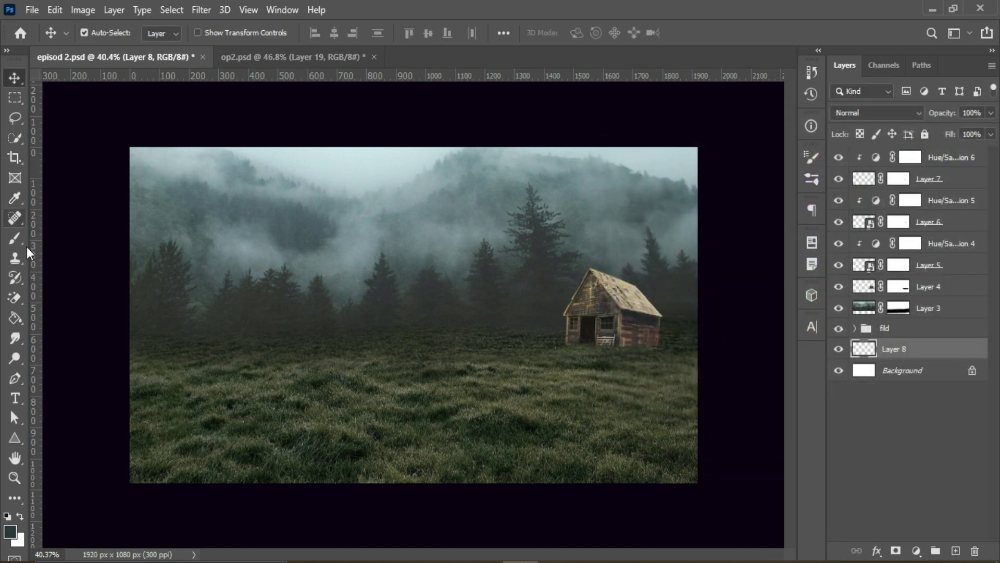
{"action": "left_click", "coordinate": [13, 317]}
{"action": "left_click", "coordinate": [259, 258]}
{"action": "key", "text": "v"}
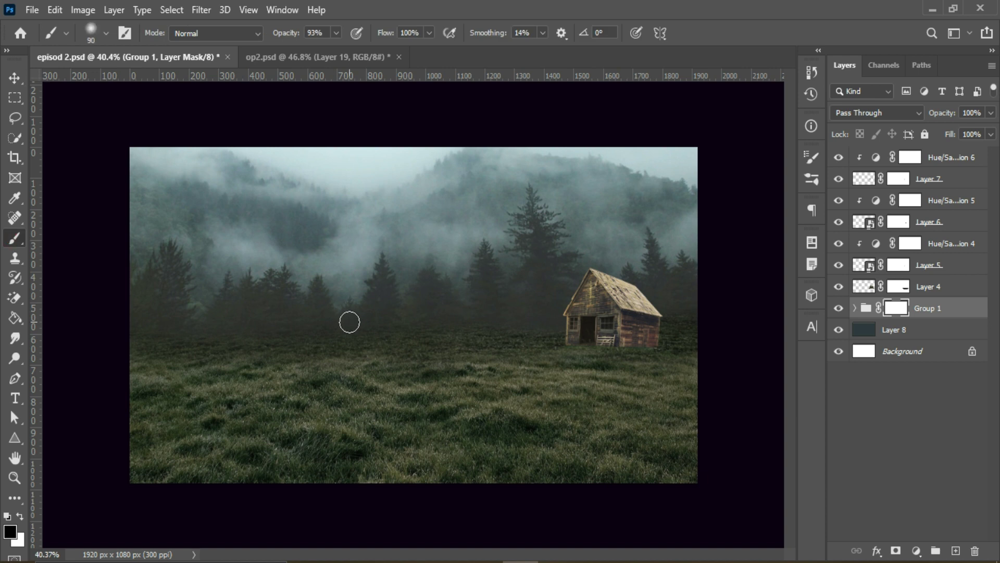
Paint the field group's mask with a large soft low-opacity brush to darken the lower-right grass
{"action": "key", "text": "bracketright"}
{"action": "key", "text": "bracketright"}
{"action": "key", "text": "bracketright"}
{"action": "left_click", "coordinate": [106, 33]}
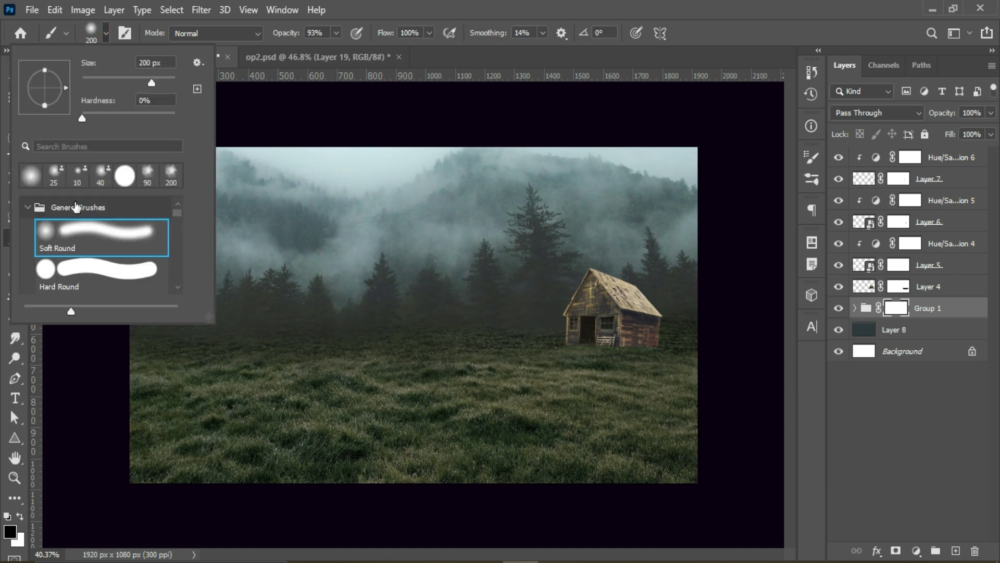
{"action": "key", "text": "Escape"}
{"action": "key", "text": "bracketright"}
{"action": "key", "text": "bracketright"}
{"action": "key", "text": "bracketright"}
{"action": "key", "text": "2"}
{"action": "key", "text": "2"}
{"action": "left_click_drag", "start_coordinate": [161, 230], "coordinate": [429, 179]}
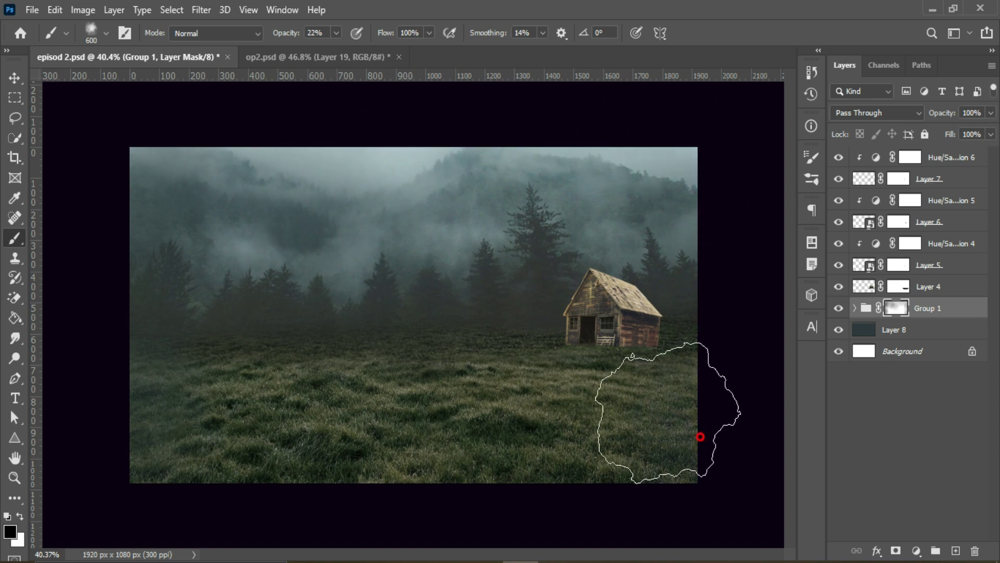
{"action": "key", "text": "1"}
{"action": "key", "text": "2"}
{"action": "key", "text": "bracketright"}
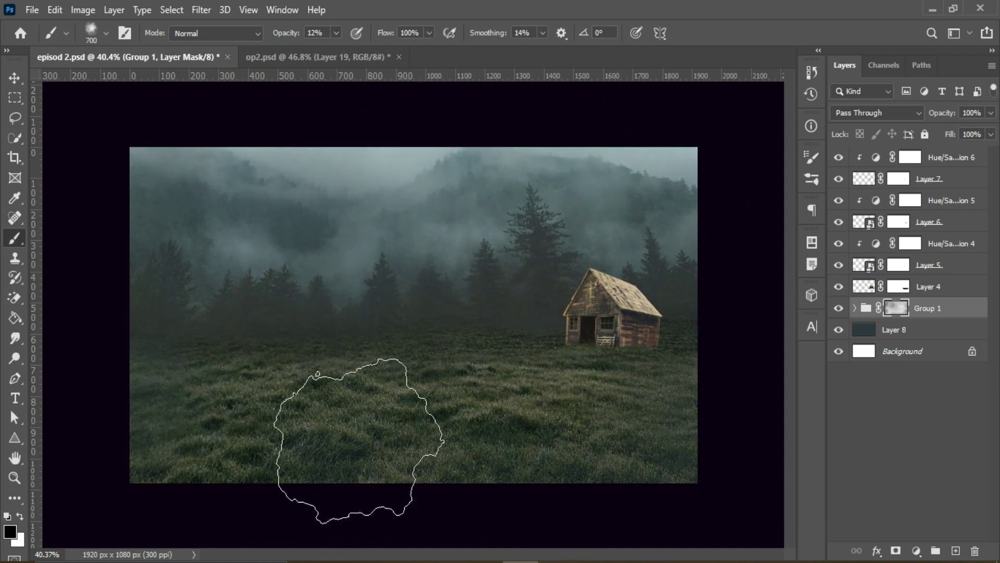
{"action": "scroll", "coordinate": [364, 360], "scroll_direction": "up", "scroll_amount": 2}
Select all the barn layers in the Layers panel
{"action": "key", "text": "v"}
{"action": "scroll", "coordinate": [372, 351], "scroll_direction": "down", "scroll_amount": 2}
{"action": "left_click", "coordinate": [929, 286]}
{"action": "left_click", "coordinate": [950, 156], "text": "shift"}
Group the barn layers and darken them with a clipped Levels adjustment on midtones and shadows
{"action": "key", "text": "ctrl+g"}
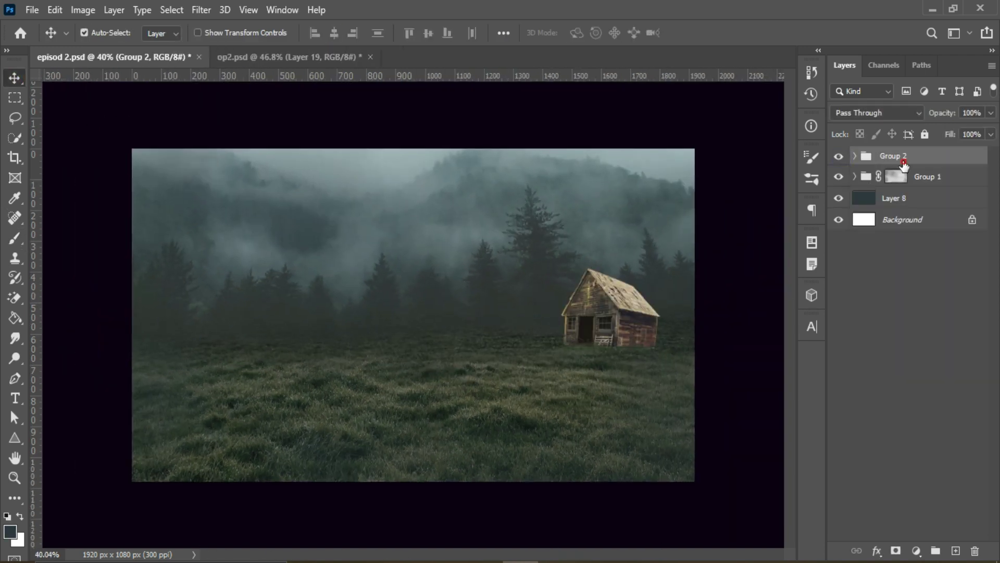
{"action": "left_click", "coordinate": [916, 550]}
{"action": "left_click", "coordinate": [822, 547]}
{"action": "left_click_drag", "start_coordinate": [848, 434], "coordinate": [857, 434]}
{"action": "left_click_drag", "start_coordinate": [783, 434], "coordinate": [785, 436]}
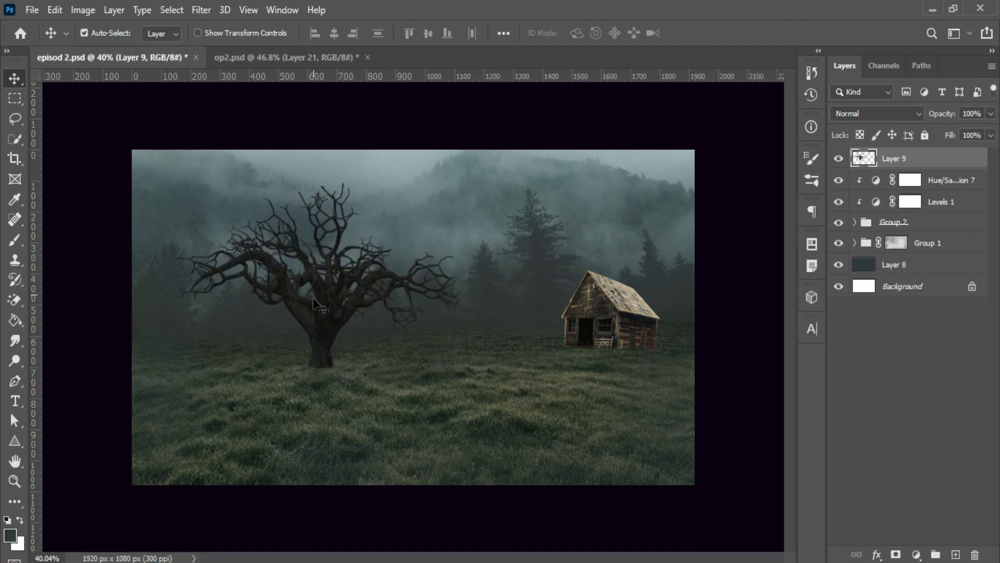
Enlarge the dead tree slightly and move it up and left of centre
{"action": "left_click_drag", "start_coordinate": [320, 288], "coordinate": [330, 297]}
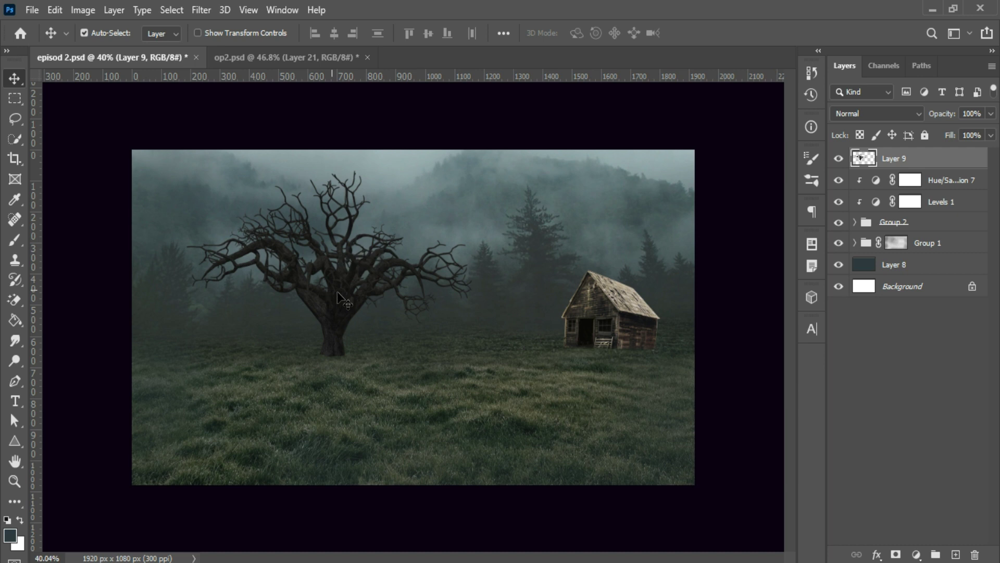
{"action": "key", "text": "ctrl+t"}
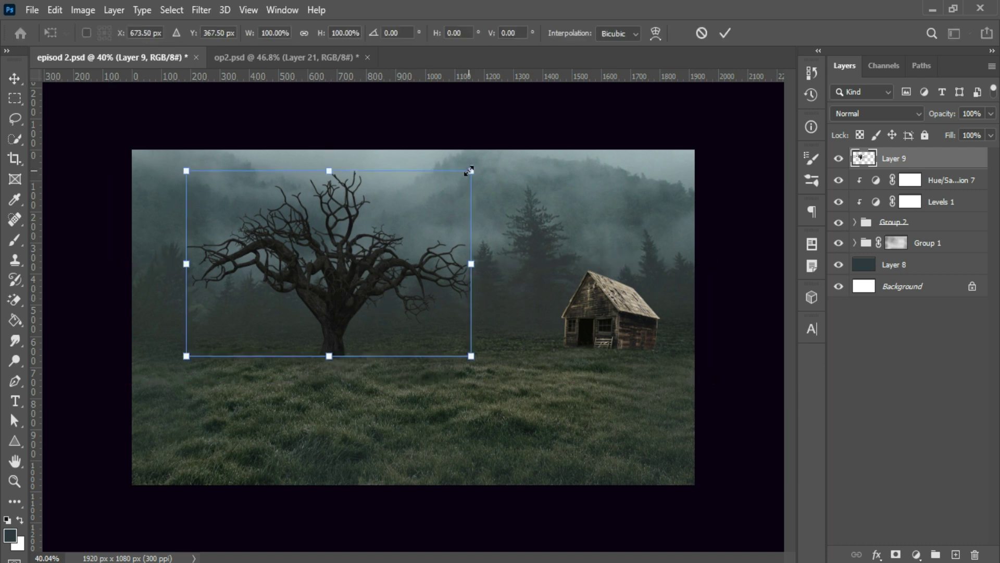
{"action": "left_click_drag", "start_coordinate": [470, 170], "coordinate": [477, 166]}
{"action": "left_click_drag", "start_coordinate": [345, 286], "coordinate": [321, 277]}
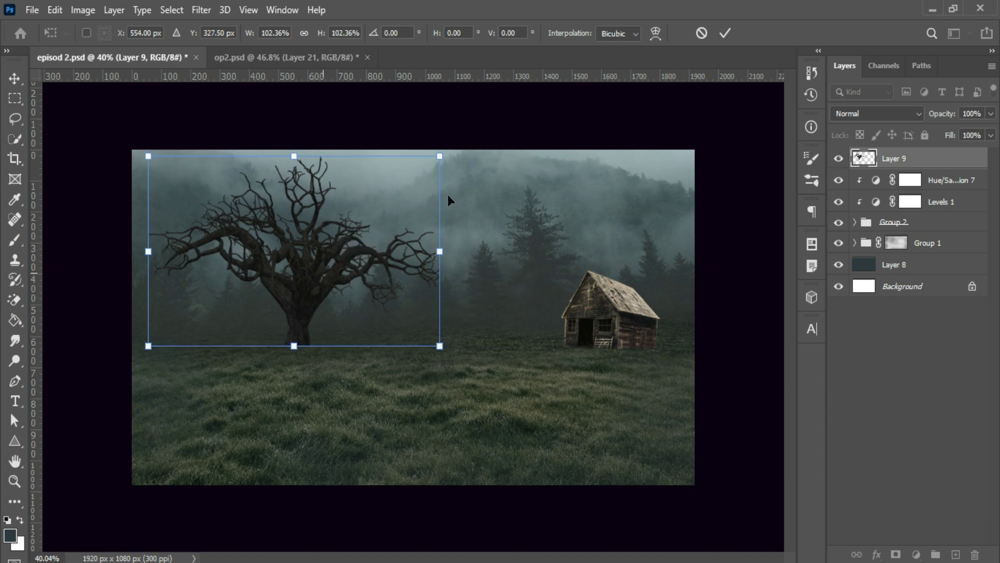
{"action": "left_click", "coordinate": [725, 32]}
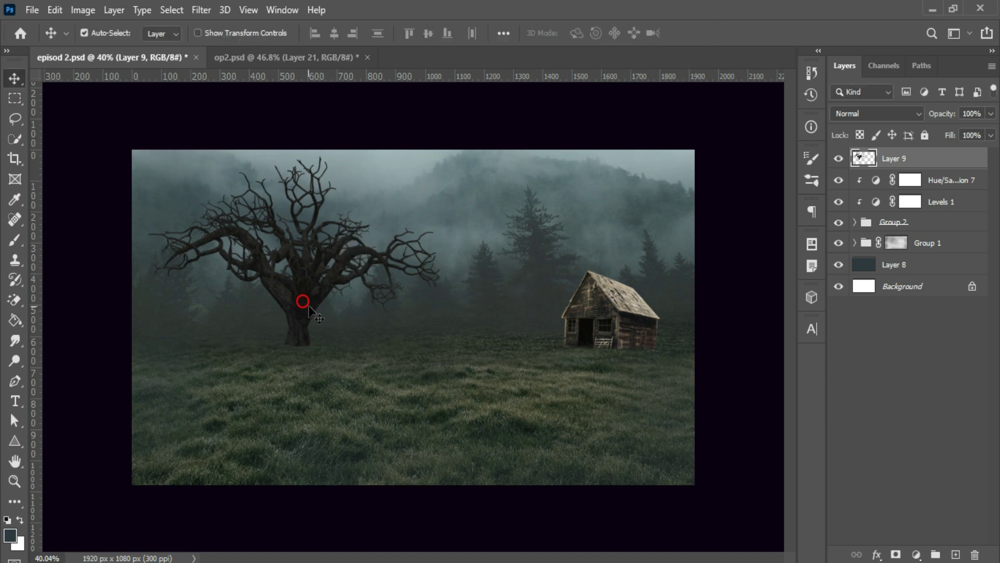
Mask the tree and brush its trunk base into the grass with a small brush
{"action": "left_click", "coordinate": [895, 554]}
{"action": "scroll", "coordinate": [258, 276], "scroll_direction": "up", "scroll_amount": 3}
{"action": "key", "text": "b"}
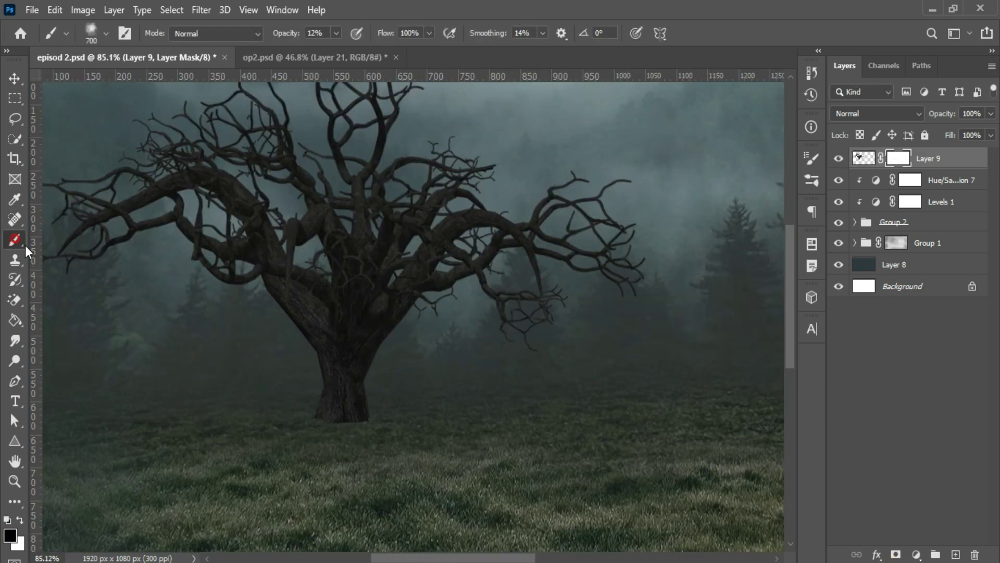
{"action": "key", "text": "bracketleft"}
{"action": "key", "text": "bracketleft"}
{"action": "key", "text": "bracketleft"}
{"action": "left_click_drag", "start_coordinate": [336, 33], "coordinate": [386, 52]}
{"action": "left_click_drag", "start_coordinate": [314, 423], "coordinate": [375, 414]}
Give the tree copy a black Color Overlay layer effect
{"action": "left_click_drag", "start_coordinate": [336, 33], "coordinate": [291, 51]}
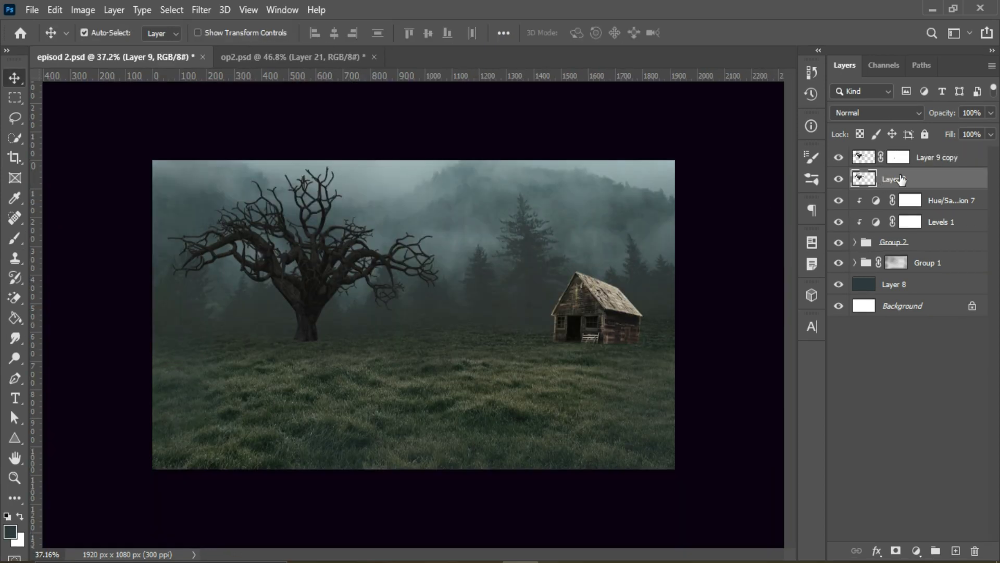
{"action": "left_click", "coordinate": [876, 551]}
{"action": "left_click", "coordinate": [896, 496]}
{"action": "left_click", "coordinate": [745, 245]}
{"action": "left_click_drag", "start_coordinate": [664, 331], "coordinate": [593, 380]}
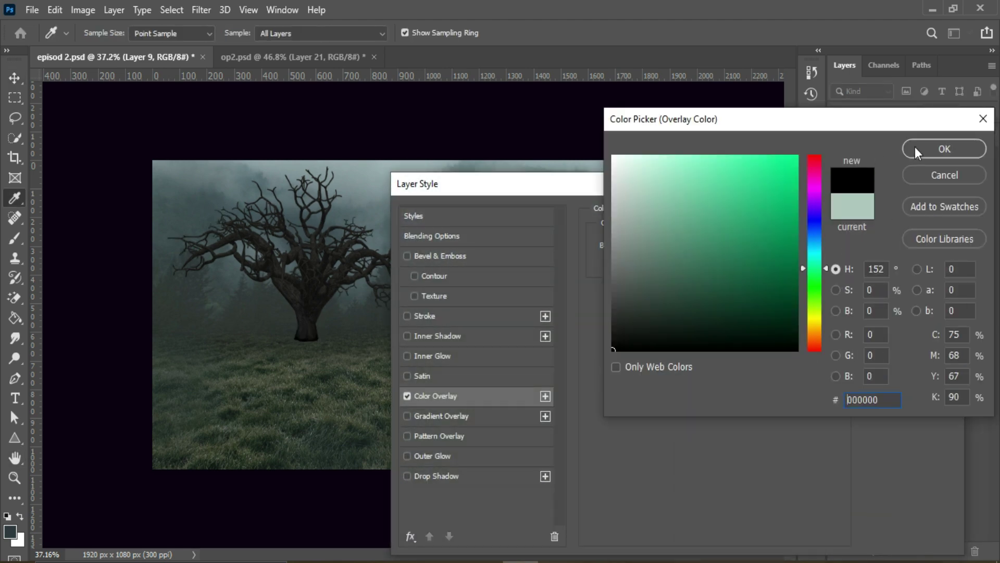
{"action": "left_click", "coordinate": [914, 146]}
{"action": "left_click", "coordinate": [896, 217]}
Convert Layer 9 to a Smart Object and flip it down across the grass as a shadow
{"action": "right_click", "coordinate": [909, 179]}
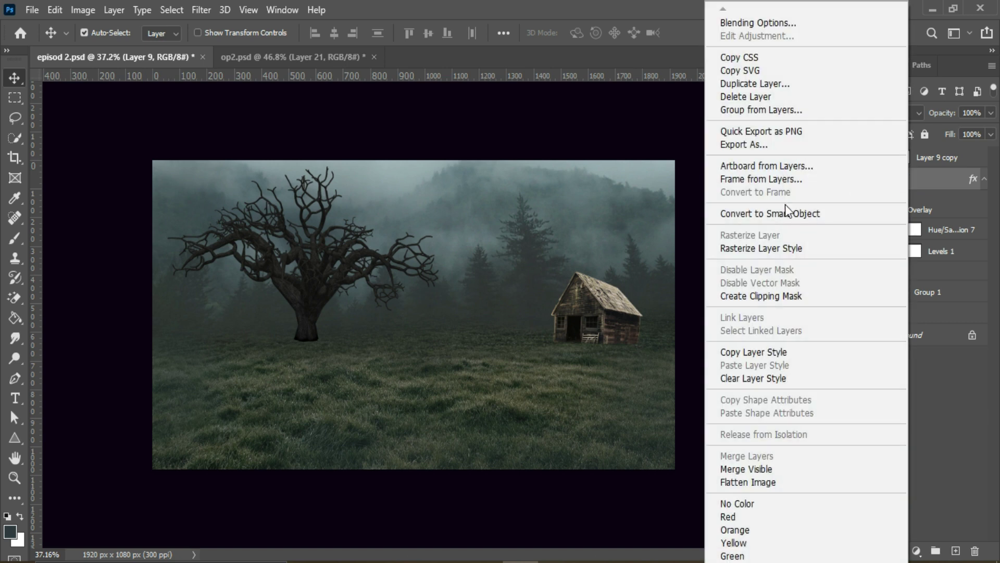
{"action": "left_click", "coordinate": [786, 205]}
{"action": "key", "text": "ctrl+t"}
{"action": "mouse_move", "coordinate": [303, 163]}
{"action": "left_mouse_down"}
{"action": "mouse_move", "coordinate": [353, 436]}
{"action": "mouse_move", "coordinate": [449, 431]}
{"action": "left_mouse_up"}
{"action": "left_click_drag", "start_coordinate": [315, 433], "coordinate": [312, 454]}
{"action": "key", "text": "Return"}
Set the shadow layer to Multiply blending at 32% opacity
{"action": "left_click_drag", "start_coordinate": [960, 136], "coordinate": [929, 131]}
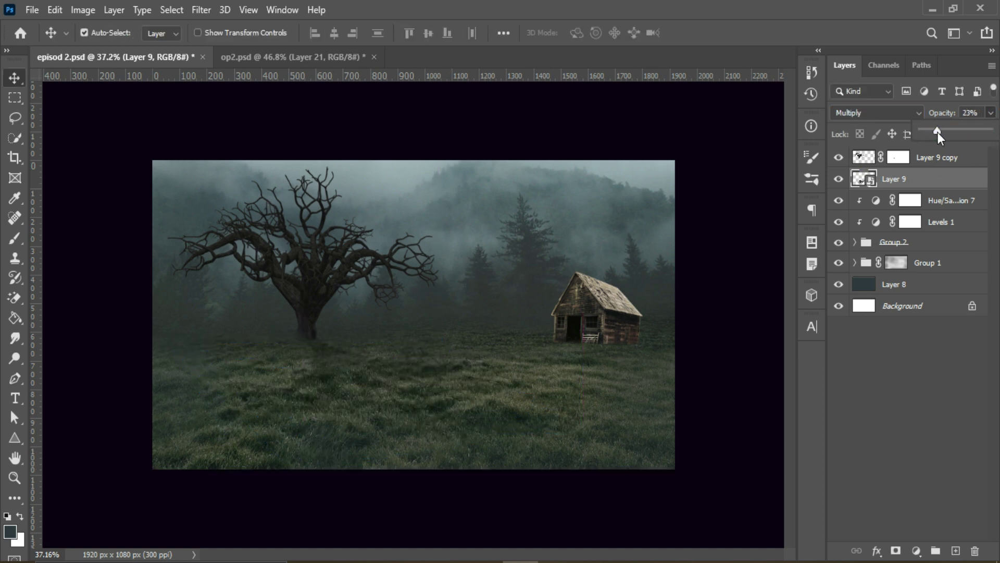
{"action": "scroll", "coordinate": [425, 298], "scroll_direction": "up", "scroll_amount": 5}
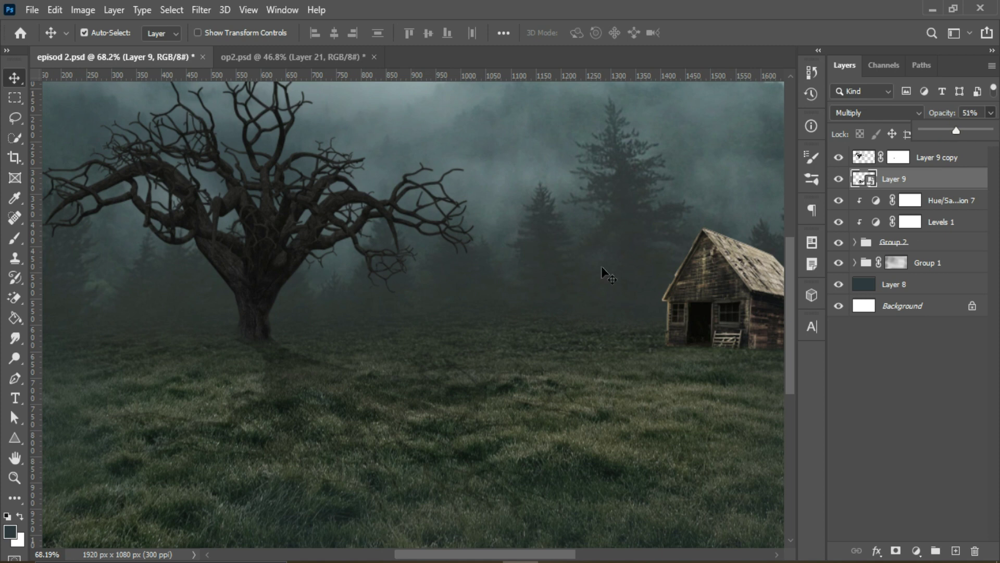
{"action": "scroll", "coordinate": [606, 274], "scroll_direction": "down", "scroll_amount": 2}
{"action": "scroll", "coordinate": [607, 275], "scroll_direction": "down", "scroll_amount": 3}
{"action": "left_click_drag", "start_coordinate": [949, 134], "coordinate": [937, 140]}
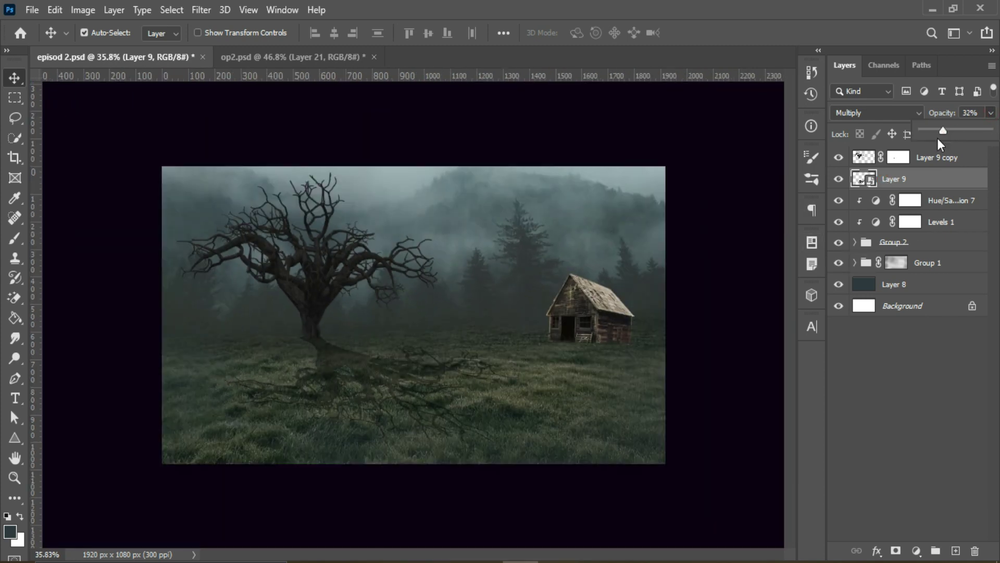
Add a layer mask to the shadow layer and size the brush for it
{"action": "left_click", "coordinate": [896, 551]}
{"action": "left_click", "coordinate": [16, 238]}
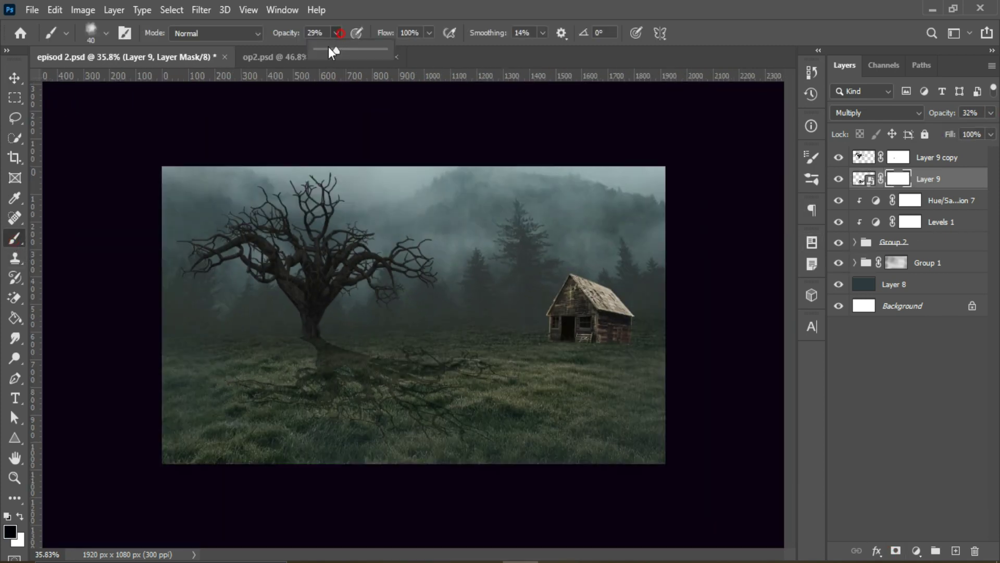
{"action": "key", "text": "bracketright"}
{"action": "key", "text": "bracketright"}
{"action": "key", "text": "bracketright"}
{"action": "key", "text": "bracketright"}
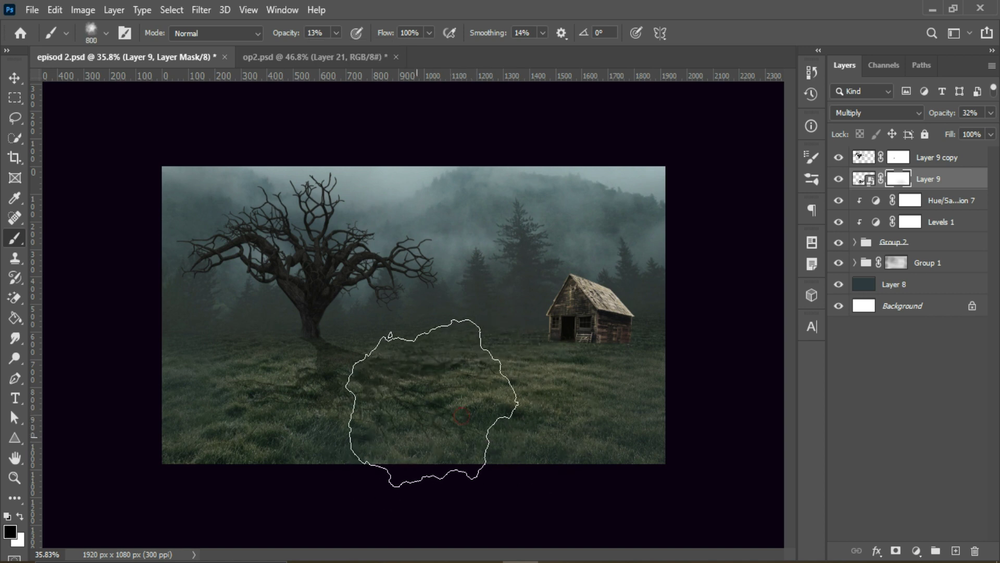
{"action": "key", "text": "bracketleft"}
{"action": "key", "text": "bracketleft"}
{"action": "key", "text": "bracketleft"}
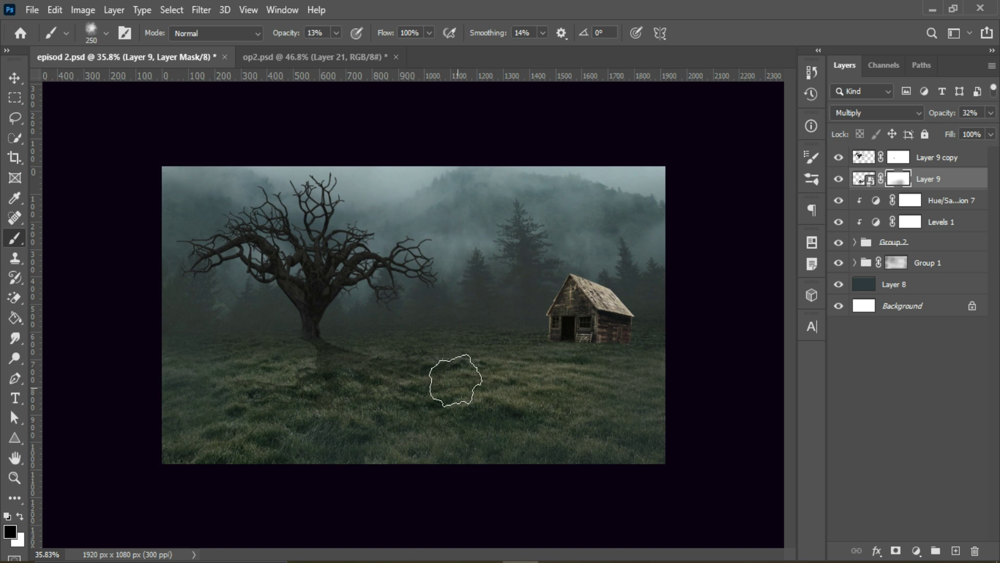
{"action": "key", "text": "v"}
Soften Layer 9 with a 5.2 px Gaussian Blur and lower its opacity to 39%
{"action": "key", "text": "ctrl+2"}
{"action": "left_click", "coordinate": [201, 9]}
{"action": "mouse_move", "coordinate": [209, 206]}
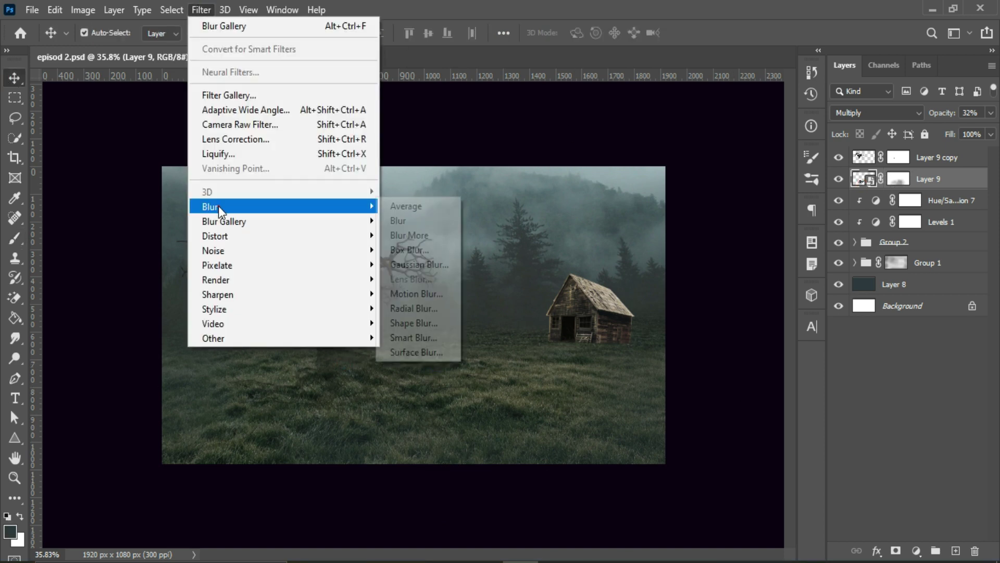
{"action": "left_click", "coordinate": [420, 264]}
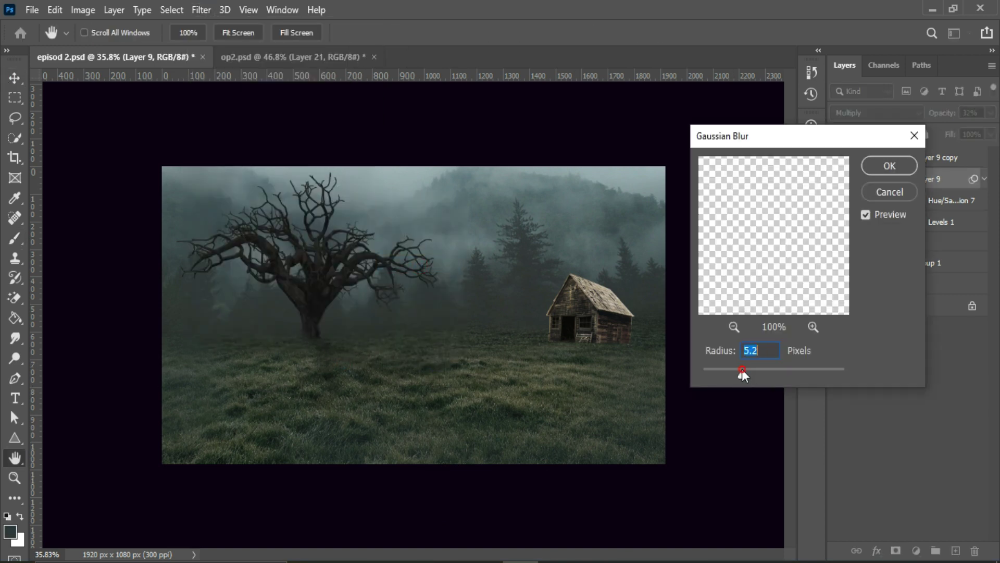
{"action": "left_click", "coordinate": [889, 166]}
{"action": "left_click", "coordinate": [990, 113]}
{"action": "left_click_drag", "start_coordinate": [952, 133], "coordinate": [948, 134]}
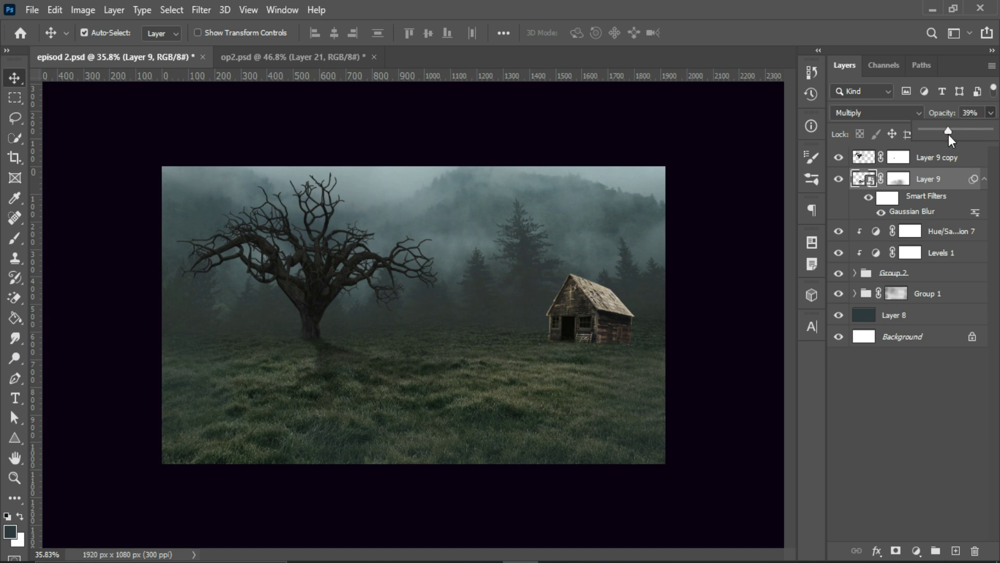
Paint Layer 9's mask with a soft brush near the trunk
{"action": "left_click", "coordinate": [898, 179]}
{"action": "key", "text": "b"}
{"action": "scroll", "coordinate": [396, 321], "scroll_direction": "up", "scroll_amount": 3}
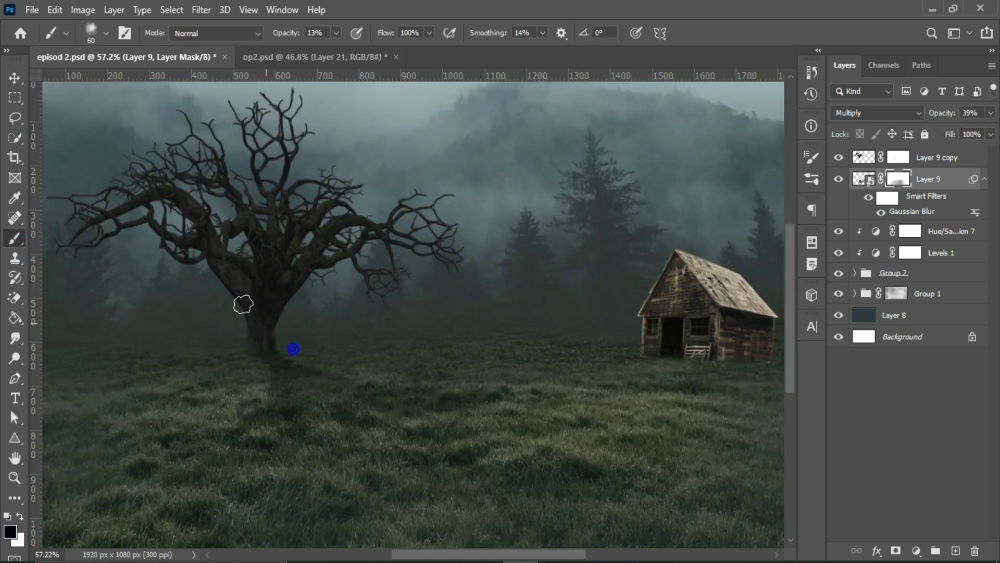
{"action": "key", "text": "v"}
{"action": "scroll", "coordinate": [424, 328], "scroll_direction": "down", "scroll_amount": 2}
Brighten the Layer 9 copy tree with a clipped Levels adjustment raising the white slider
{"action": "left_click", "coordinate": [925, 162]}
{"action": "left_click", "coordinate": [916, 551]}
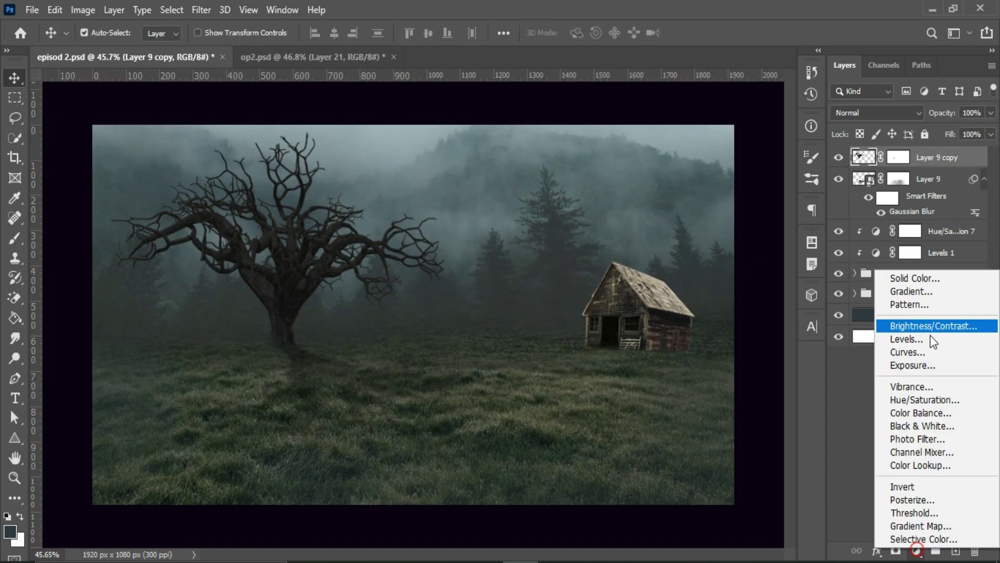
{"action": "left_click", "coordinate": [860, 337]}
{"action": "left_click_drag", "start_coordinate": [912, 435], "coordinate": [894, 435]}
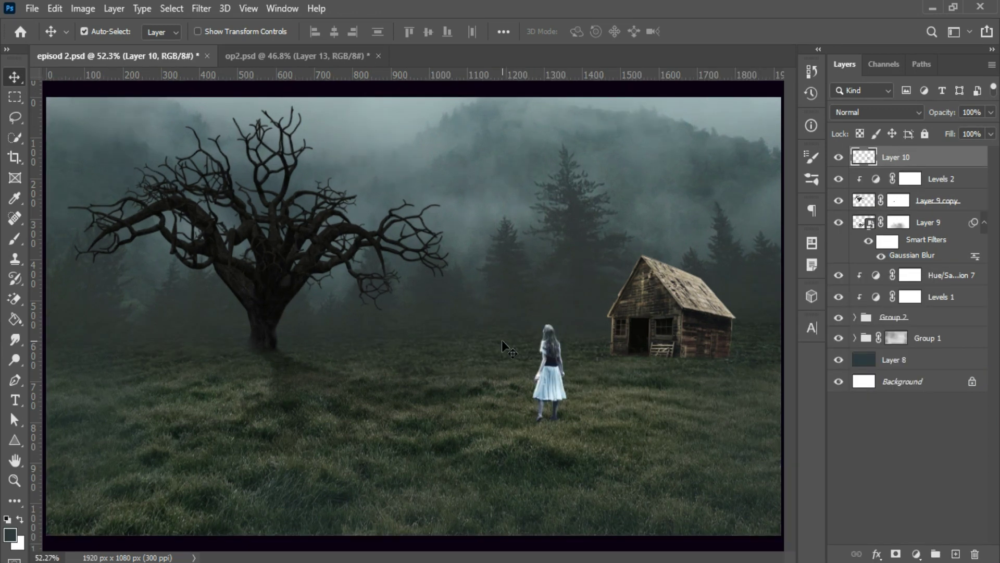
Place the girl in the field, add a layer mask and brush around her feet
{"action": "left_click", "coordinate": [553, 347]}
{"action": "scroll", "coordinate": [512, 333], "scroll_direction": "down", "scroll_amount": 3}
{"action": "scroll", "coordinate": [489, 402], "scroll_direction": "up", "scroll_amount": 2}
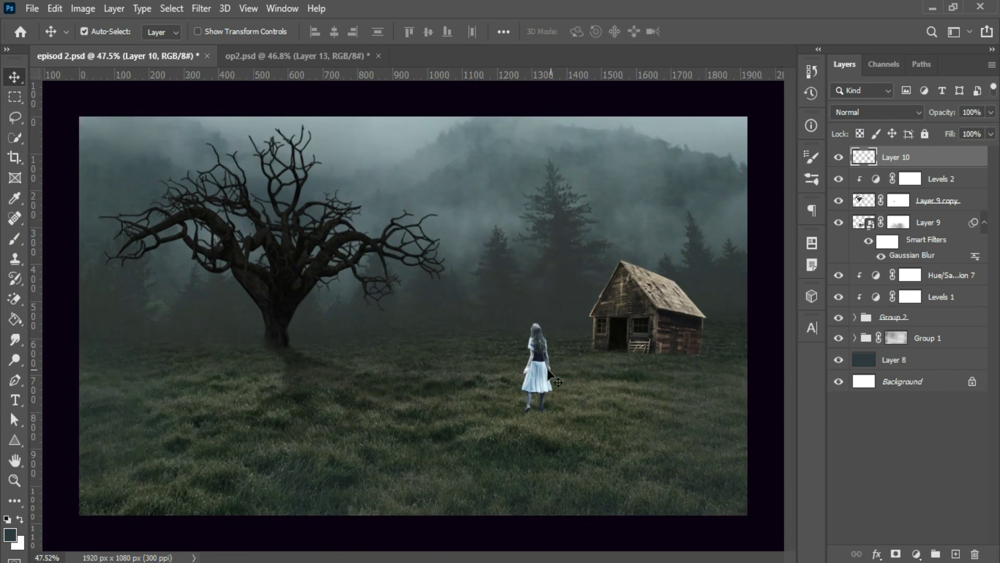
{"action": "scroll", "coordinate": [553, 375], "scroll_direction": "up", "scroll_amount": 2}
{"action": "scroll", "coordinate": [579, 393], "scroll_direction": "up", "scroll_amount": 1}
{"action": "scroll", "coordinate": [542, 417], "scroll_direction": "up", "scroll_amount": 1}
{"action": "scroll", "coordinate": [505, 439], "scroll_direction": "up", "scroll_amount": 1}
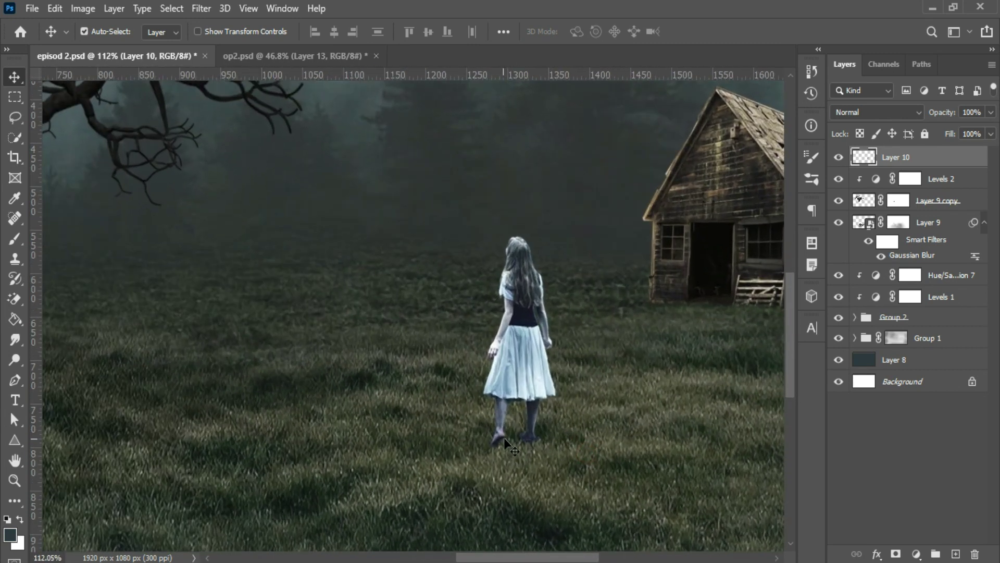
{"action": "left_click", "coordinate": [896, 553]}
{"action": "key", "text": "b"}
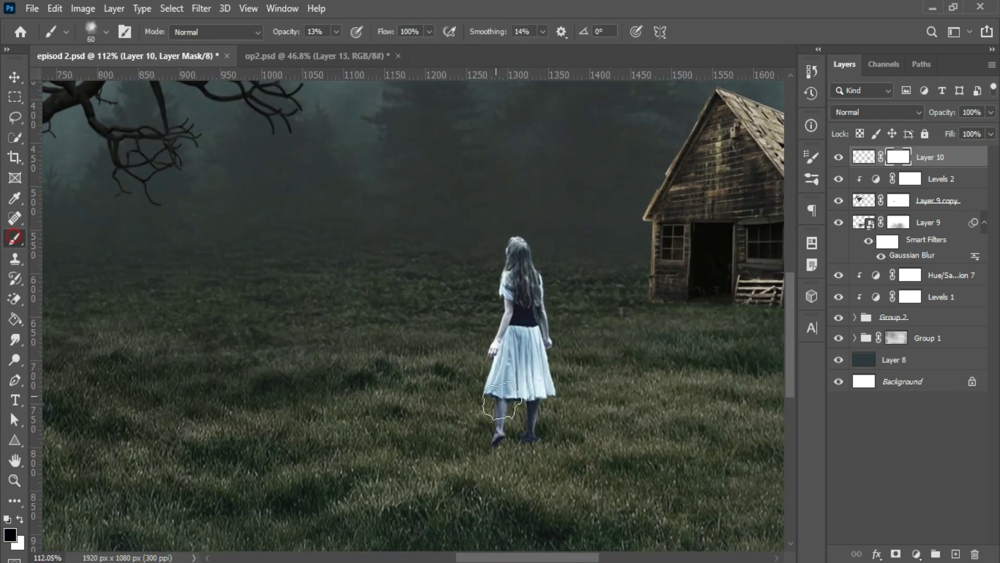
{"action": "left_click", "coordinate": [337, 31]}
{"action": "left_click", "coordinate": [521, 439]}
Duplicate the girl layer and turn the copy black with a Color Overlay
{"action": "key", "text": "ctrl+0"}
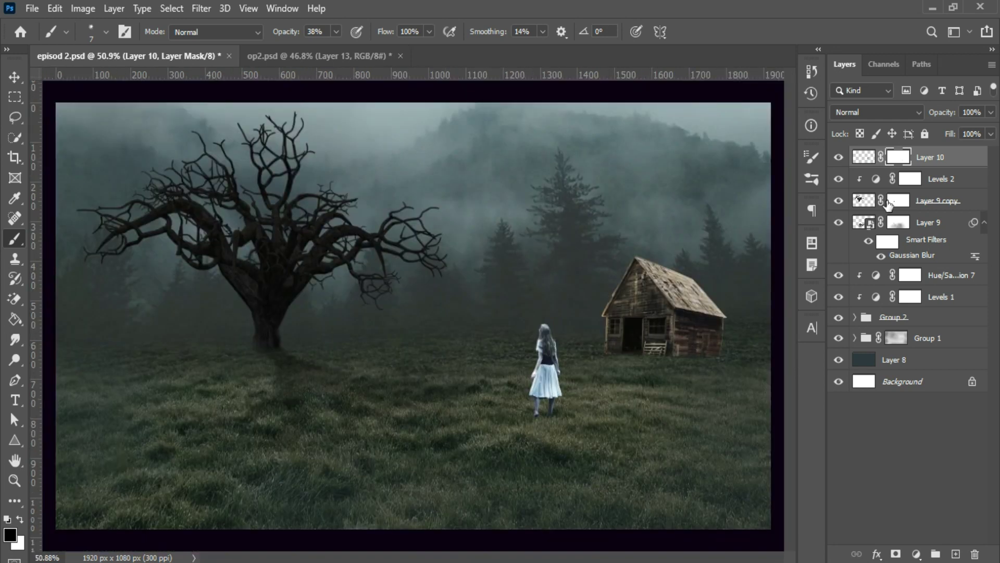
{"action": "key", "text": "ctrl+j"}
{"action": "left_click", "coordinate": [877, 553]}
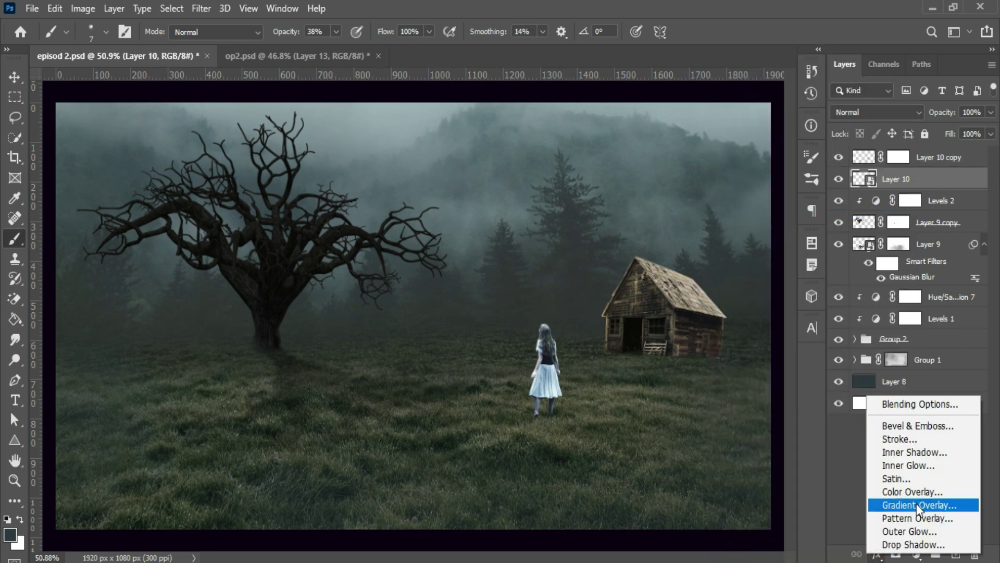
{"action": "left_click", "coordinate": [917, 503]}
{"action": "key", "text": "Return"}
Flip the black copy onto the grass and stretch it right into a shadow
{"action": "key", "text": "ctrl+t"}
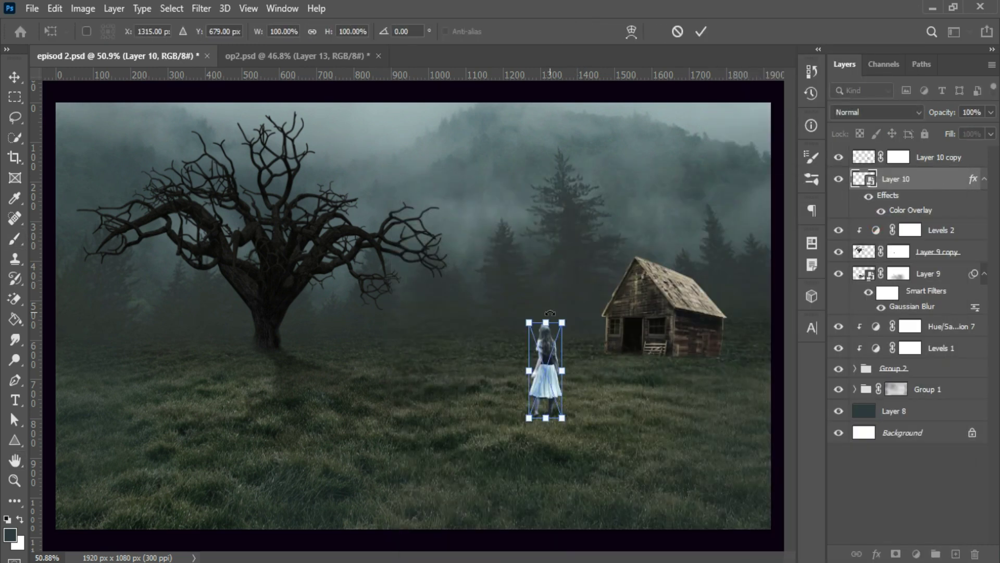
{"action": "mouse_move", "coordinate": [545, 318]}
{"action": "left_mouse_down"}
{"action": "mouse_move", "coordinate": [546, 469]}
{"action": "mouse_move", "coordinate": [621, 457]}
{"action": "mouse_move", "coordinate": [607, 501]}
{"action": "left_mouse_up"}
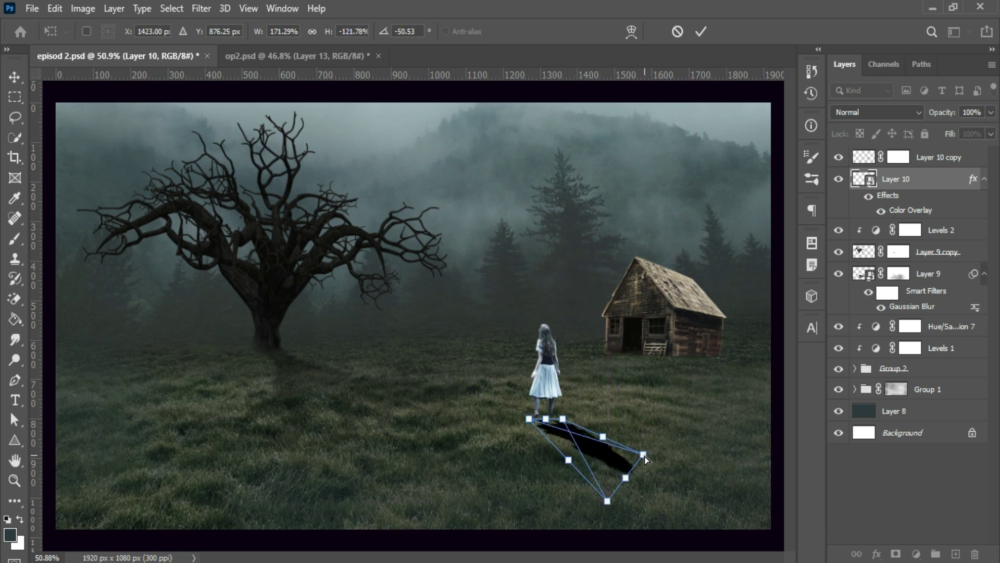
{"action": "left_click_drag", "start_coordinate": [644, 454], "coordinate": [704, 454]}
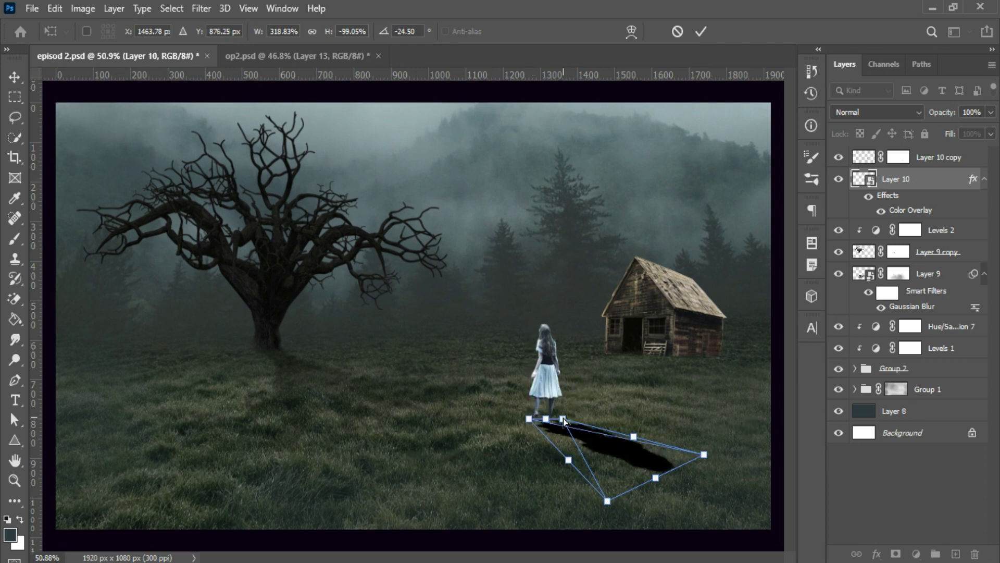
{"action": "key", "text": "Return"}
{"action": "key", "text": "v"}
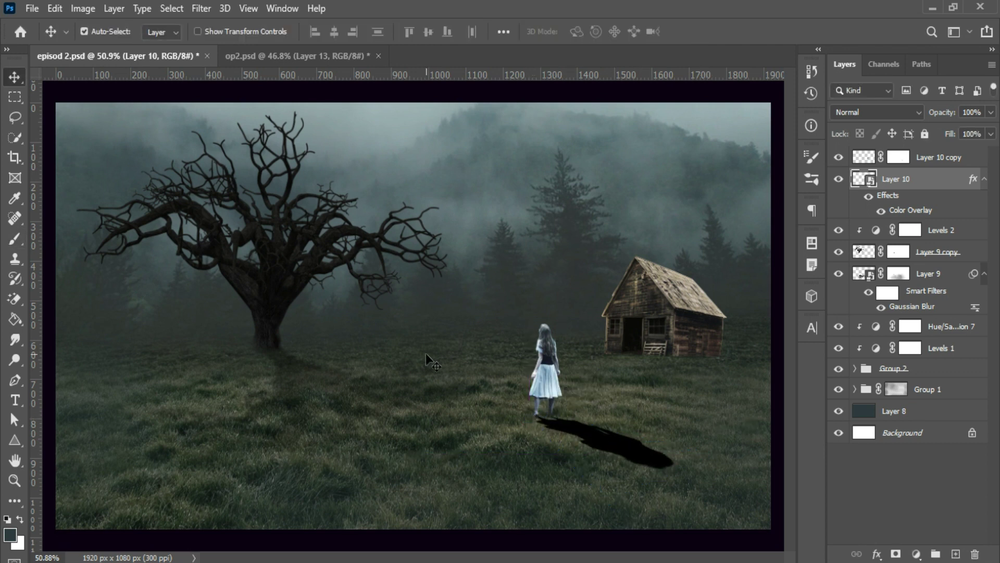
Set the shadow to Multiply at 50% opacity and soften it with Gaussian Blur
{"action": "left_click", "coordinate": [885, 112]}
{"action": "left_click", "coordinate": [854, 142]}
{"action": "left_click", "coordinate": [991, 112]}
{"action": "left_click_drag", "start_coordinate": [992, 128], "coordinate": [957, 131]}
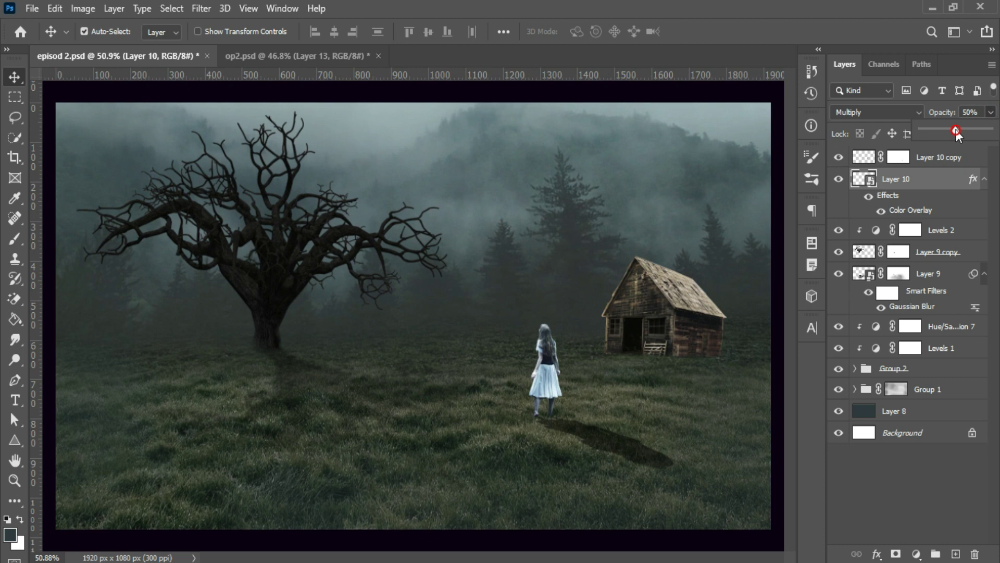
{"action": "left_click", "coordinate": [201, 8]}
{"action": "left_click", "coordinate": [413, 267]}
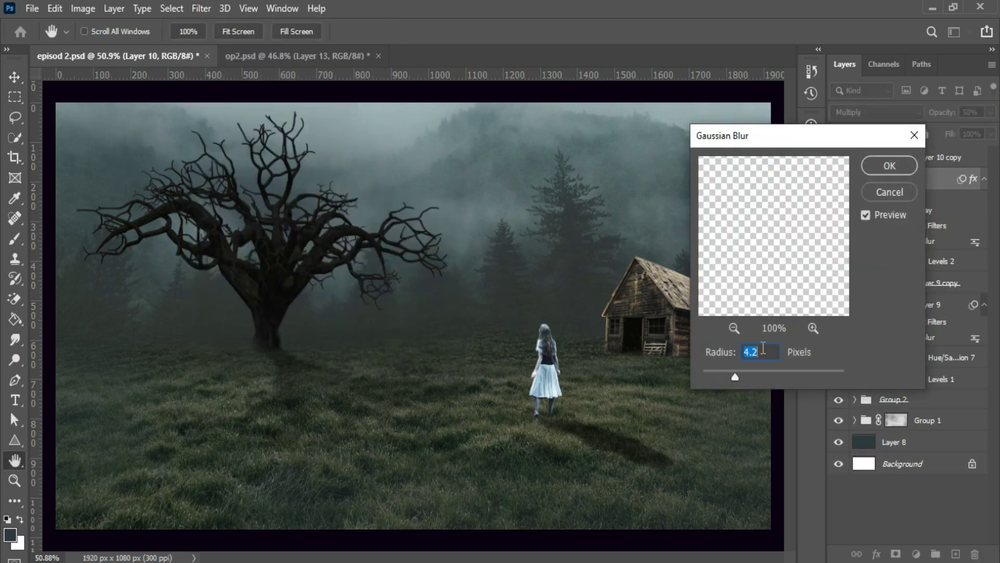
{"action": "left_click", "coordinate": [889, 165]}
{"action": "scroll", "coordinate": [631, 369], "scroll_direction": "up", "scroll_amount": 1}
Mask-fade the shadow's far end at 17% brush opacity, then darken the girl with Levels 3
{"action": "left_click", "coordinate": [896, 554]}
{"action": "key", "text": "b"}
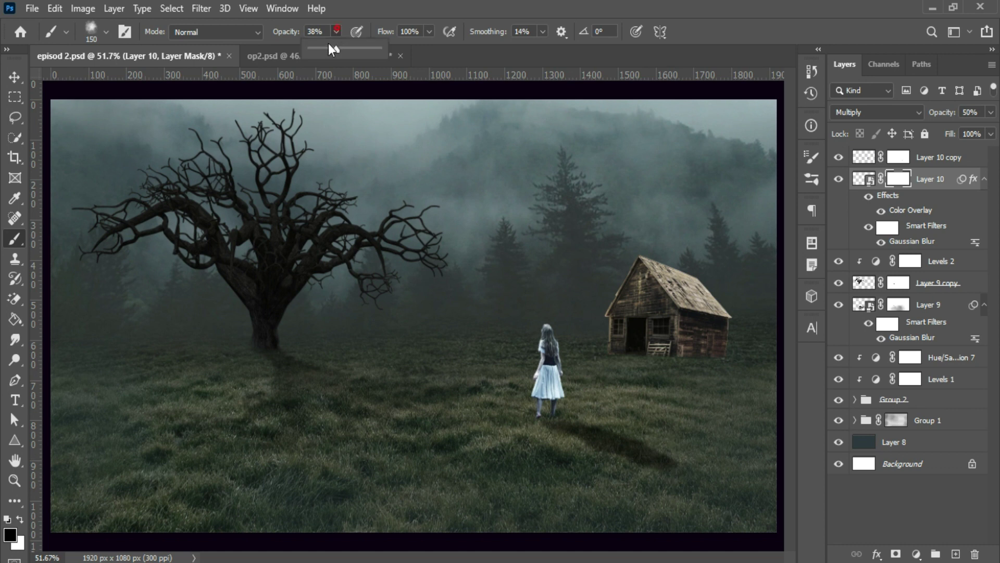
{"action": "left_click_drag", "start_coordinate": [325, 52], "coordinate": [309, 52]}
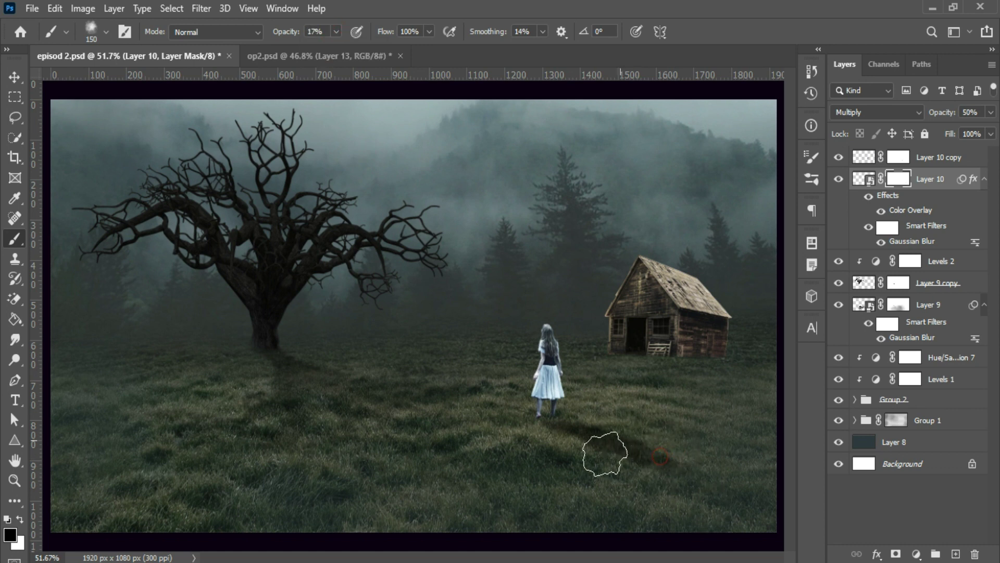
{"action": "left_click_drag", "start_coordinate": [599, 412], "coordinate": [667, 433]}
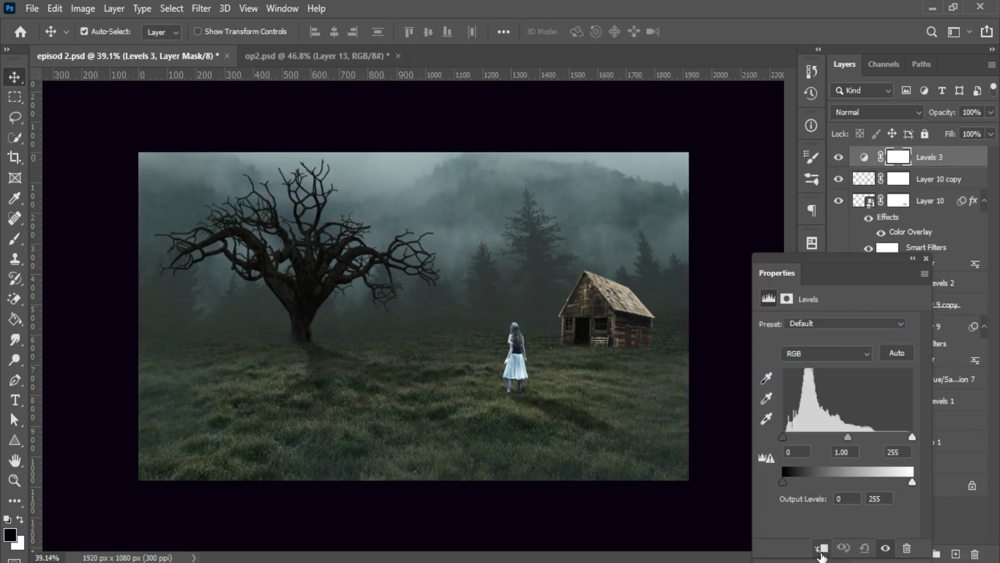
{"action": "left_click_drag", "start_coordinate": [847, 437], "coordinate": [868, 437]}
{"action": "left_click_drag", "start_coordinate": [783, 437], "coordinate": [797, 442]}
Fine-tune Levels 3's midtones and ease back the girl's black point
{"action": "left_click_drag", "start_coordinate": [872, 437], "coordinate": [874, 437]}
{"action": "left_click_drag", "start_coordinate": [797, 437], "coordinate": [795, 439]}
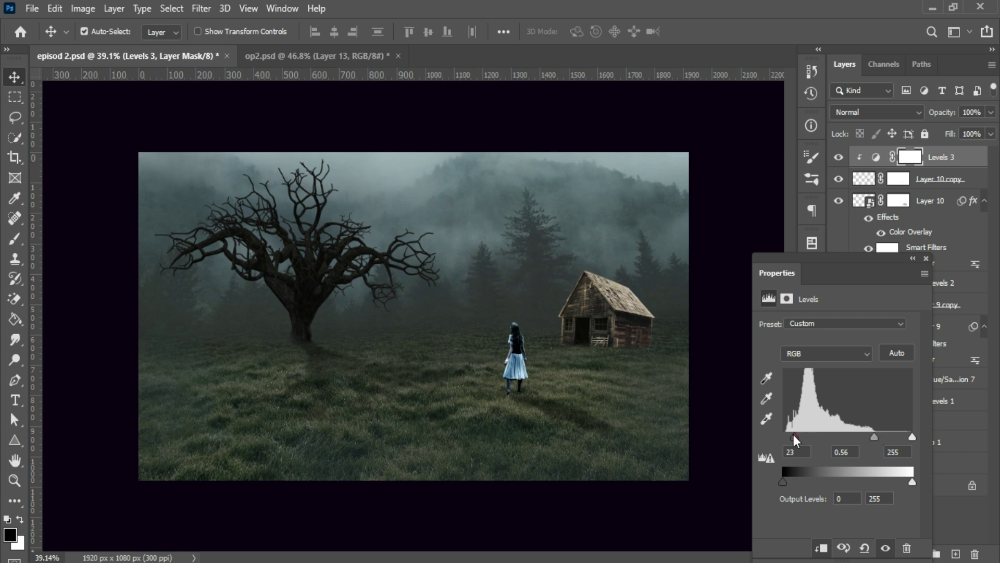
{"action": "left_click", "coordinate": [926, 258]}
Paint on Group 2's mask to blend the cabin's edges and roof into the fog
{"action": "left_click", "coordinate": [927, 422]}
{"action": "left_click", "coordinate": [896, 422]}
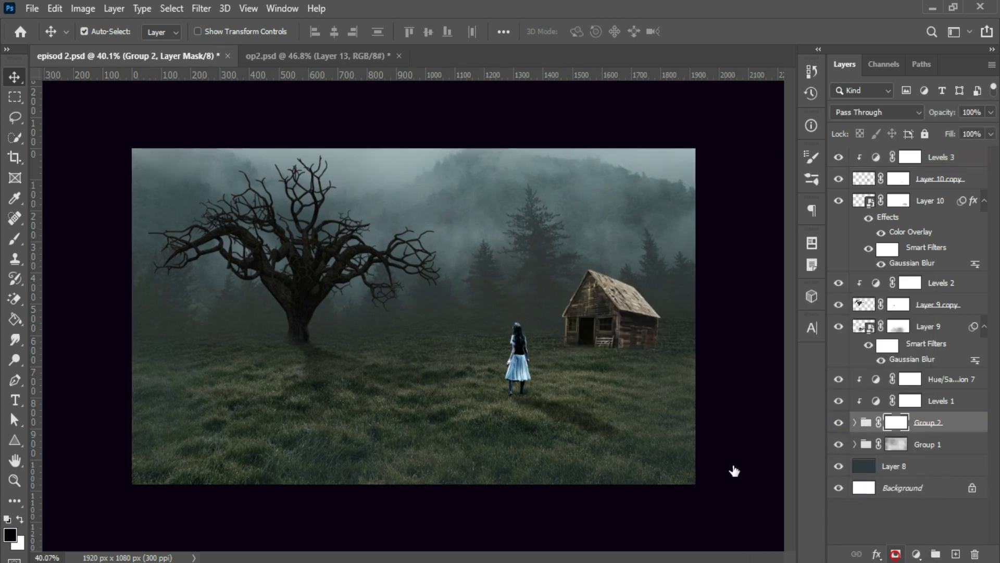
{"action": "key", "text": "b"}
{"action": "left_click", "coordinate": [576, 286]}
{"action": "left_click", "coordinate": [599, 319]}
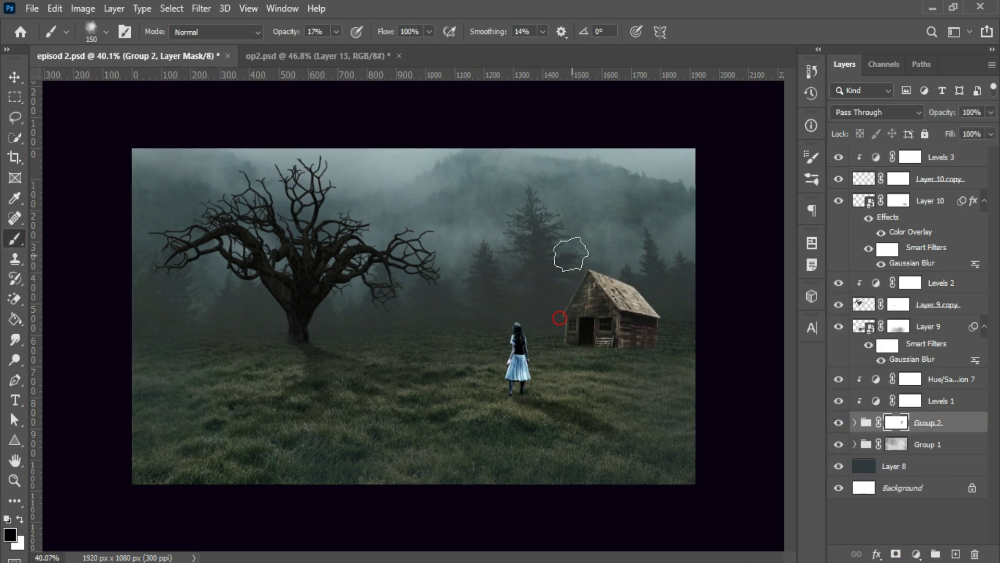
{"action": "left_click", "coordinate": [624, 284]}
{"action": "left_click", "coordinate": [577, 275]}
{"action": "left_click", "coordinate": [587, 279]}
{"action": "left_click", "coordinate": [645, 336]}
{"action": "key", "text": "v"}
{"action": "scroll", "coordinate": [454, 370], "scroll_direction": "up", "scroll_amount": 2}
{"action": "scroll", "coordinate": [454, 370], "scroll_direction": "down", "scroll_amount": 2}
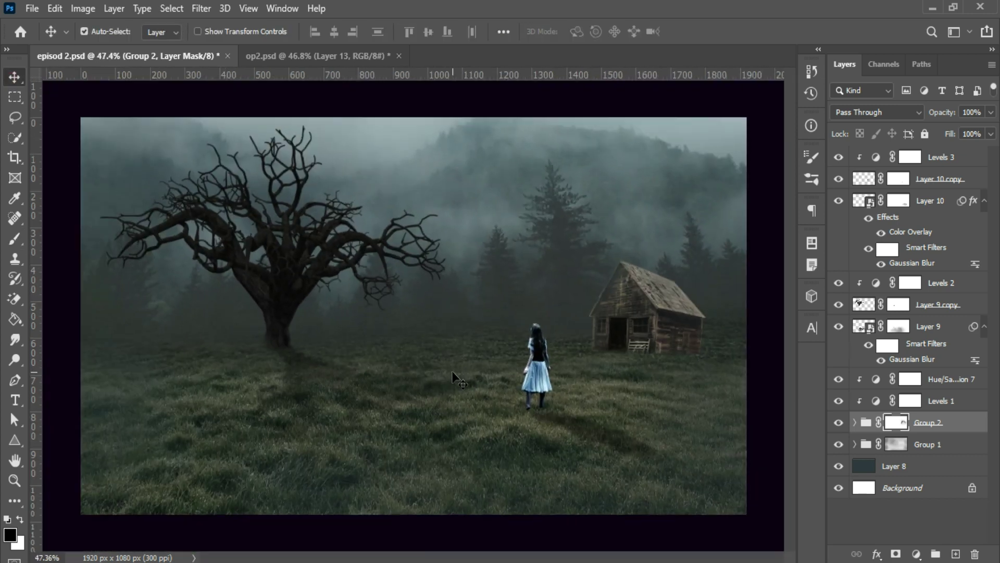
Add a clipped Hue/Saturation with Saturation -90 to drain the girl's colour
{"action": "left_click", "coordinate": [937, 157]}
{"action": "left_click", "coordinate": [917, 554]}
{"action": "left_click_drag", "start_coordinate": [837, 414], "coordinate": [770, 415]}
Darken the girl's midtones further in Levels 3
{"action": "left_click", "coordinate": [910, 179]}
{"action": "left_click", "coordinate": [876, 179]}
{"action": "left_click_drag", "start_coordinate": [846, 436], "coordinate": [868, 438]}
{"action": "left_click", "coordinate": [926, 258]}
{"action": "scroll", "coordinate": [417, 319], "scroll_direction": "up", "scroll_amount": 1}
Add a clipped Levels 4 that darkens the girl's dress
{"action": "left_click", "coordinate": [938, 157]}
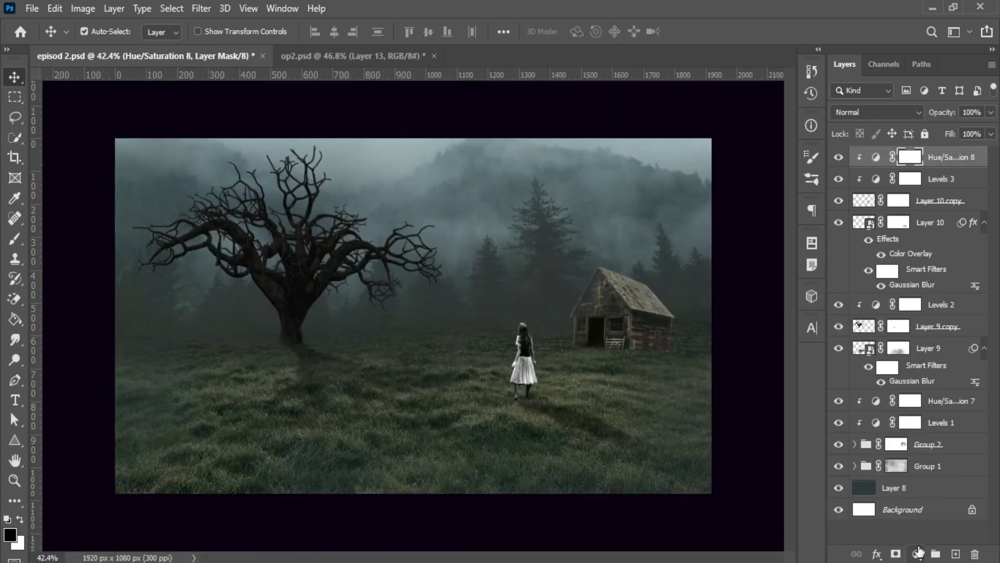
{"action": "left_click", "coordinate": [916, 554]}
{"action": "left_click", "coordinate": [906, 323]}
{"action": "left_click_drag", "start_coordinate": [912, 482], "coordinate": [818, 482]}
{"action": "left_click", "coordinate": [926, 258]}
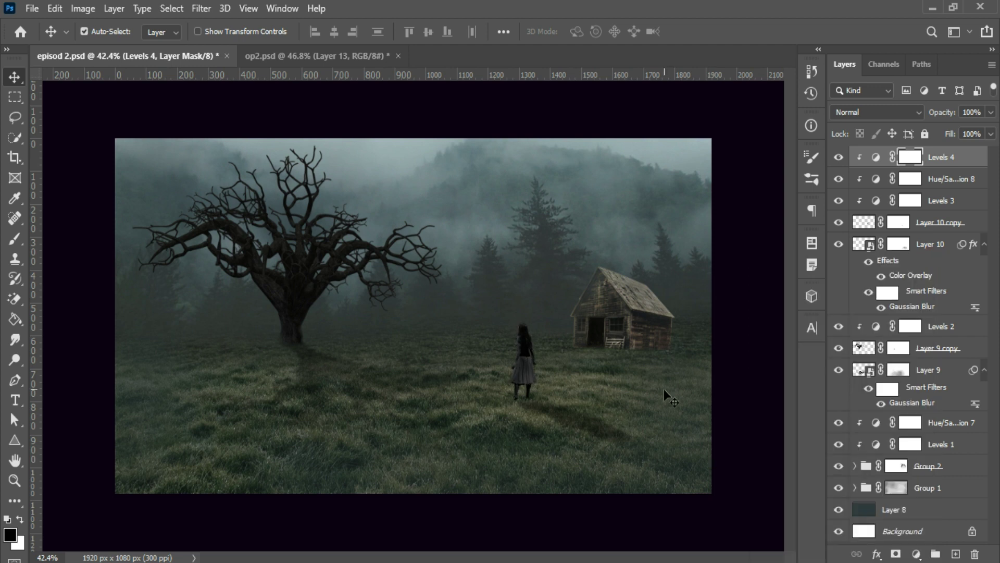
{"action": "scroll", "coordinate": [542, 364], "scroll_direction": "up", "scroll_amount": 3}
Pick a soft round brush with a fine tip for the Levels 4 mask
{"action": "key", "text": "b"}
{"action": "scroll", "coordinate": [546, 338], "scroll_direction": "up", "scroll_amount": 2}
{"action": "left_click", "coordinate": [105, 32]}
{"action": "scroll", "coordinate": [177, 253], "scroll_direction": "up", "scroll_amount": 5}
{"action": "scroll", "coordinate": [182, 219], "scroll_direction": "up", "scroll_amount": 5}
{"action": "left_click", "coordinate": [116, 234]}
{"action": "key", "text": "Return"}
{"action": "key", "text": "bracketleft"}
{"action": "key", "text": "bracketleft"}
{"action": "key", "text": "bracketleft"}
{"action": "key", "text": "bracketleft"}
{"action": "key", "text": "bracketleft"}
{"action": "key", "text": "bracketleft"}
{"action": "key", "text": "bracketleft"}
{"action": "key", "text": "bracketleft"}
{"action": "key", "text": "bracketleft"}
{"action": "key", "text": "bracketleft"}
{"action": "key", "text": "bracketleft"}
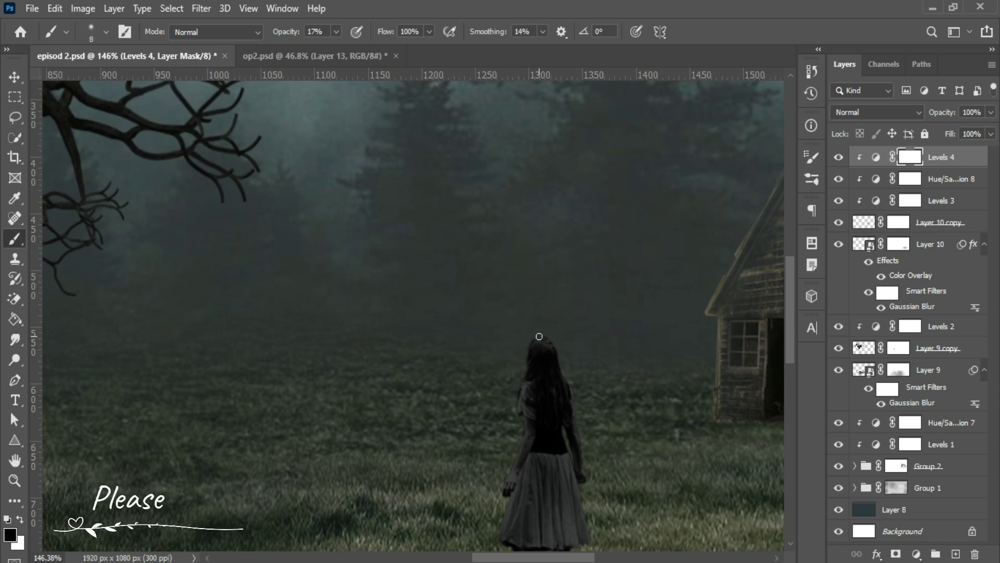
{"action": "key", "text": "bracketleft"}
{"action": "key", "text": "bracketleft"}
Lighten the girl's head, skirt edge and left leg on the mask at 67% opacity
{"action": "left_click", "coordinate": [545, 334]}
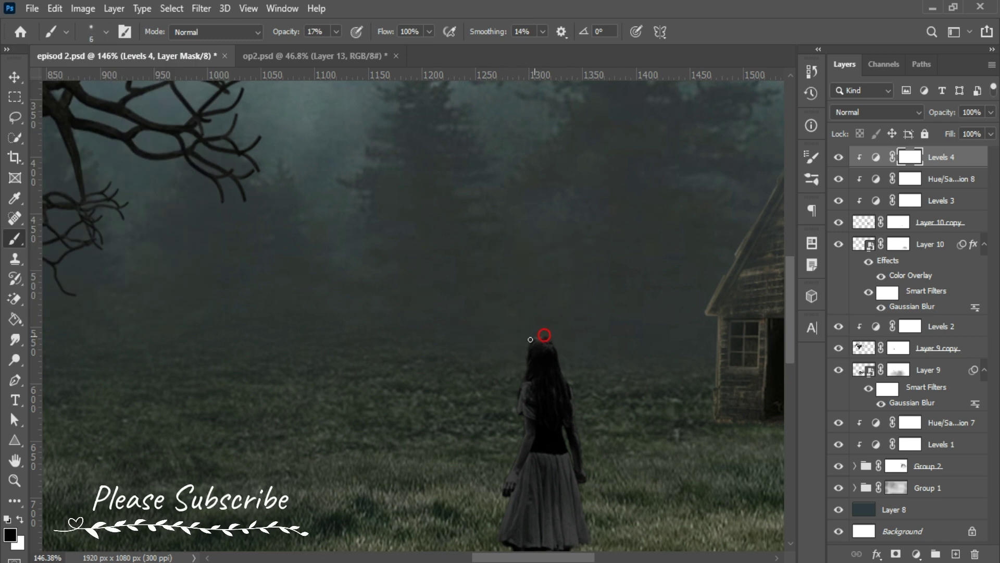
{"action": "left_click", "coordinate": [532, 339]}
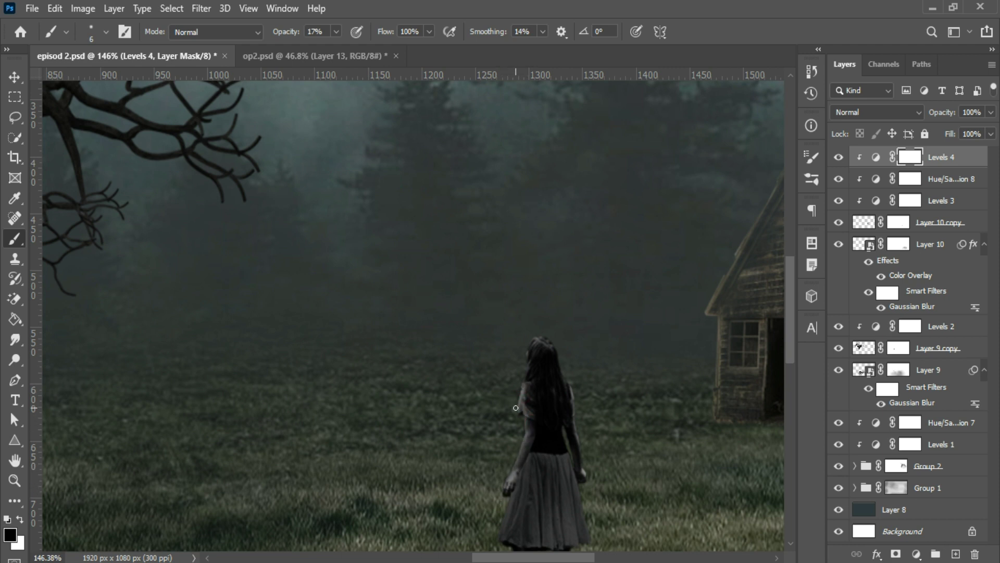
{"action": "left_click_drag", "start_coordinate": [507, 515], "coordinate": [504, 537]}
{"action": "scroll", "coordinate": [519, 525], "scroll_direction": "down", "scroll_amount": 3}
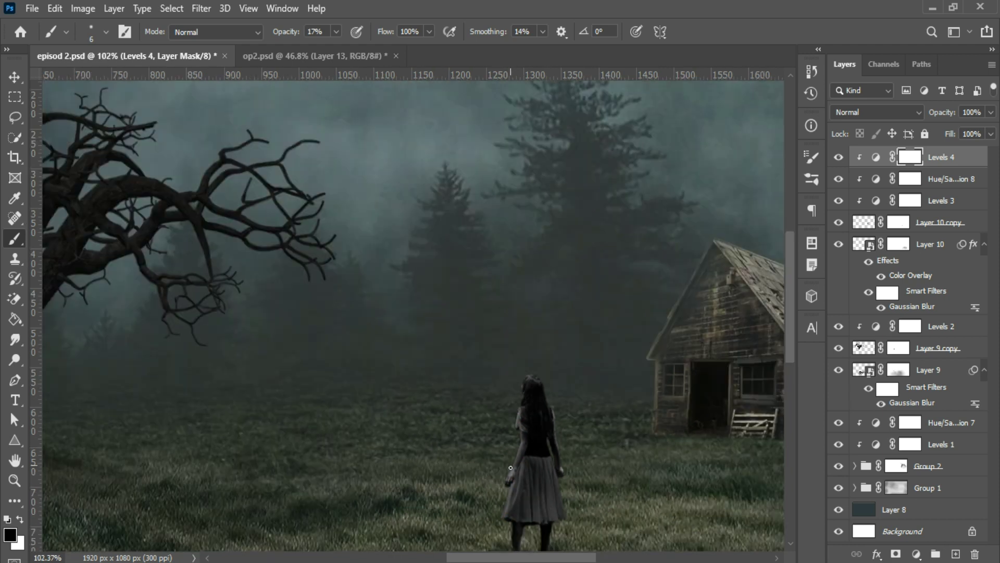
{"action": "scroll", "coordinate": [540, 190], "scroll_direction": "up", "scroll_amount": 5}
{"action": "key", "text": "6"}
{"action": "key", "text": "7"}
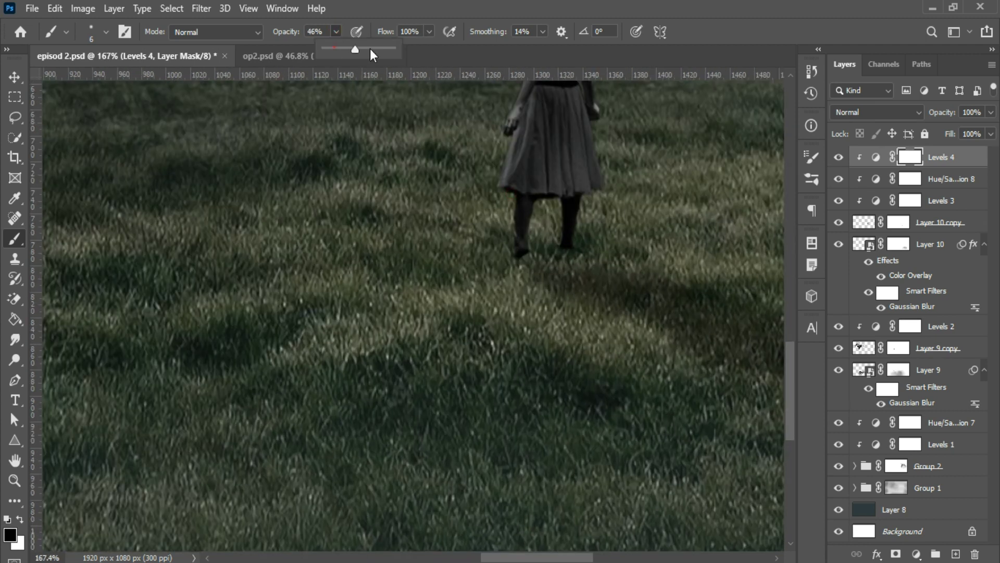
{"action": "left_click_drag", "start_coordinate": [513, 196], "coordinate": [519, 253]}
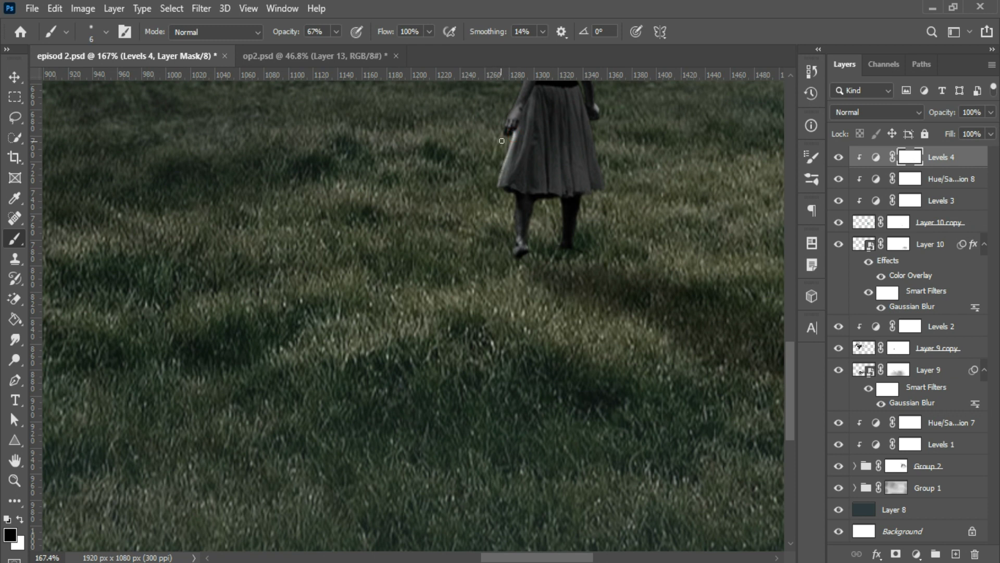
Swap the painting colours, drop brush opacity to 28%, and return to the Move tool
{"action": "scroll", "coordinate": [508, 208], "scroll_direction": "up", "scroll_amount": 5}
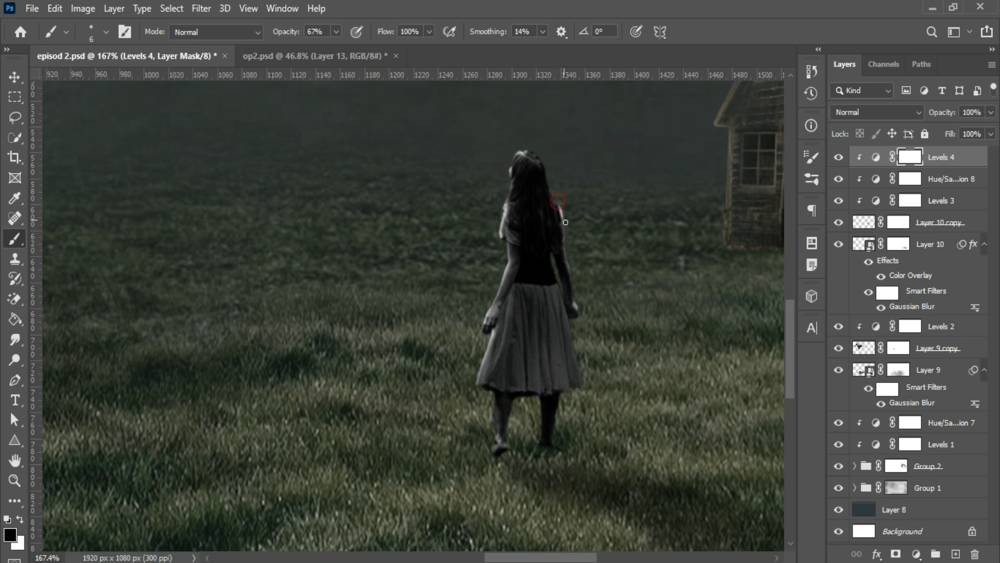
{"action": "scroll", "coordinate": [573, 310], "scroll_direction": "down", "scroll_amount": 5}
{"action": "scroll", "coordinate": [532, 310], "scroll_direction": "up", "scroll_amount": 6}
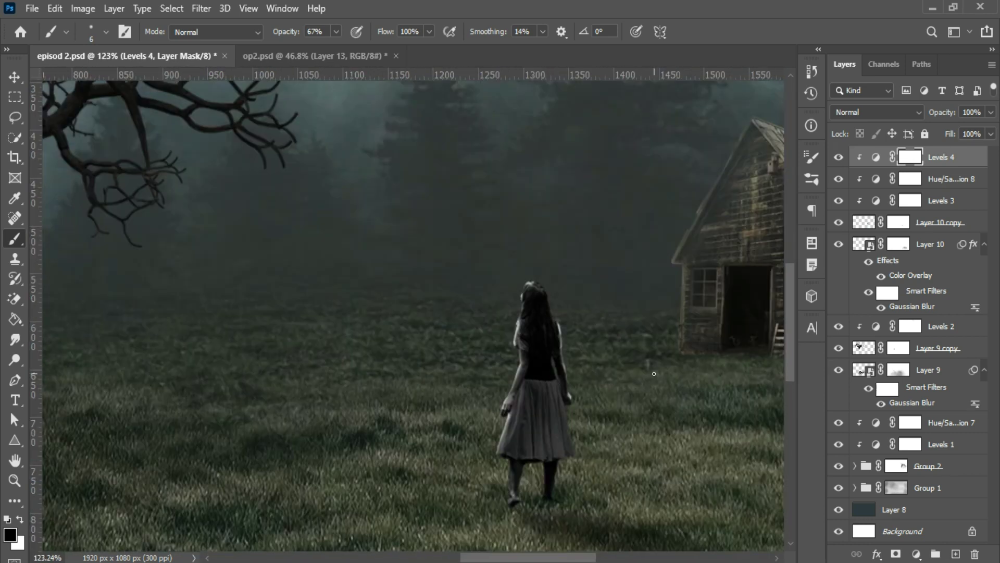
{"action": "key", "text": "x"}
{"action": "key", "text": "2"}
{"action": "key", "text": "8"}
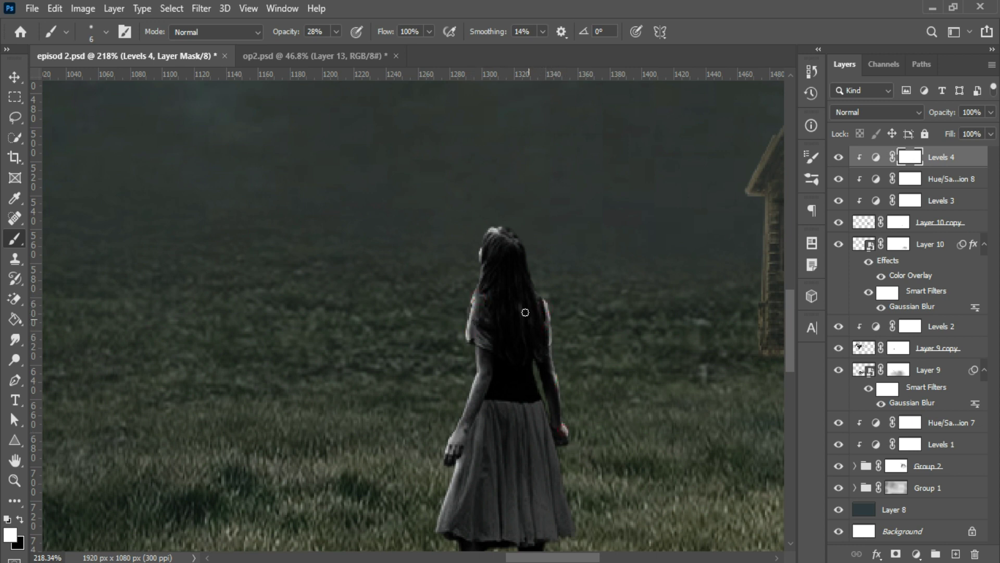
{"action": "scroll", "coordinate": [525, 313], "scroll_direction": "down", "scroll_amount": 3}
{"action": "scroll", "coordinate": [525, 312], "scroll_direction": "down", "scroll_amount": 2}
{"action": "key", "text": "v"}
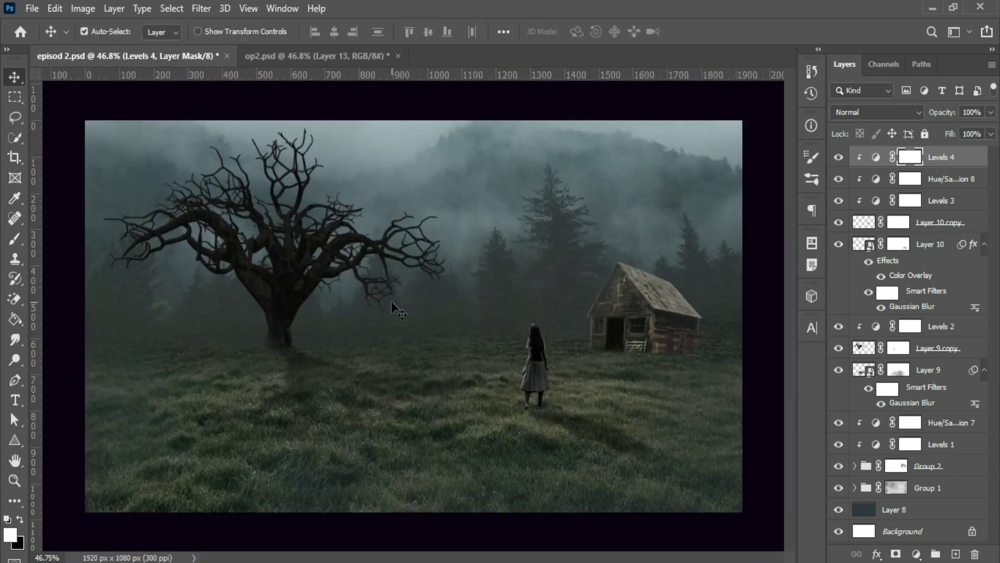
Add a Levels adjustment above the tree, dragging the white input slider to brighten it
{"action": "scroll", "coordinate": [244, 263], "scroll_direction": "up", "scroll_amount": 3}
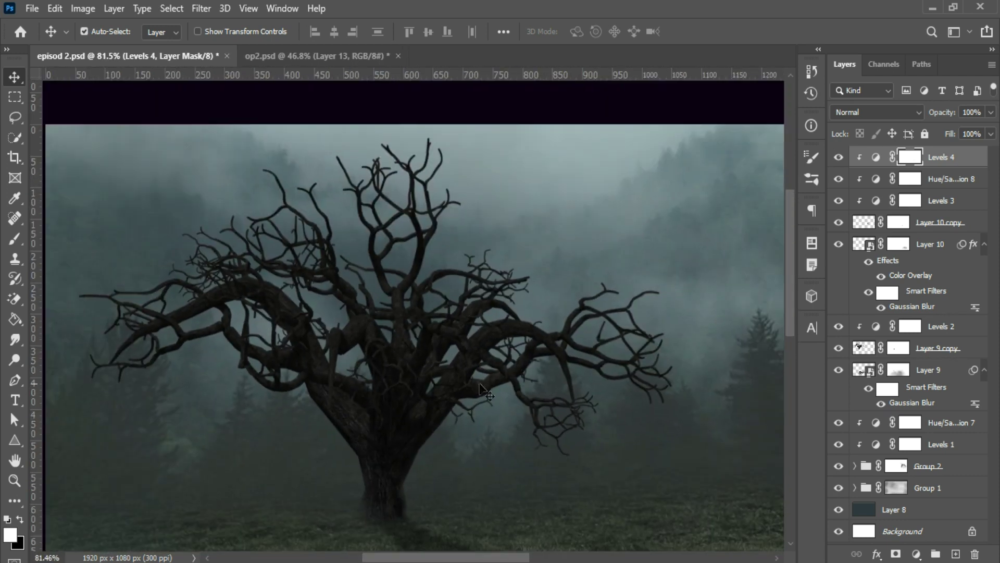
{"action": "left_click", "coordinate": [412, 381]}
{"action": "key", "text": "alt+bracketright"}
{"action": "left_click", "coordinate": [917, 554]}
{"action": "left_click", "coordinate": [901, 339]}
{"action": "left_click_drag", "start_coordinate": [912, 437], "coordinate": [802, 436]}
{"action": "scroll", "coordinate": [640, 415], "scroll_direction": "down", "scroll_amount": 1}
{"action": "left_click", "coordinate": [926, 258]}
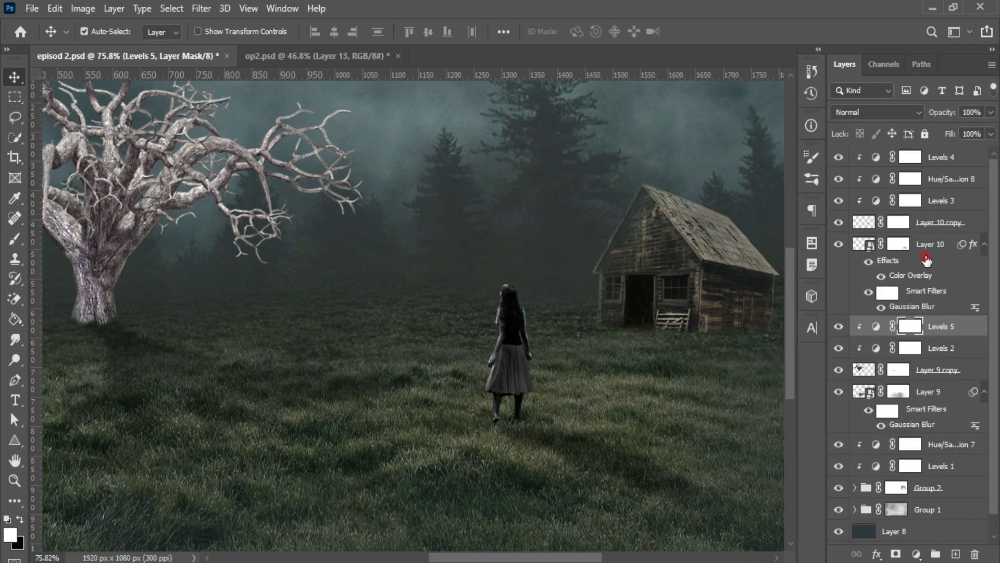
Invert the Levels mask and paint white over the left tree branches
{"action": "key", "text": "ctrl+i"}
{"action": "scroll", "coordinate": [298, 353], "scroll_direction": "down", "scroll_amount": 1}
{"action": "left_click_drag", "start_coordinate": [94, 204], "coordinate": [297, 354]}
{"action": "scroll", "coordinate": [298, 354], "scroll_direction": "up", "scroll_amount": 2}
{"action": "scroll", "coordinate": [297, 354], "scroll_direction": "down", "scroll_amount": 1}
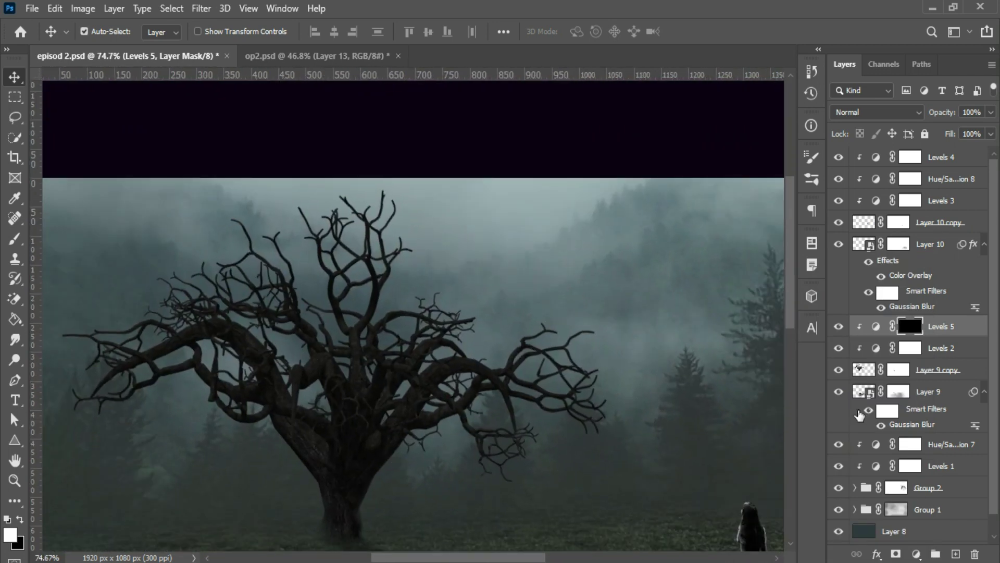
{"action": "key", "text": "b"}
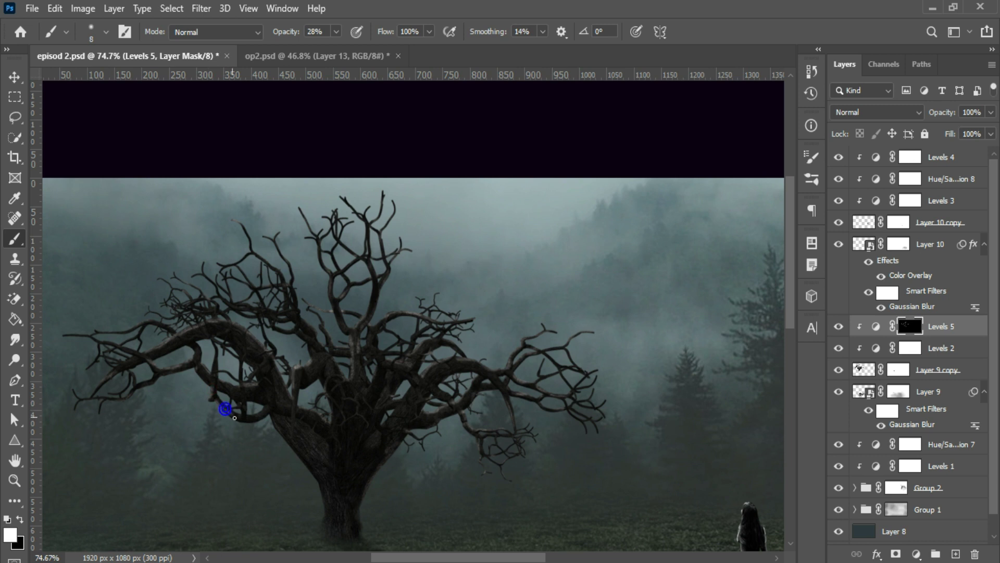
{"action": "left_click_drag", "start_coordinate": [265, 314], "coordinate": [343, 426]}
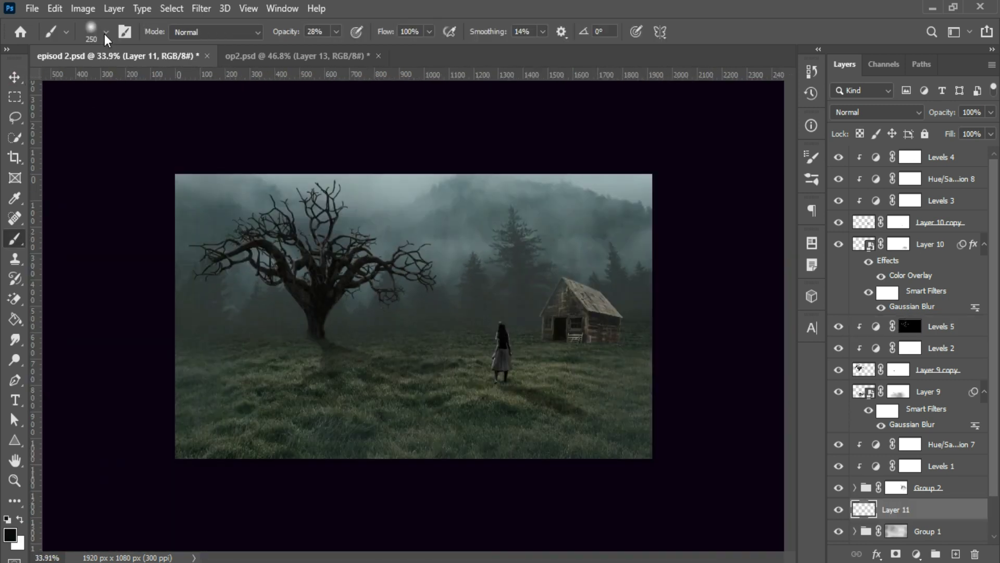
{"action": "left_click", "coordinate": [106, 32]}
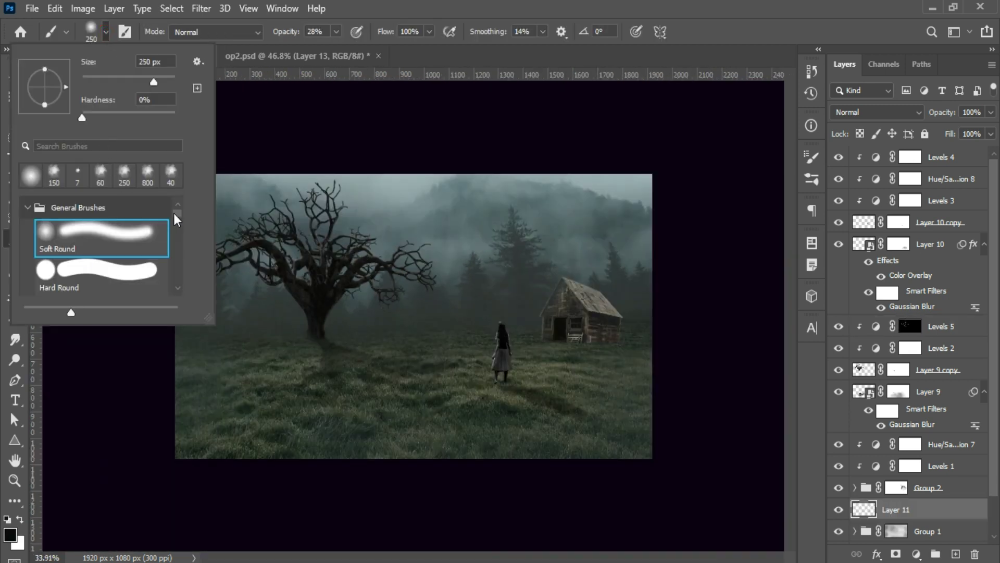
Paint faint fog at 19% with a Fog brush over the tree and upper-right sky
{"action": "left_click_drag", "start_coordinate": [174, 214], "coordinate": [176, 252]}
{"action": "scroll", "coordinate": [95, 245], "scroll_direction": "down", "scroll_amount": 2}
{"action": "left_click", "coordinate": [91, 218]}
{"action": "key", "text": "Return"}
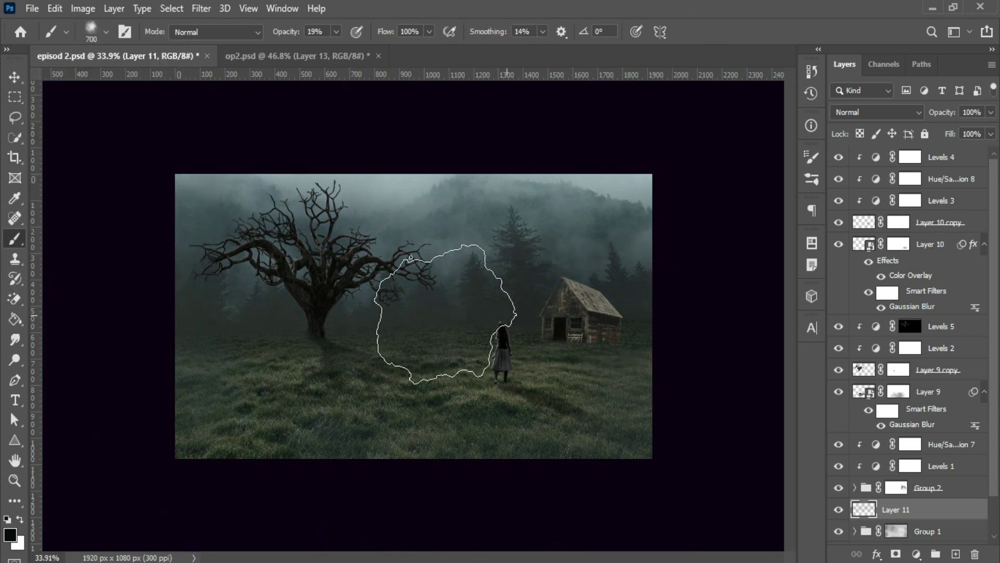
{"action": "left_click_drag", "start_coordinate": [191, 360], "coordinate": [406, 215]}
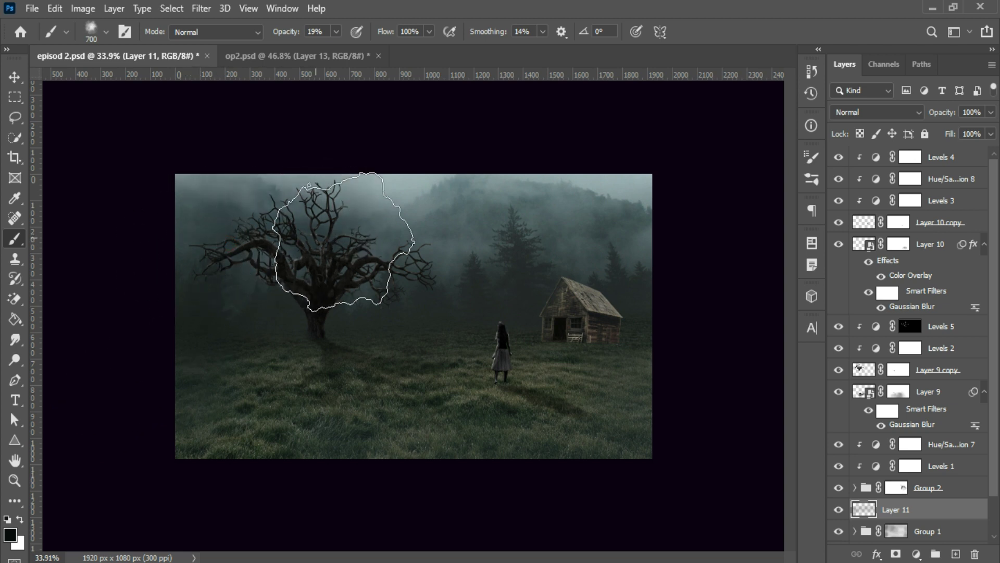
{"action": "left_click_drag", "start_coordinate": [344, 239], "coordinate": [656, 185]}
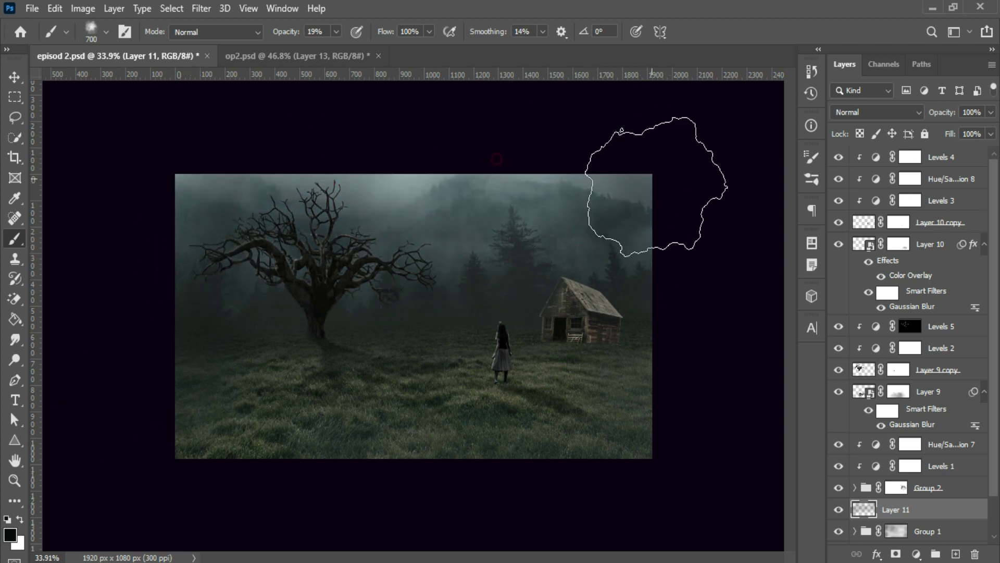
{"action": "key", "text": "v"}
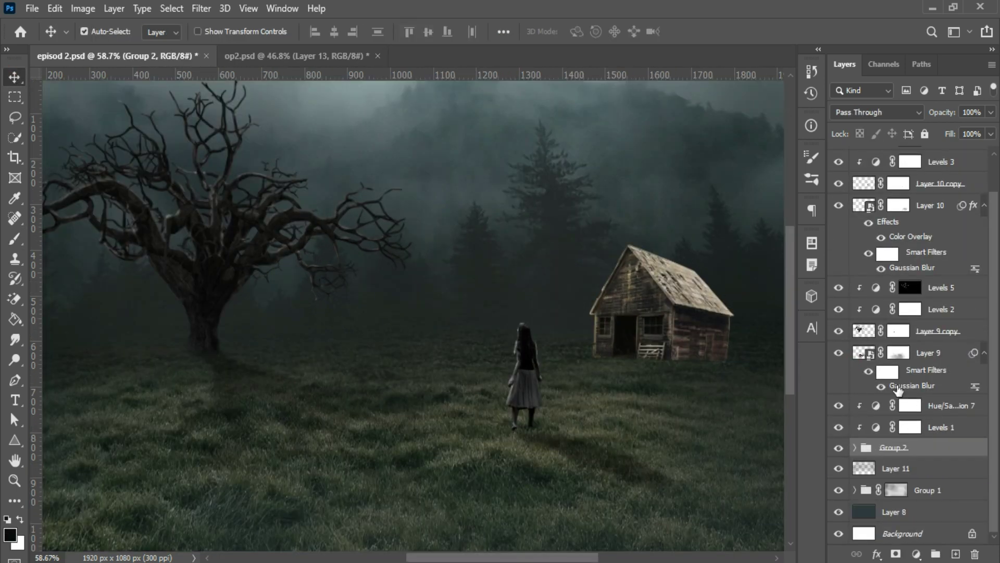
Add a Levels adjustment with output white 73 and invert its mask
{"action": "left_click", "coordinate": [917, 553]}
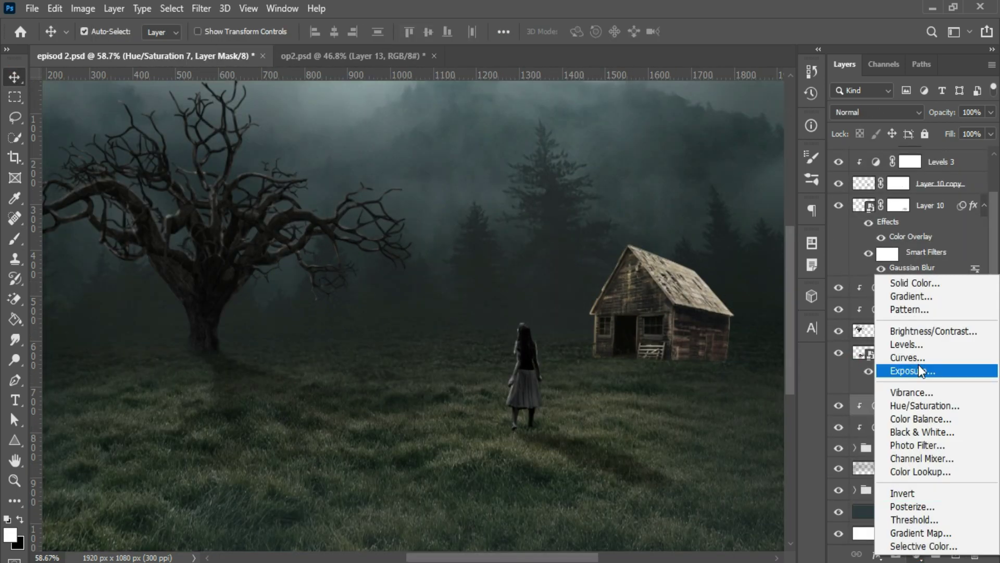
{"action": "left_click", "coordinate": [909, 344]}
{"action": "left_click_drag", "start_coordinate": [912, 482], "coordinate": [821, 485]}
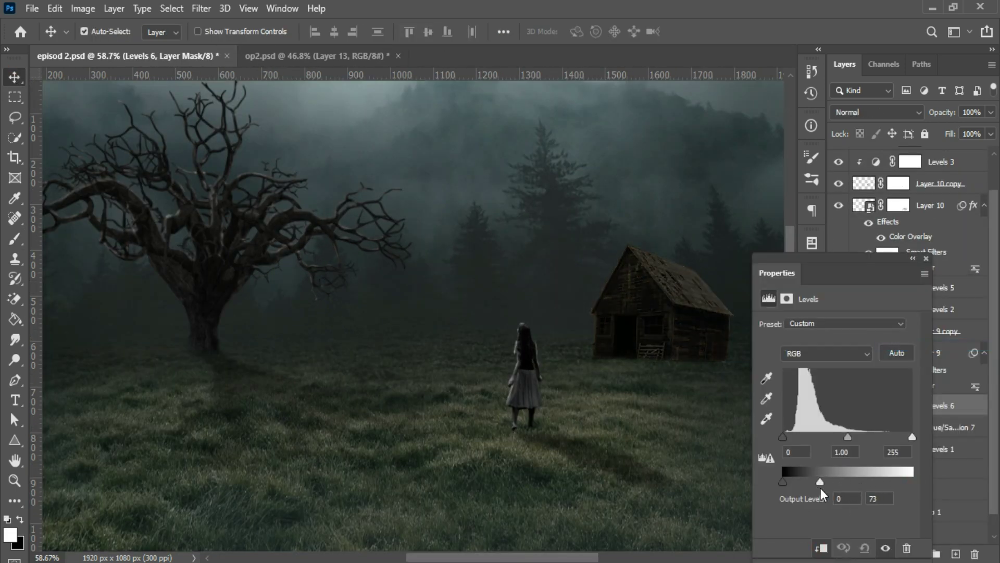
{"action": "left_click", "coordinate": [926, 258]}
{"action": "scroll", "coordinate": [674, 392], "scroll_direction": "down", "scroll_amount": 2}
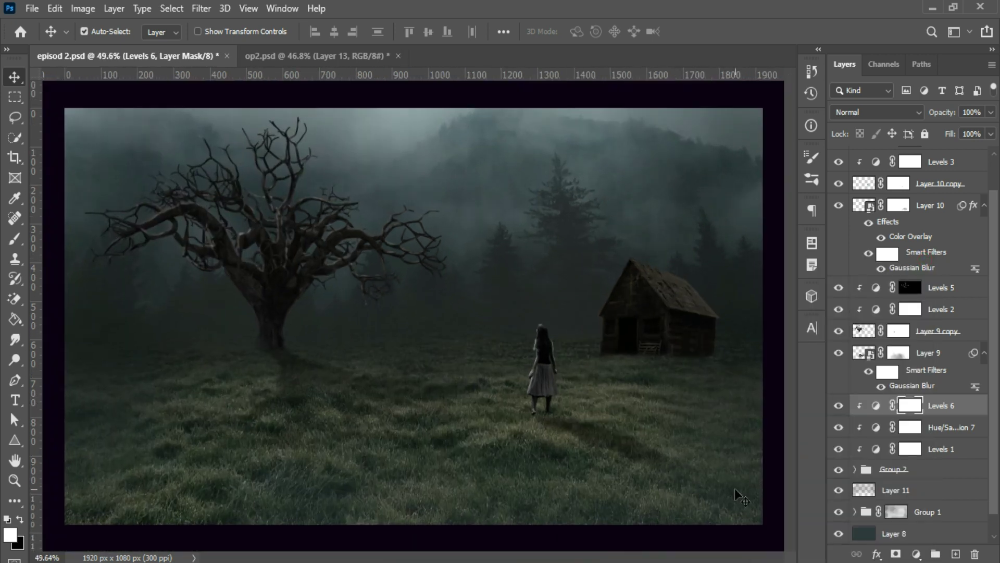
{"action": "key", "text": "ctrl+i"}
Paint the darkening onto the barn roof and walls with a small brush at about 61%
{"action": "key", "text": "b"}
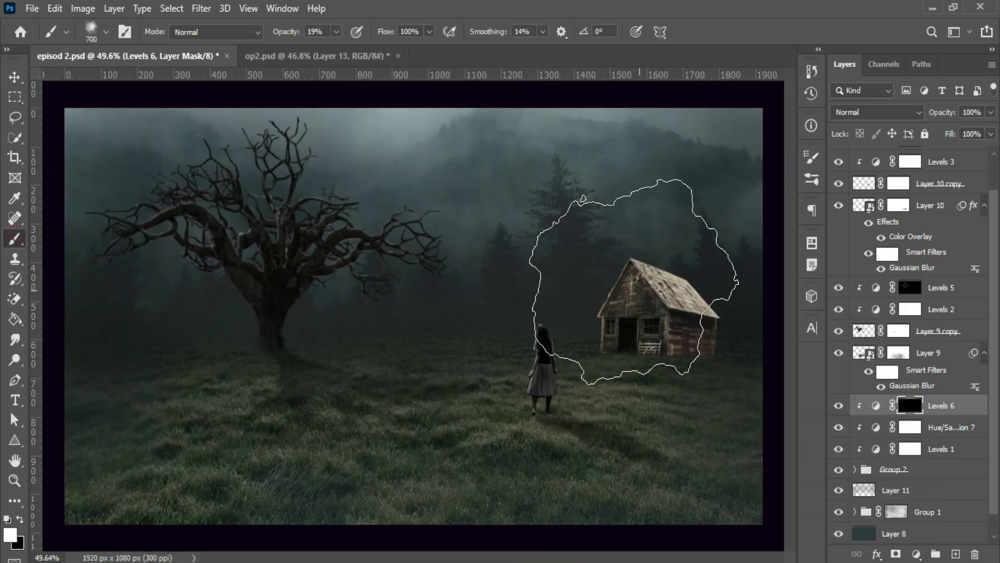
{"action": "key", "text": "bracketleft"}
{"action": "key", "text": "bracketleft"}
{"action": "key", "text": "bracketleft"}
{"action": "mouse_move", "coordinate": [667, 268]}
{"action": "left_mouse_down"}
{"action": "mouse_move", "coordinate": [688, 282]}
{"action": "mouse_move", "coordinate": [646, 264]}
{"action": "mouse_move", "coordinate": [677, 308]}
{"action": "mouse_move", "coordinate": [700, 292]}
{"action": "mouse_move", "coordinate": [716, 322]}
{"action": "left_mouse_up"}
{"action": "left_click", "coordinate": [336, 32]}
{"action": "left_click_drag", "start_coordinate": [336, 49], "coordinate": [366, 62]}
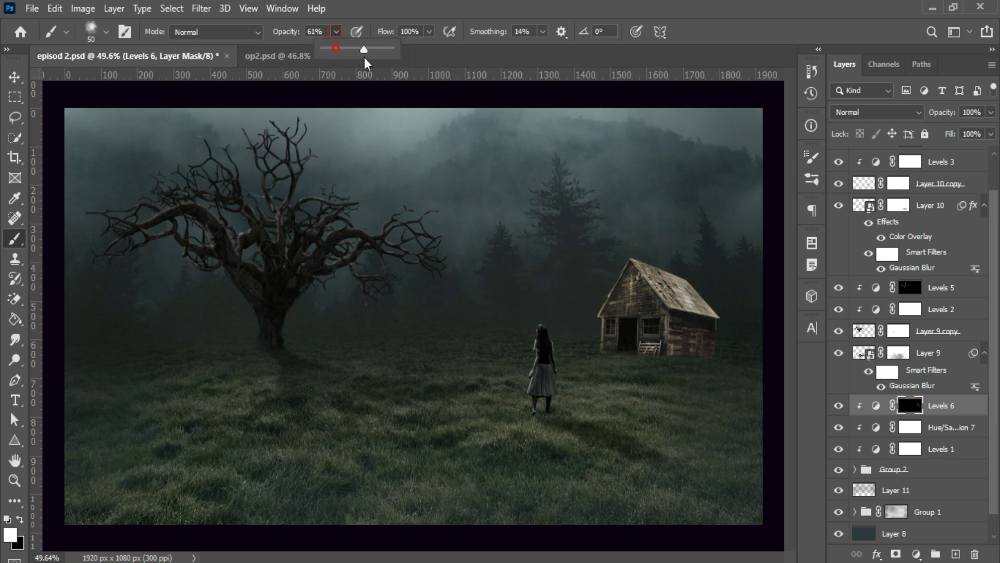
{"action": "mouse_move", "coordinate": [641, 261]}
{"action": "left_mouse_down"}
{"action": "mouse_move", "coordinate": [658, 261]}
{"action": "mouse_move", "coordinate": [692, 296]}
{"action": "left_mouse_up"}
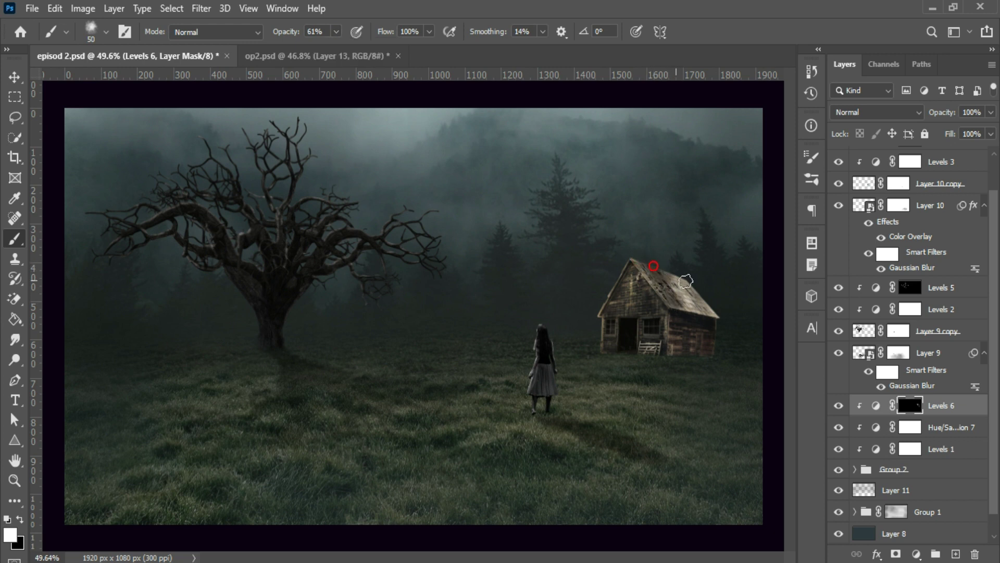
{"action": "left_click_drag", "start_coordinate": [644, 263], "coordinate": [672, 345]}
{"action": "left_click_drag", "start_coordinate": [719, 313], "coordinate": [712, 330]}
{"action": "left_click_drag", "start_coordinate": [643, 263], "coordinate": [660, 263]}
Dab lighter darkening around the barn and its front at 15% and 50% opacity
{"action": "left_click_drag", "start_coordinate": [692, 328], "coordinate": [712, 320]}
{"action": "left_click", "coordinate": [336, 31]}
{"action": "left_click", "coordinate": [306, 50]}
{"action": "mouse_move", "coordinate": [625, 280]}
{"action": "left_mouse_down"}
{"action": "mouse_move", "coordinate": [641, 320]}
{"action": "mouse_move", "coordinate": [616, 312]}
{"action": "left_mouse_up"}
{"action": "left_click", "coordinate": [633, 277]}
{"action": "left_click", "coordinate": [336, 31]}
{"action": "left_click", "coordinate": [375, 48]}
{"action": "left_click", "coordinate": [628, 268]}
{"action": "left_click_drag", "start_coordinate": [636, 273], "coordinate": [650, 300]}
{"action": "left_click", "coordinate": [622, 319]}
Set the brush opacity to 17% and return to the Move tool
{"action": "key", "text": "v"}
{"action": "key", "text": "b"}
{"action": "left_click", "coordinate": [599, 281]}
{"action": "left_click", "coordinate": [336, 31]}
{"action": "left_click_drag", "start_coordinate": [336, 49], "coordinate": [346, 49]}
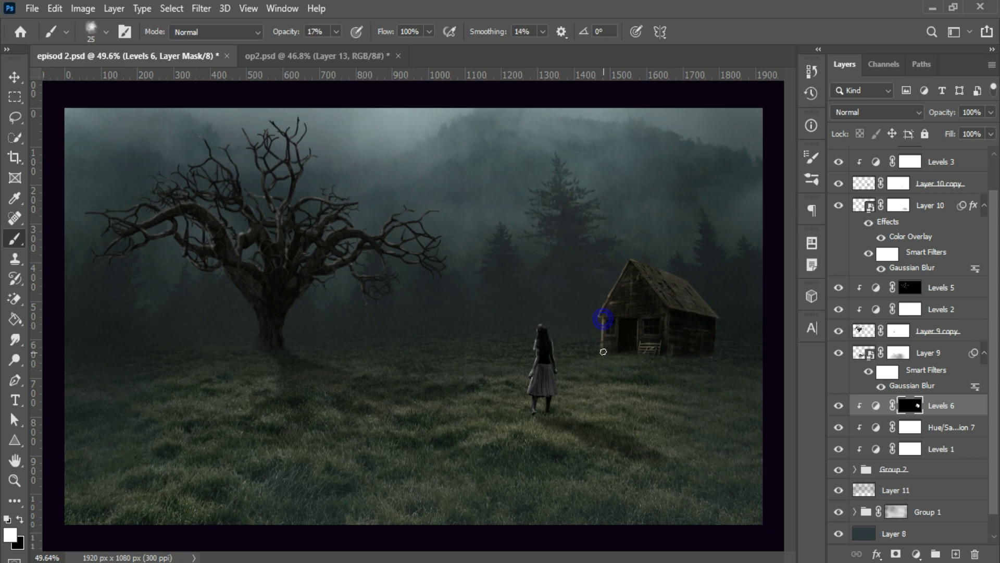
{"action": "key", "text": "v"}
{"action": "scroll", "coordinate": [603, 342], "scroll_direction": "down", "scroll_amount": 4}
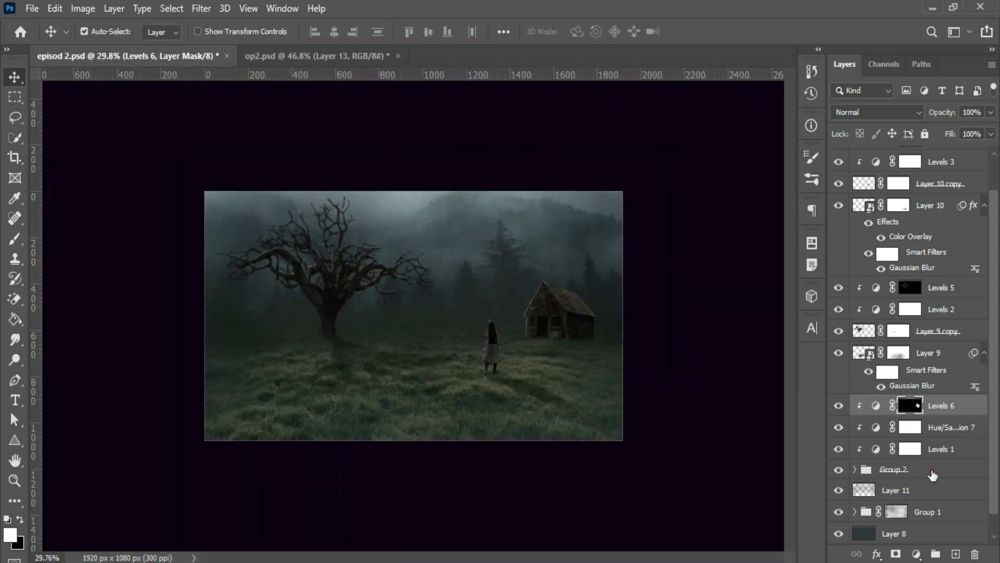
On a new layer, outline the barn's shadow with the Polygonal Lasso across the grass
{"action": "left_click", "coordinate": [932, 471]}
{"action": "right_click", "coordinate": [14, 117]}
{"action": "left_click", "coordinate": [63, 135]}
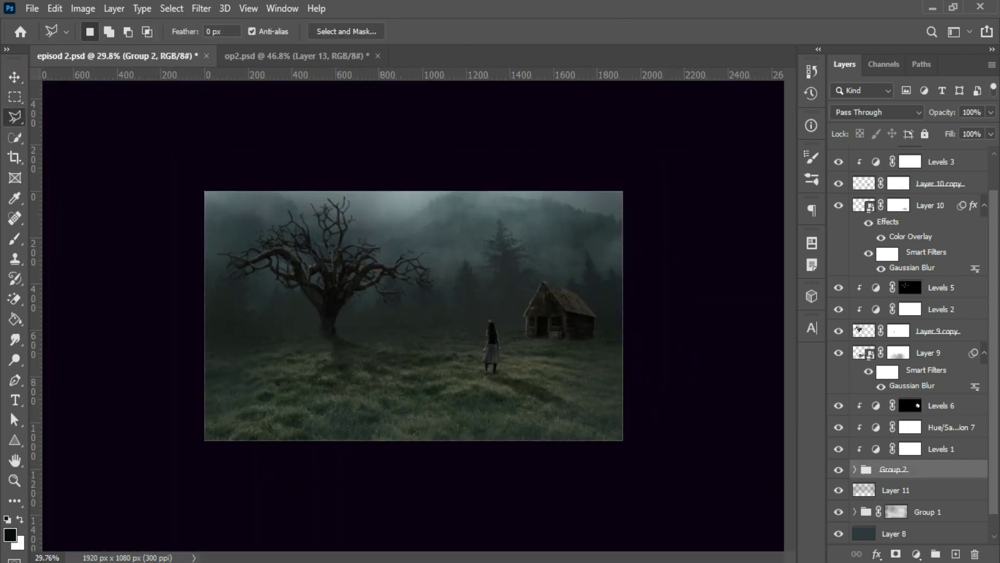
{"action": "left_click", "coordinate": [951, 491]}
{"action": "left_click", "coordinate": [955, 553]}
{"action": "left_click", "coordinate": [524, 338]}
{"action": "left_click", "coordinate": [557, 339]}
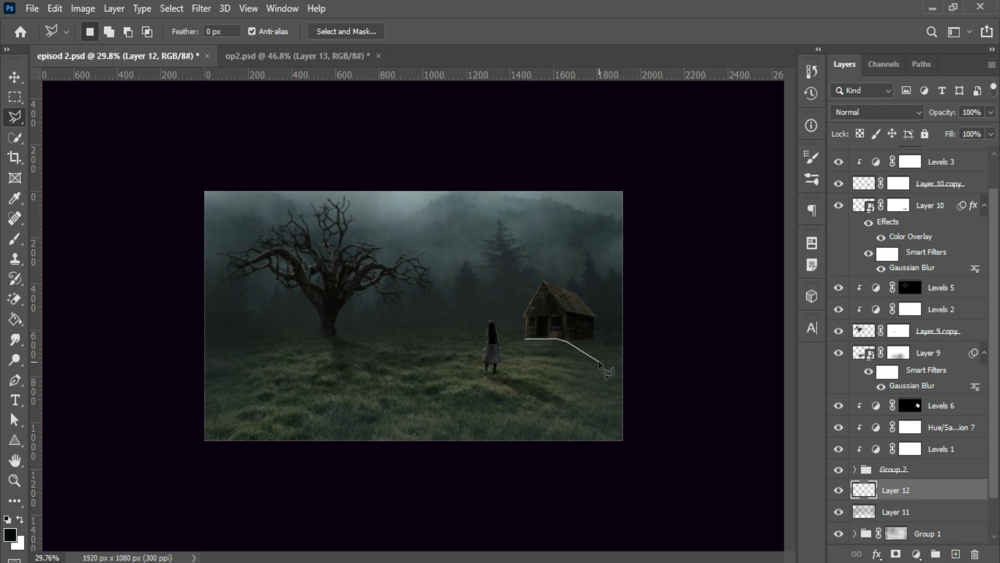
{"action": "left_click", "coordinate": [582, 356]}
{"action": "left_click", "coordinate": [612, 364]}
{"action": "left_click", "coordinate": [568, 335]}
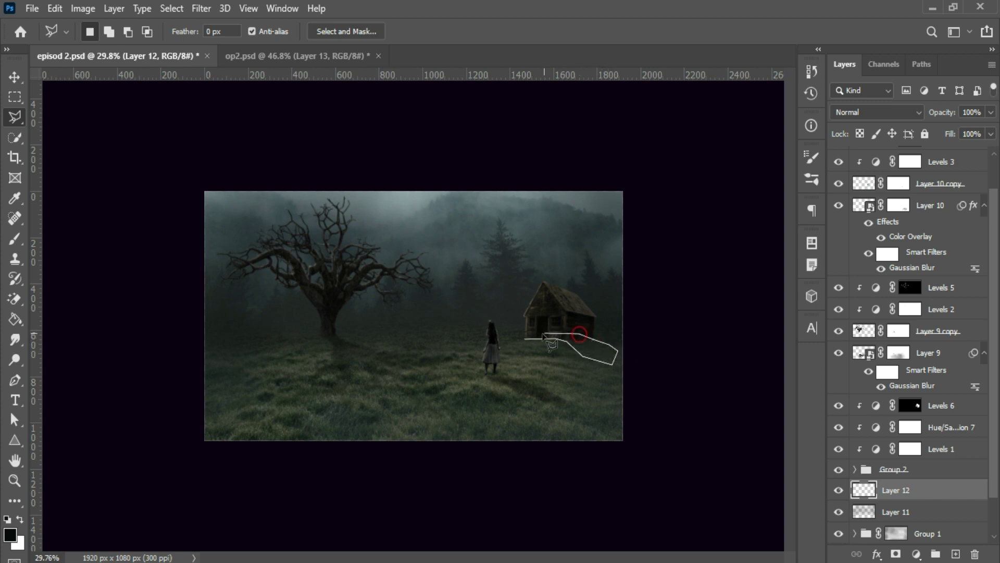
{"action": "left_click", "coordinate": [525, 338]}
Fill the shadow shape with black, deselect, and blend the layer in Multiply mode
{"action": "left_click", "coordinate": [14, 319]}
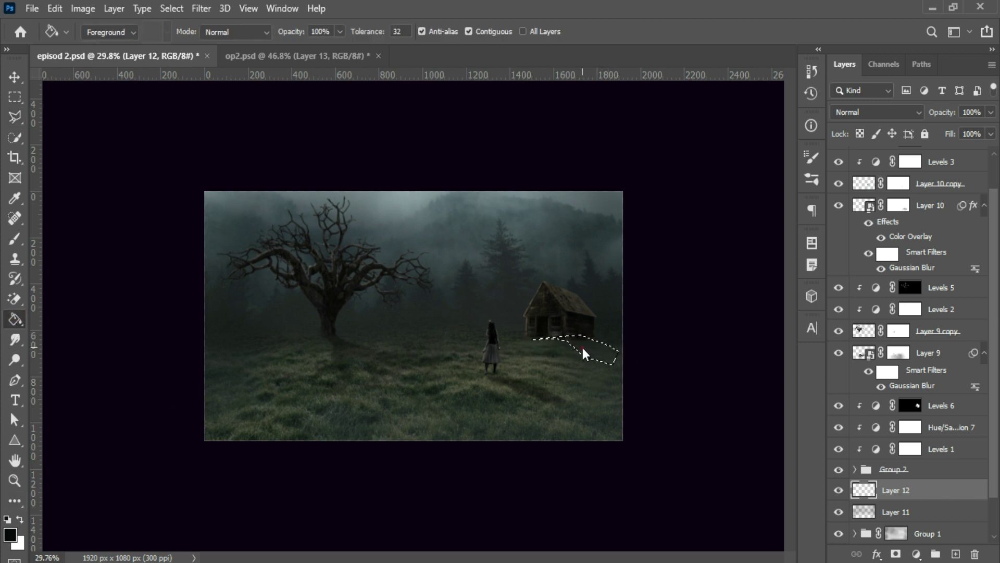
{"action": "left_click", "coordinate": [583, 350]}
{"action": "left_click", "coordinate": [15, 78]}
{"action": "key", "text": "ctrl+d"}
{"action": "left_click", "coordinate": [875, 112]}
{"action": "left_click", "coordinate": [851, 170]}
{"action": "left_click", "coordinate": [686, 310]}
Soften the shadow's far end and barn-side edge with black brush strokes
{"action": "scroll", "coordinate": [668, 355], "scroll_direction": "up", "scroll_amount": 3}
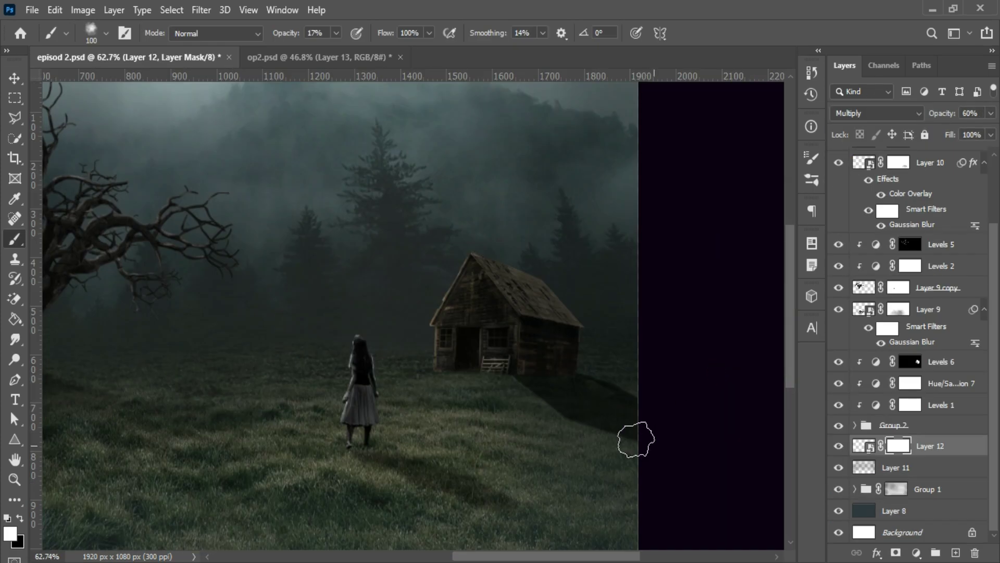
{"action": "key", "text": "x"}
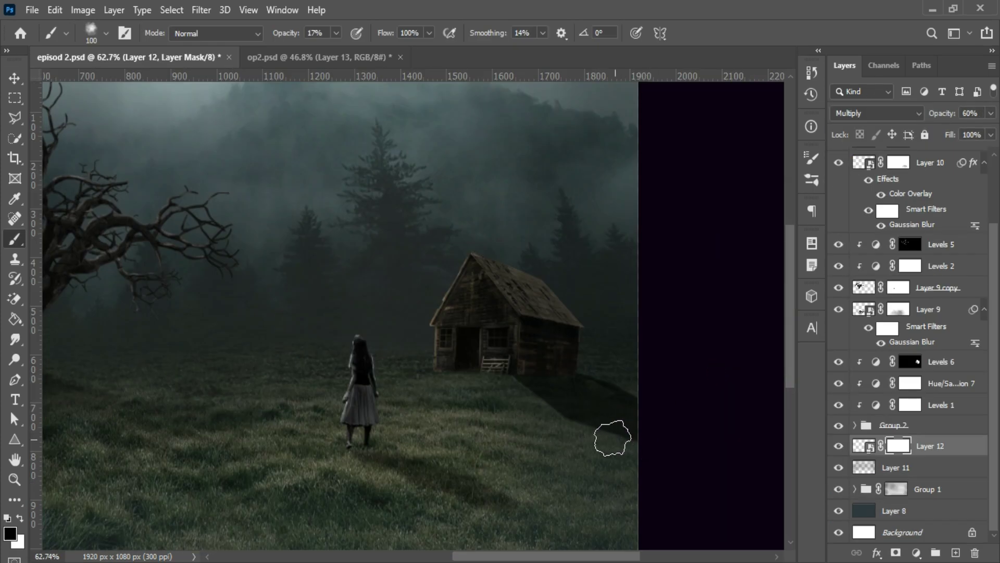
{"action": "left_click_drag", "start_coordinate": [557, 427], "coordinate": [495, 380]}
{"action": "mouse_move", "coordinate": [577, 433]}
{"action": "left_mouse_down"}
{"action": "mouse_move", "coordinate": [630, 452]}
{"action": "mouse_move", "coordinate": [560, 392]}
{"action": "left_mouse_up"}
{"action": "key", "text": "v"}
Dismiss an accidental transform and select Layer 4's mask with the brush, colours swapped
{"action": "scroll", "coordinate": [560, 392], "scroll_direction": "down", "scroll_amount": 3}
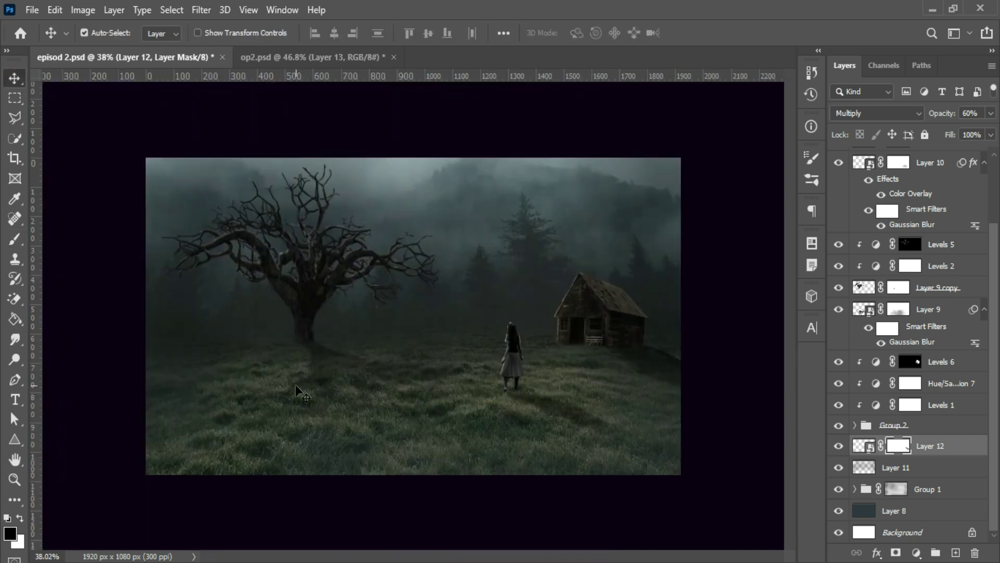
{"action": "key", "text": "ctrl+t"}
{"action": "scroll", "coordinate": [623, 356], "scroll_direction": "up", "scroll_amount": 2}
{"action": "key", "text": "Escape"}
{"action": "scroll", "coordinate": [585, 384], "scroll_direction": "down", "scroll_amount": 1}
{"action": "scroll", "coordinate": [584, 384], "scroll_direction": "up", "scroll_amount": 3}
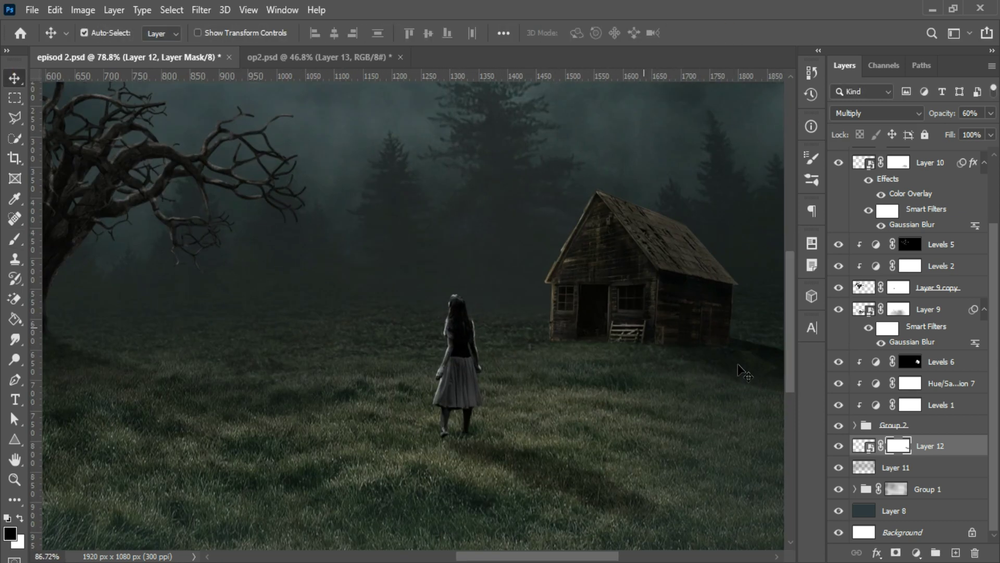
{"action": "scroll", "coordinate": [584, 384], "scroll_direction": "up", "scroll_amount": 2}
{"action": "key", "text": "b"}
{"action": "scroll", "coordinate": [687, 361], "scroll_direction": "down", "scroll_amount": 3}
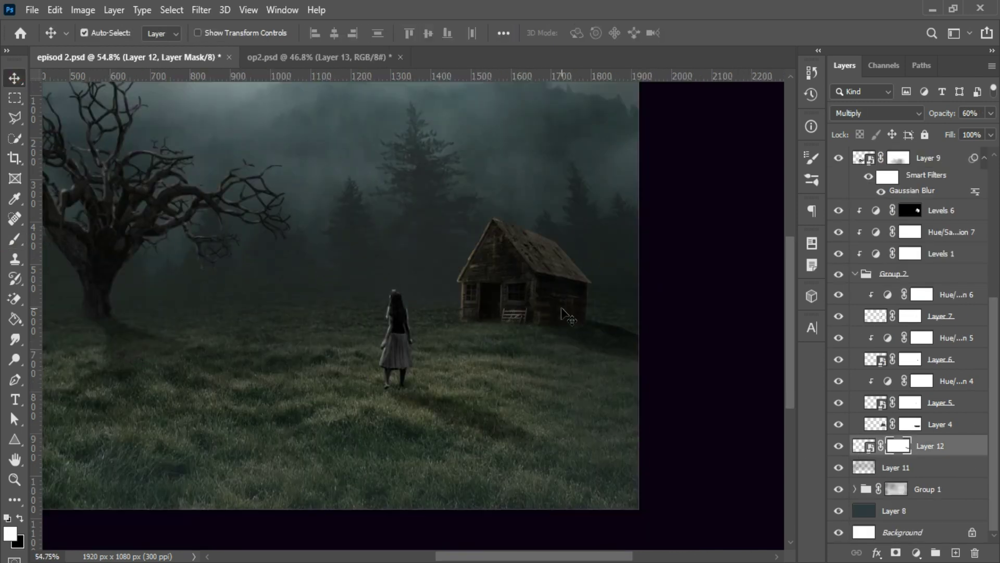
{"action": "scroll", "coordinate": [677, 365], "scroll_direction": "up", "scroll_amount": 4}
{"action": "left_click", "coordinate": [665, 370], "text": "ctrl"}
{"action": "key", "text": "x"}
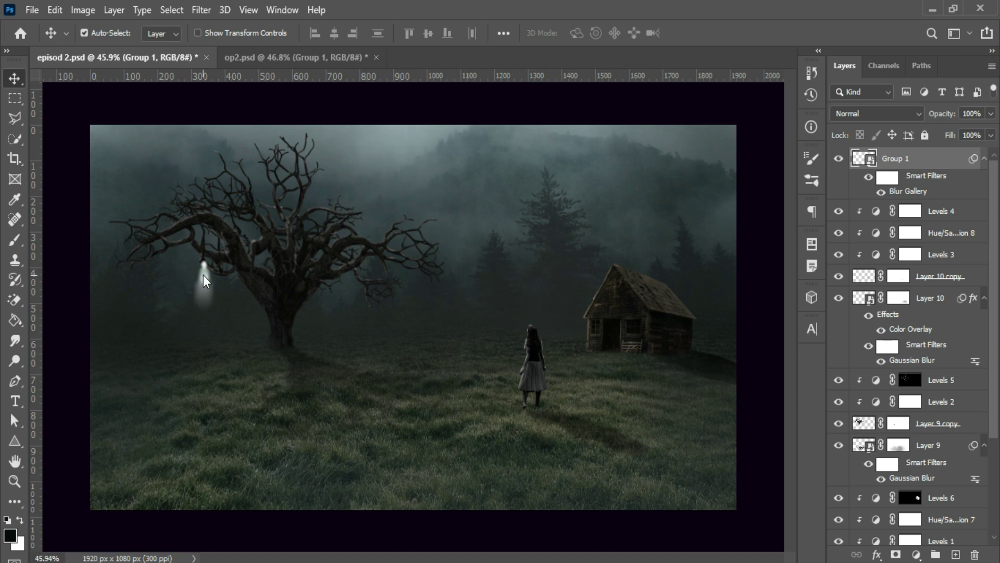
Nudge the glowing ghost slightly left and apply the blur to it
{"action": "left_click_drag", "start_coordinate": [203, 268], "coordinate": [197, 268]}
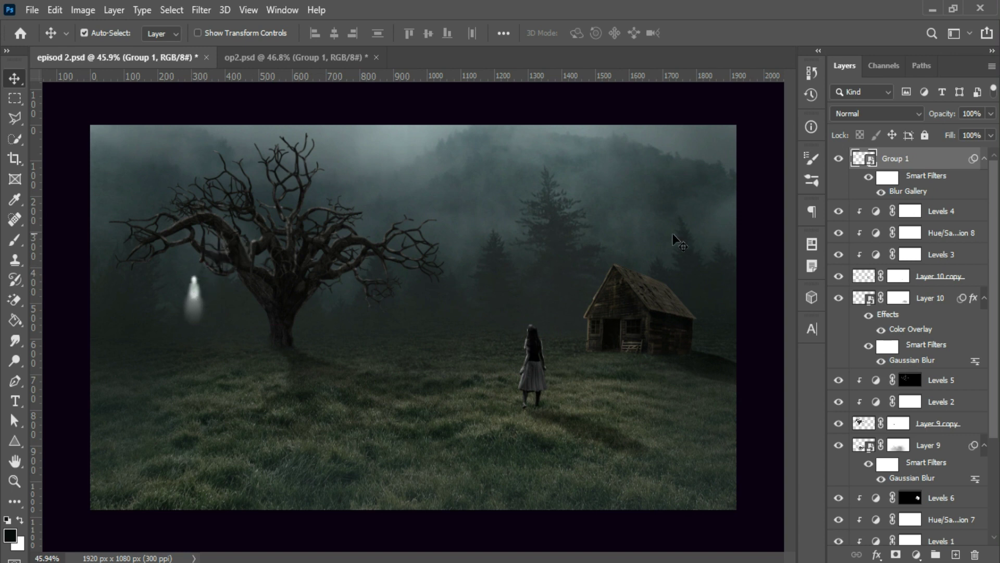
{"action": "scroll", "coordinate": [182, 302], "scroll_direction": "up", "scroll_amount": 2}
{"action": "key", "text": "ctrl+t"}
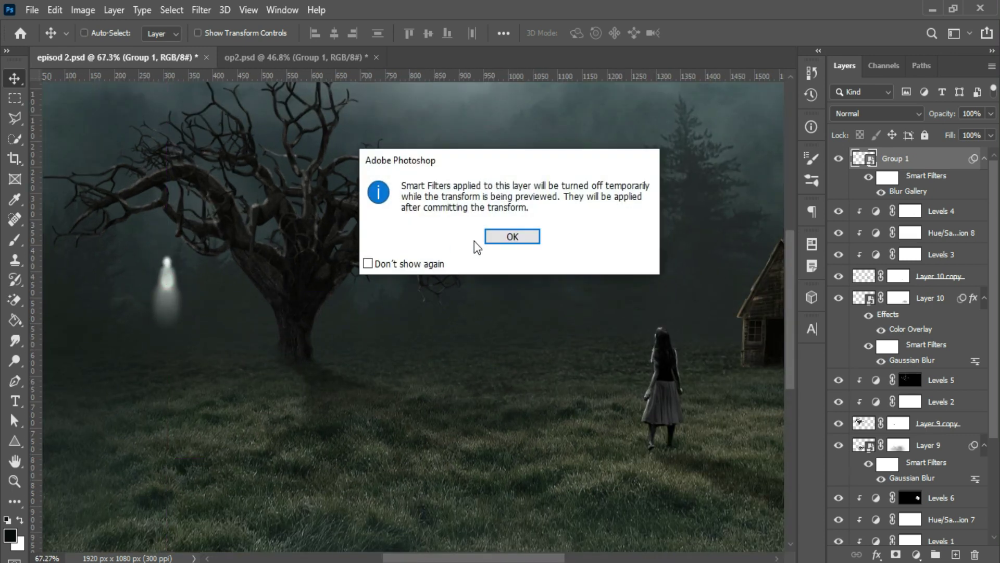
{"action": "left_click", "coordinate": [509, 237]}
{"action": "key", "text": "Return"}
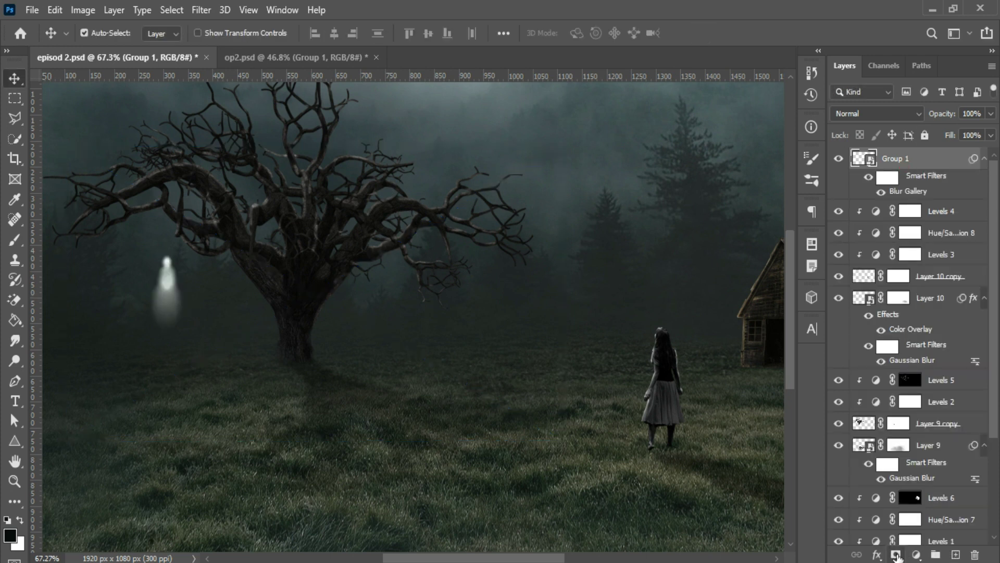
Mask the ghost group, brush on the mask, and place a ghost copy further right
{"action": "left_click", "coordinate": [896, 554]}
{"action": "key", "text": "b"}
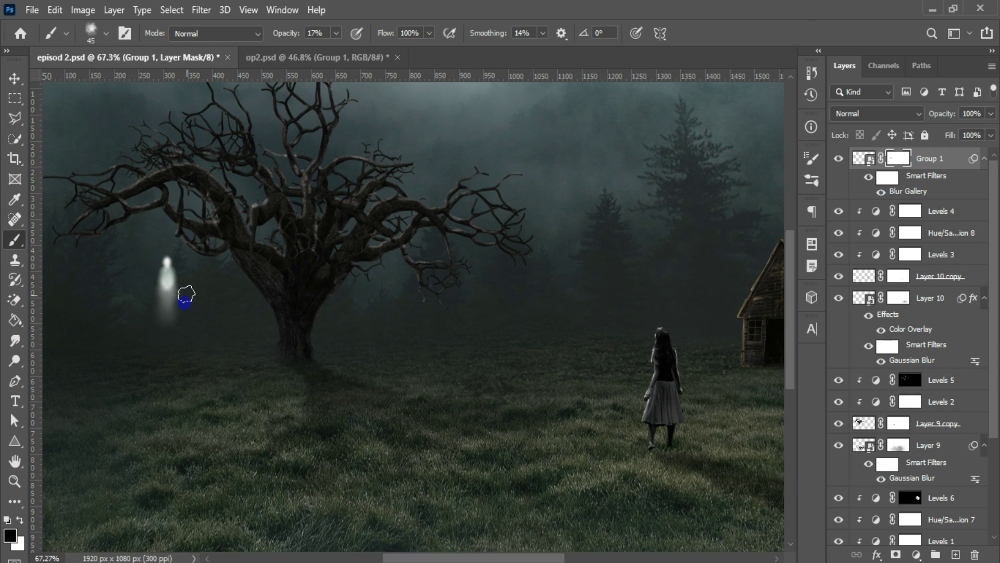
{"action": "key", "text": "v"}
{"action": "mouse_move", "coordinate": [168, 280]}
{"action": "left_mouse_down"}
{"action": "mouse_move", "coordinate": [216, 296]}
{"action": "mouse_move", "coordinate": [337, 294]}
{"action": "left_mouse_up"}
{"action": "scroll", "coordinate": [156, 261], "scroll_direction": "down", "scroll_amount": 1}
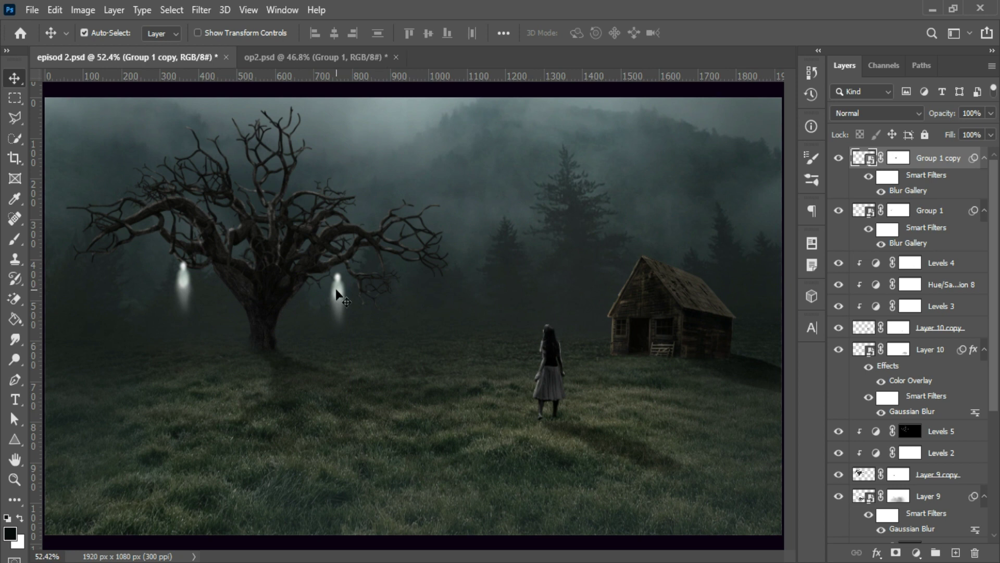
Duplicate the ghost under a right branch, at the far left, among the branches, and by the trunk
{"action": "key", "text": "ctrl+j"}
{"action": "left_click_drag", "start_coordinate": [339, 296], "coordinate": [412, 288]}
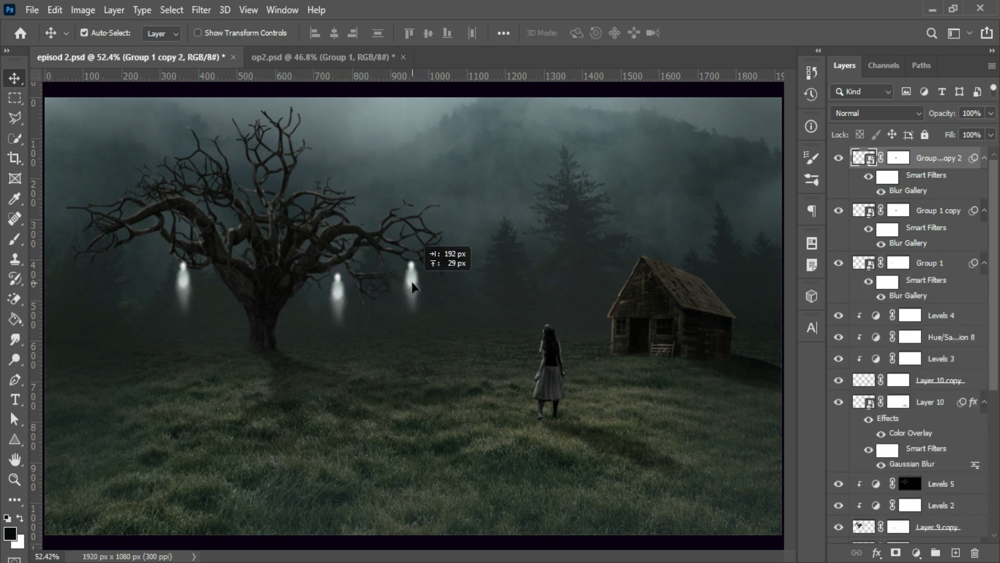
{"action": "key", "text": "ctrl+j"}
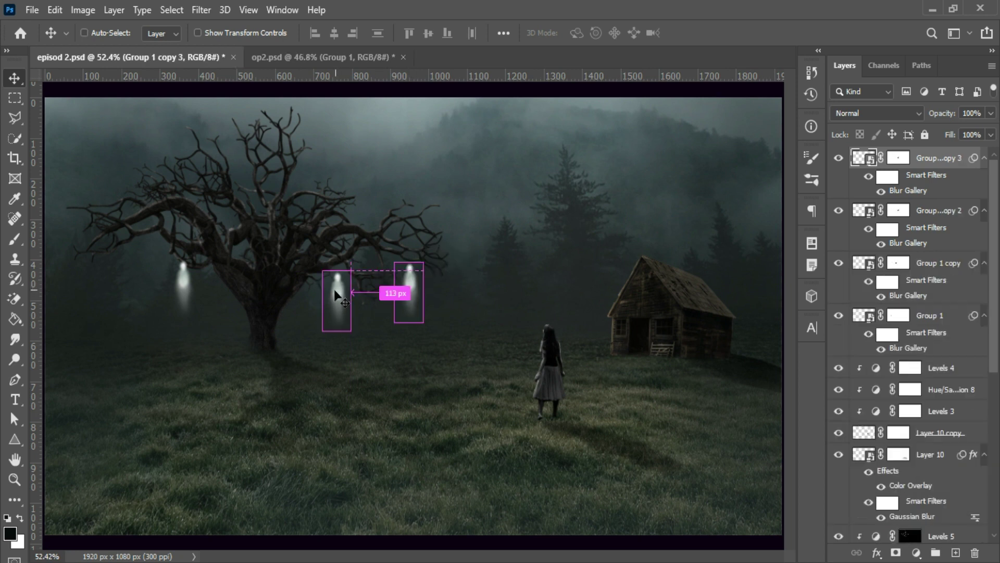
{"action": "left_click_drag", "start_coordinate": [339, 294], "coordinate": [129, 268]}
{"action": "left_click", "coordinate": [355, 311]}
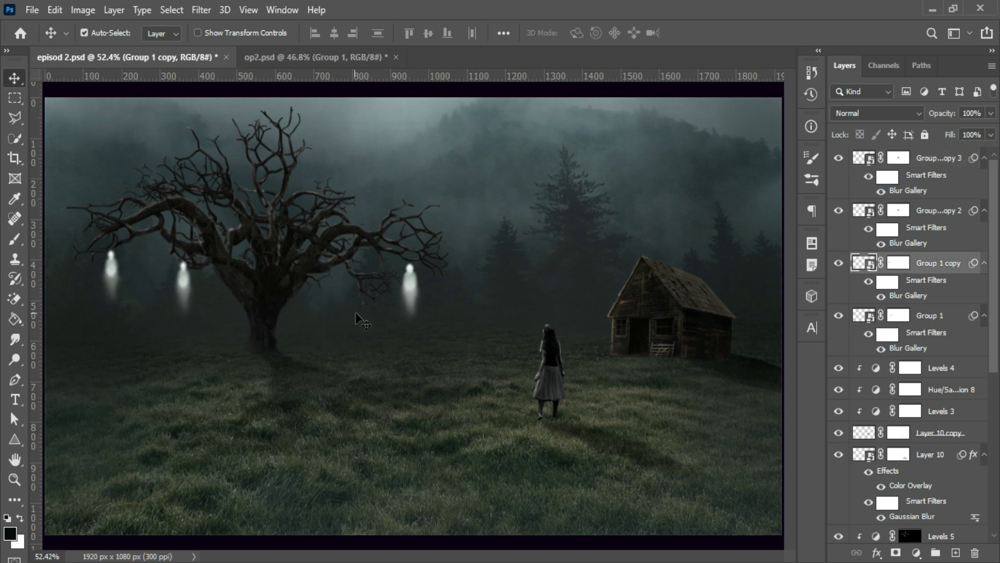
{"action": "key", "text": "ctrl+j"}
{"action": "mouse_move", "coordinate": [109, 277]}
{"action": "left_mouse_down"}
{"action": "mouse_move", "coordinate": [336, 298]}
{"action": "mouse_move", "coordinate": [267, 322]}
{"action": "mouse_move", "coordinate": [273, 332]}
{"action": "left_mouse_up"}
{"action": "key", "text": "ctrl+j"}
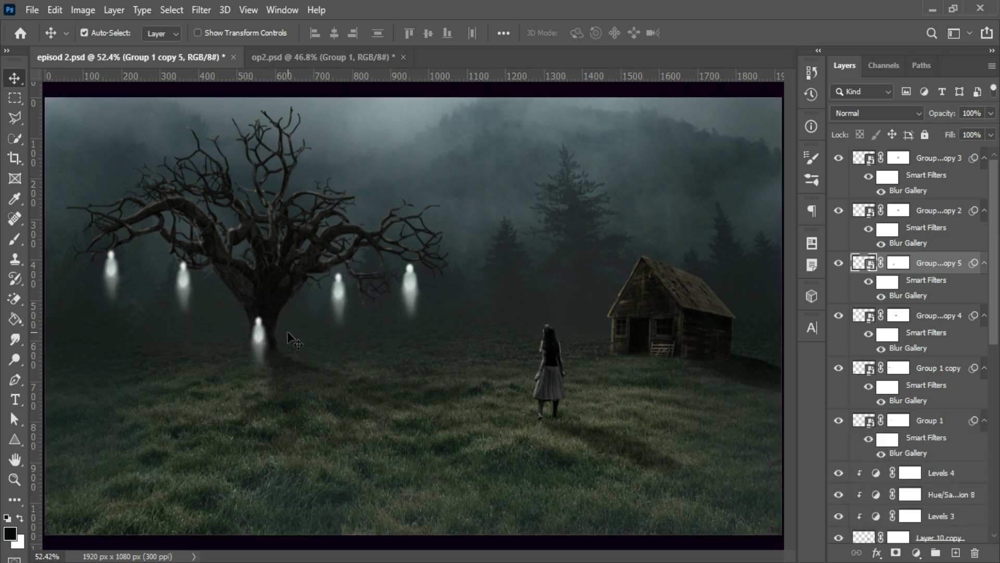
Shrink the leftmost ghost and shift it slightly left
{"action": "left_click", "coordinate": [111, 267]}
{"action": "key", "text": "ctrl+t"}
{"action": "left_click_drag", "start_coordinate": [420, 393], "coordinate": [374, 365]}
{"action": "left_click", "coordinate": [729, 35]}
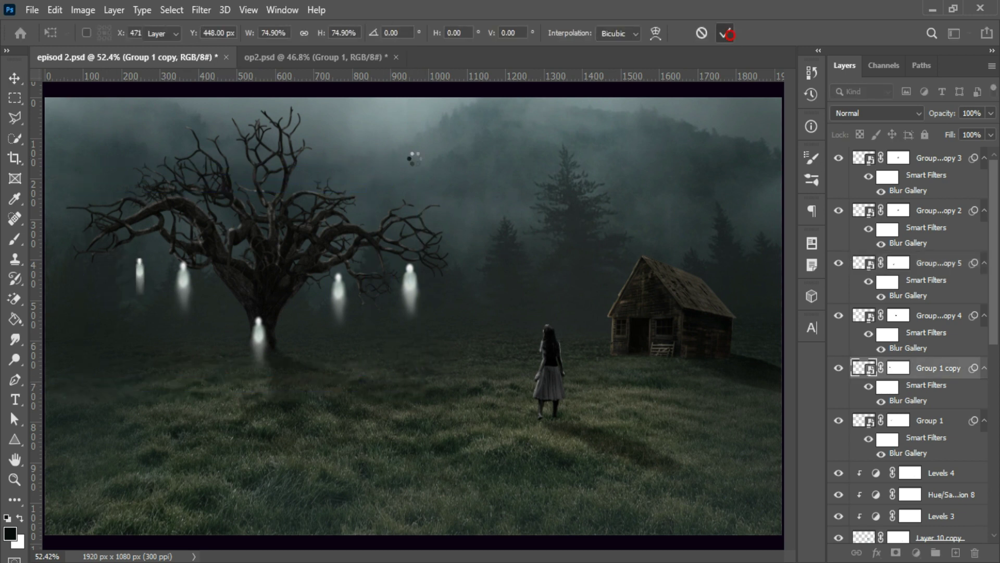
{"action": "left_click_drag", "start_coordinate": [143, 267], "coordinate": [127, 267]}
Enlarge the ghost by the trunk, move it right, and shrink the middle ghost slightly
{"action": "left_click", "coordinate": [258, 334]}
{"action": "key", "text": "ctrl+t"}
{"action": "left_click_drag", "start_coordinate": [564, 230], "coordinate": [609, 201]}
{"action": "left_click", "coordinate": [725, 32]}
{"action": "left_click_drag", "start_coordinate": [243, 330], "coordinate": [259, 328]}
{"action": "key", "text": "ctrl+t"}
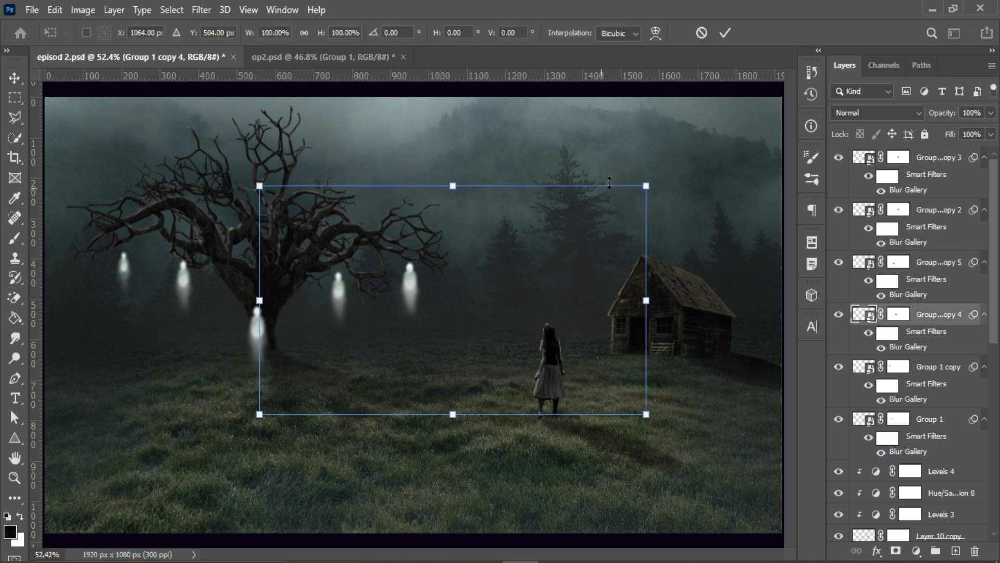
{"action": "left_click_drag", "start_coordinate": [646, 186], "coordinate": [611, 205]}
{"action": "left_click_drag", "start_coordinate": [384, 279], "coordinate": [366, 274]}
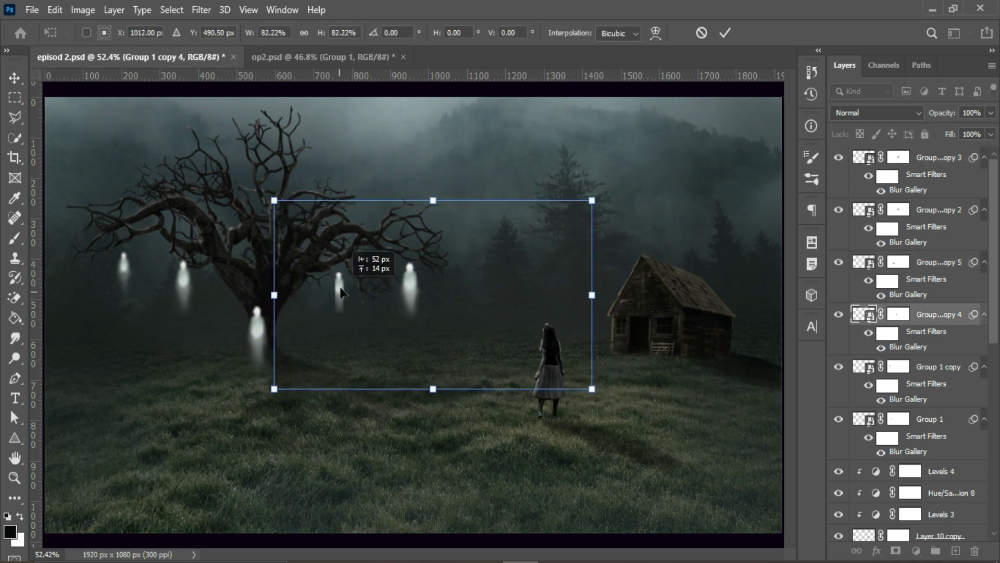
{"action": "left_click", "coordinate": [726, 32]}
On a new layer below the ghosts, draw a thin vertical rectangle above the leftmost ghost
{"action": "scroll", "coordinate": [279, 337], "scroll_direction": "up", "scroll_amount": 2}
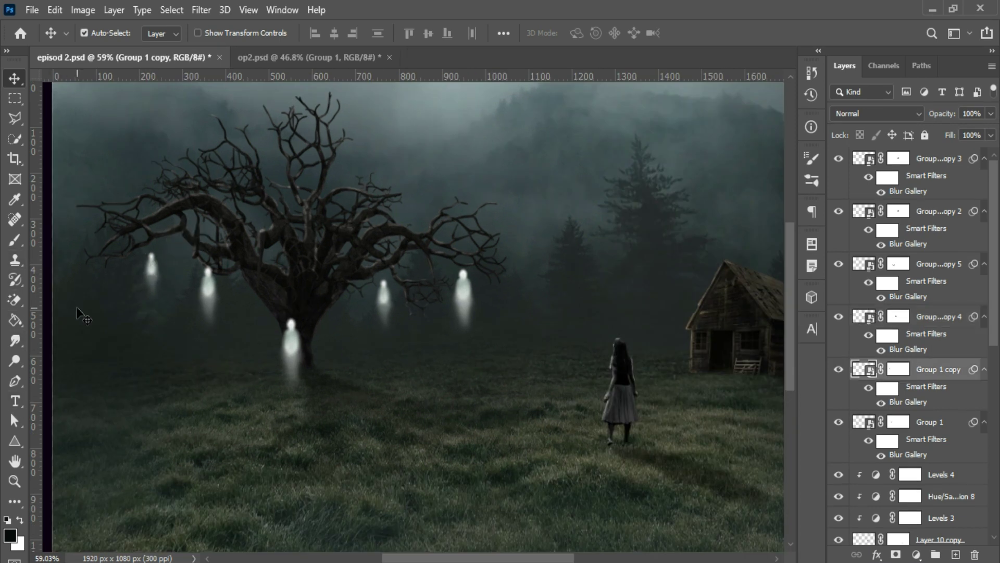
{"action": "left_click", "coordinate": [930, 422]}
{"action": "left_click", "coordinate": [955, 554], "text": "ctrl"}
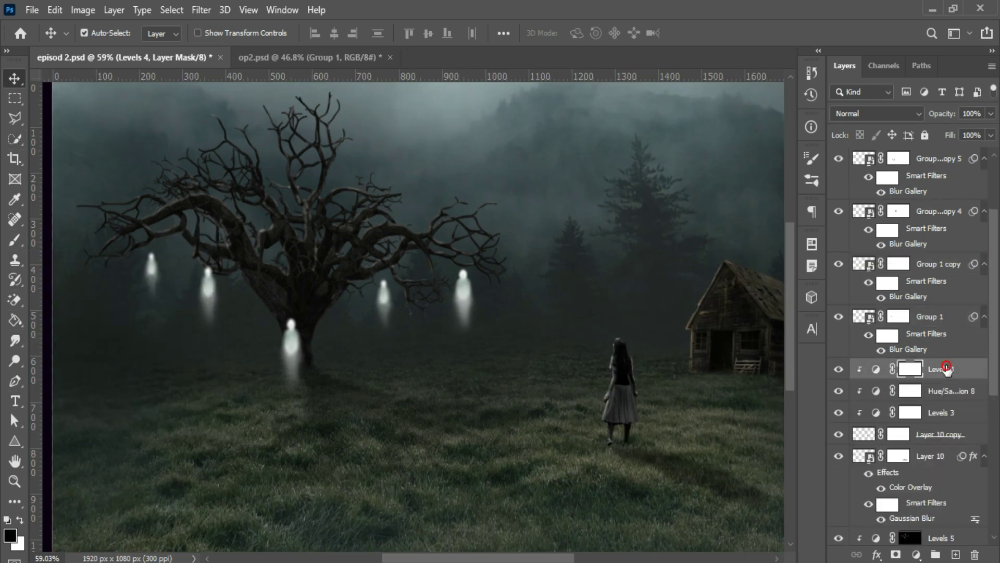
{"action": "right_click", "coordinate": [15, 441]}
{"action": "left_click", "coordinate": [57, 441]}
{"action": "left_click_drag", "start_coordinate": [150, 243], "coordinate": [151, 272]}
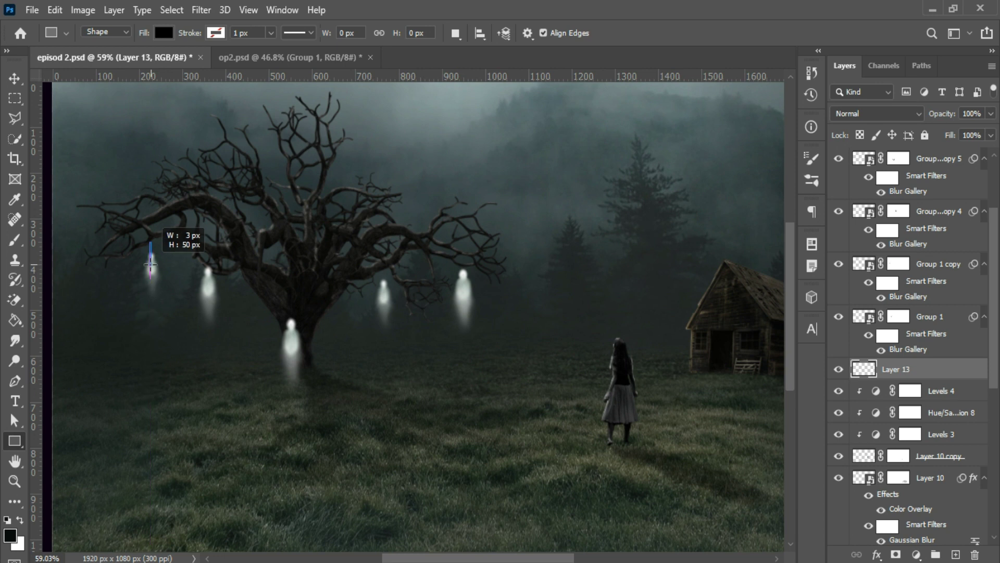
Set the line's width to 2 px and give it a pale grey fill
{"action": "key", "text": "v"}
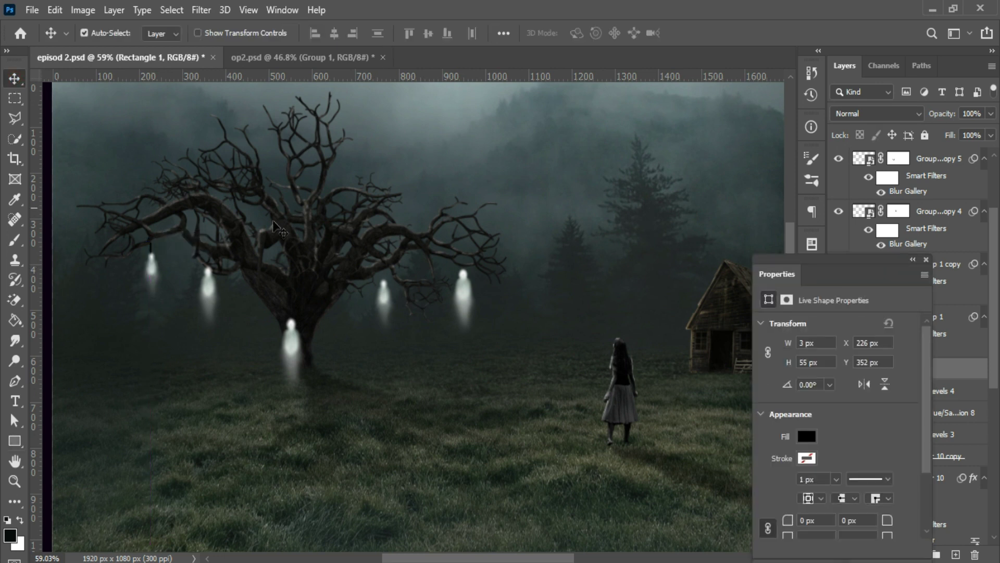
{"action": "scroll", "coordinate": [151, 245], "scroll_direction": "up", "scroll_amount": 5}
{"action": "left_click", "coordinate": [132, 227]}
{"action": "double_click", "coordinate": [802, 342]}
{"action": "type", "text": "2"}
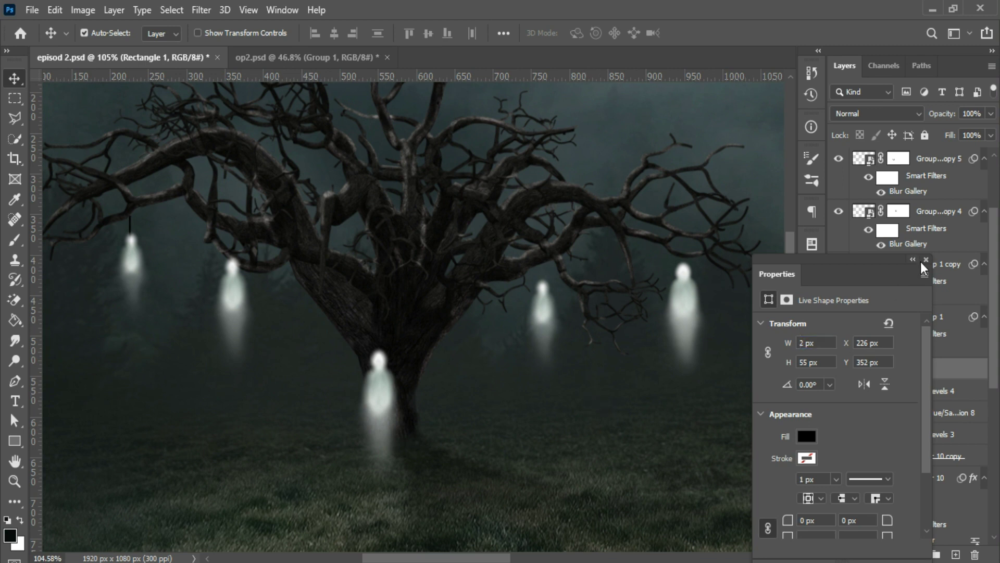
{"action": "left_click", "coordinate": [806, 458]}
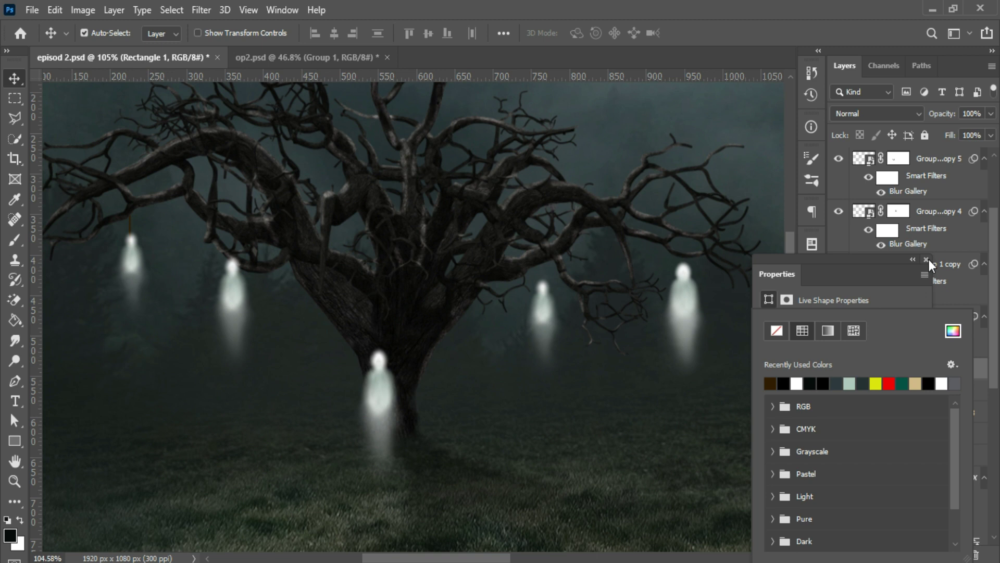
{"action": "left_click", "coordinate": [837, 385]}
{"action": "left_click", "coordinate": [953, 330]}
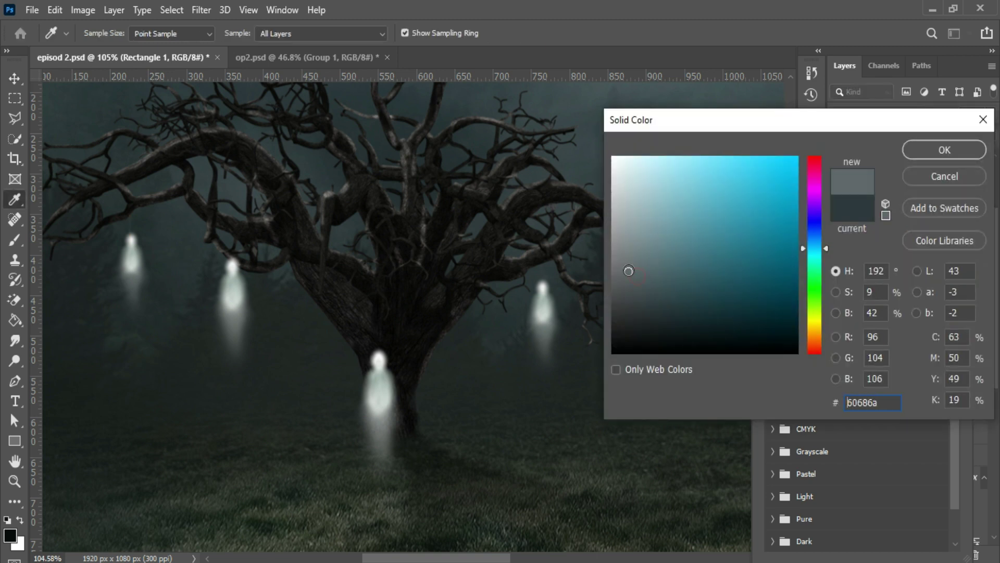
{"action": "key", "text": "Return"}
Group the ghost with its line, then copy the line above the second ghost
{"action": "key", "text": "v"}
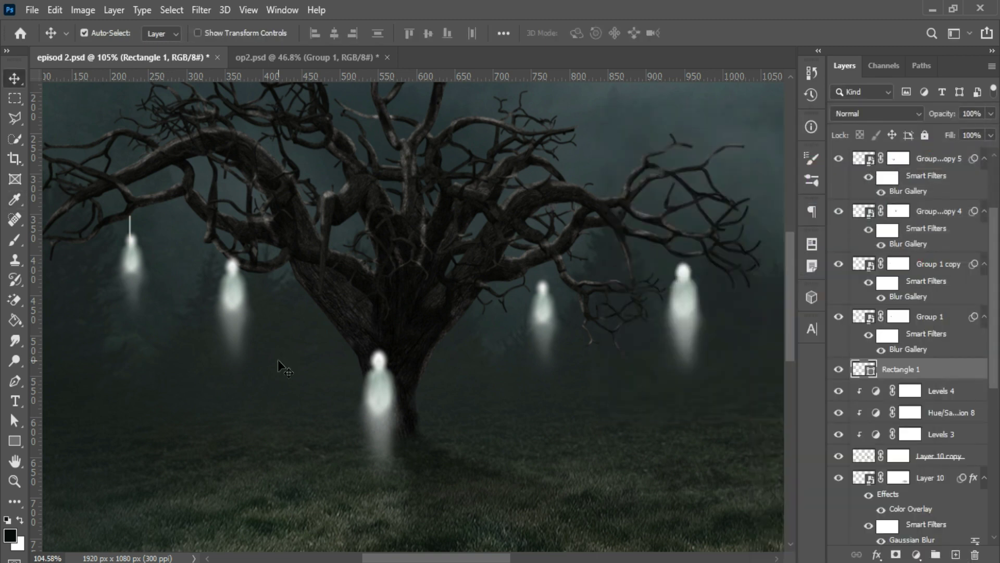
{"action": "key", "text": "ctrl+g"}
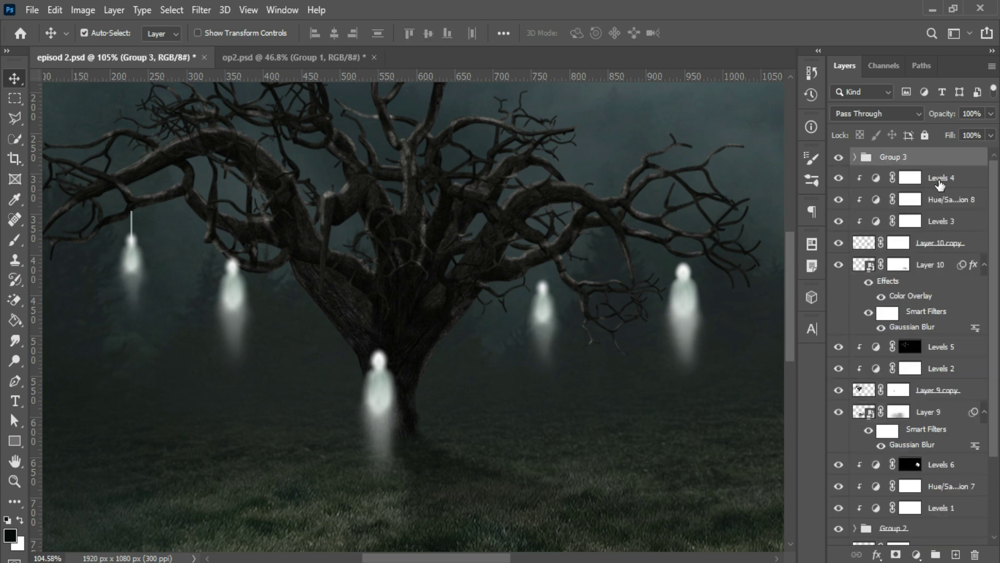
{"action": "left_click", "coordinate": [939, 185]}
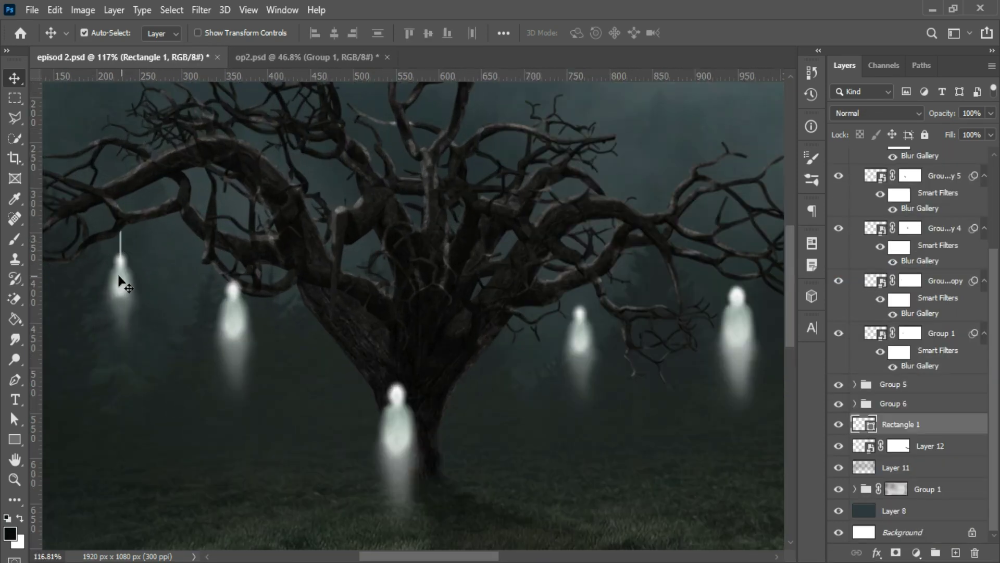
{"action": "key", "text": "ctrl+j"}
{"action": "key", "text": "ctrl+t"}
{"action": "left_click_drag", "start_coordinate": [121, 245], "coordinate": [235, 260]}
{"action": "left_click", "coordinate": [725, 33]}
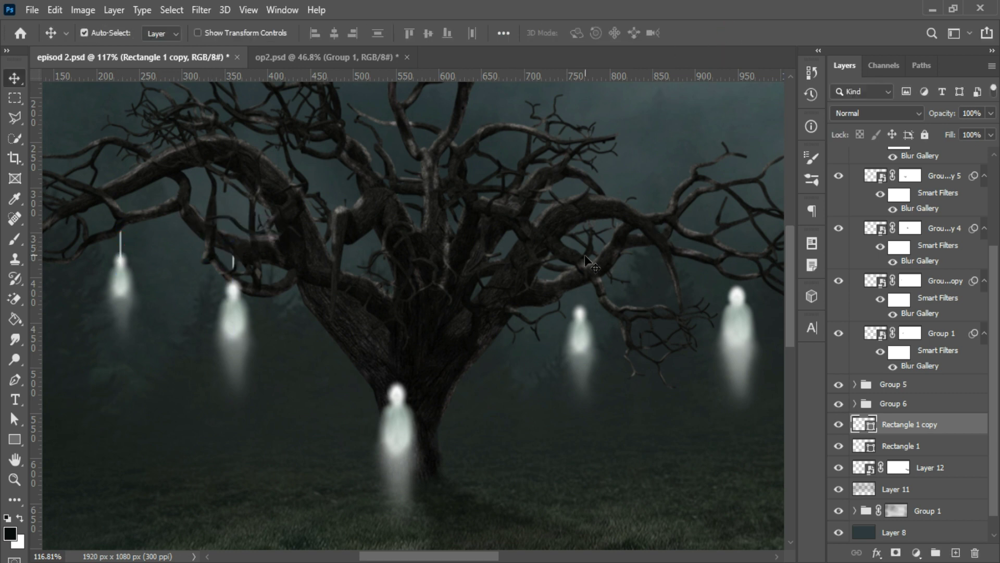
Nudge a tree ghost down and add line copies above the trunk and middle-right ghosts
{"action": "scroll", "coordinate": [234, 312], "scroll_direction": "down", "scroll_amount": 2}
{"action": "left_click", "coordinate": [236, 315]}
{"action": "left_click_drag", "start_coordinate": [236, 315], "coordinate": [236, 341]}
{"action": "key", "text": "ctrl+j"}
{"action": "key", "text": "ctrl+t"}
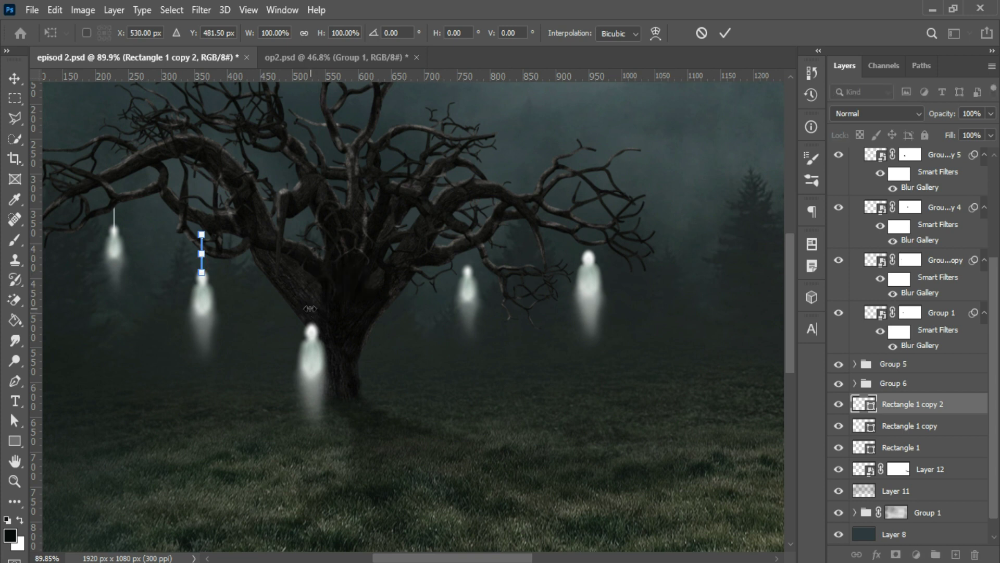
{"action": "left_click", "coordinate": [725, 33]}
{"action": "scroll", "coordinate": [332, 341], "scroll_direction": "down", "scroll_amount": 2}
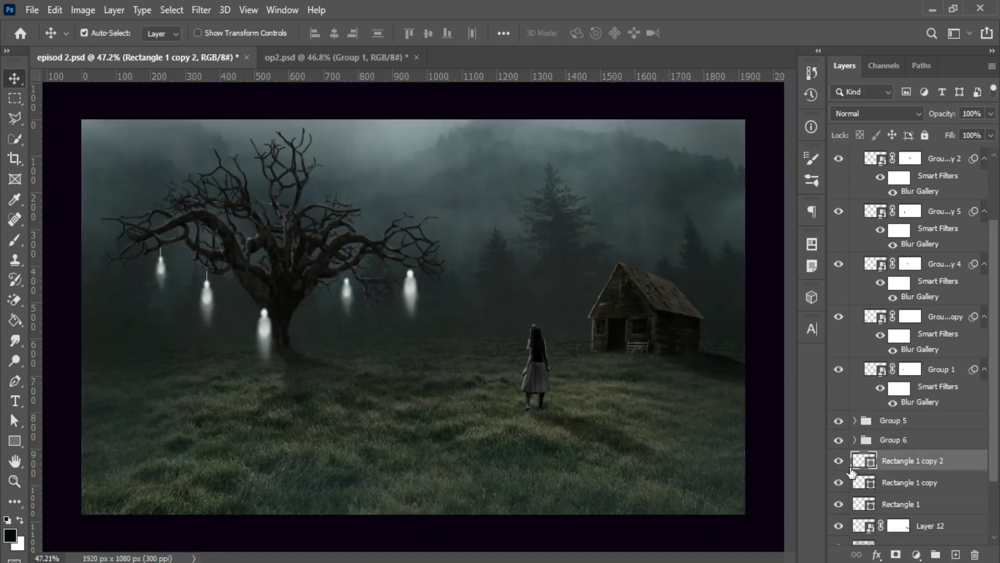
{"action": "key", "text": "ctrl+t"}
{"action": "scroll", "coordinate": [237, 269], "scroll_direction": "up", "scroll_amount": 2}
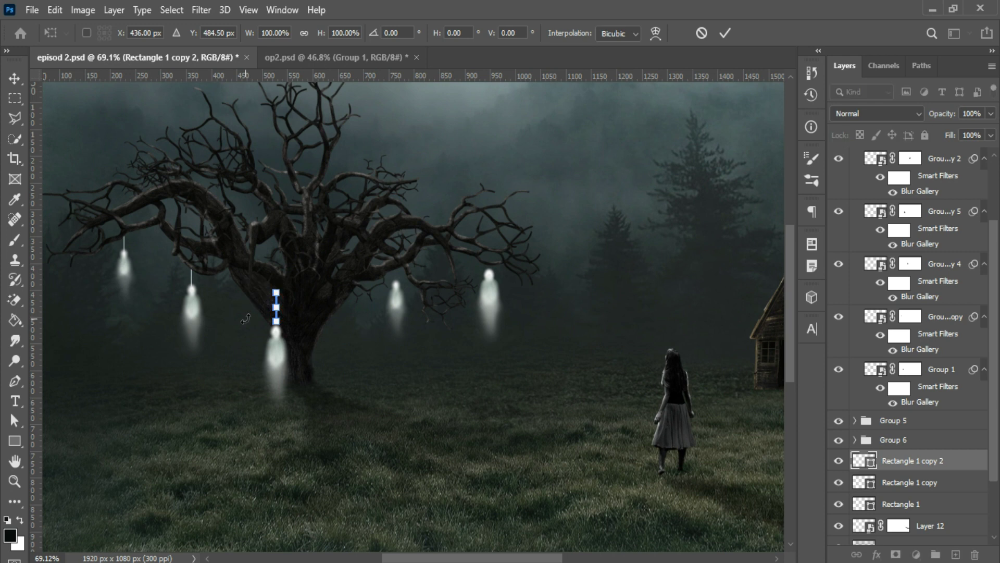
{"action": "left_click", "coordinate": [724, 34]}
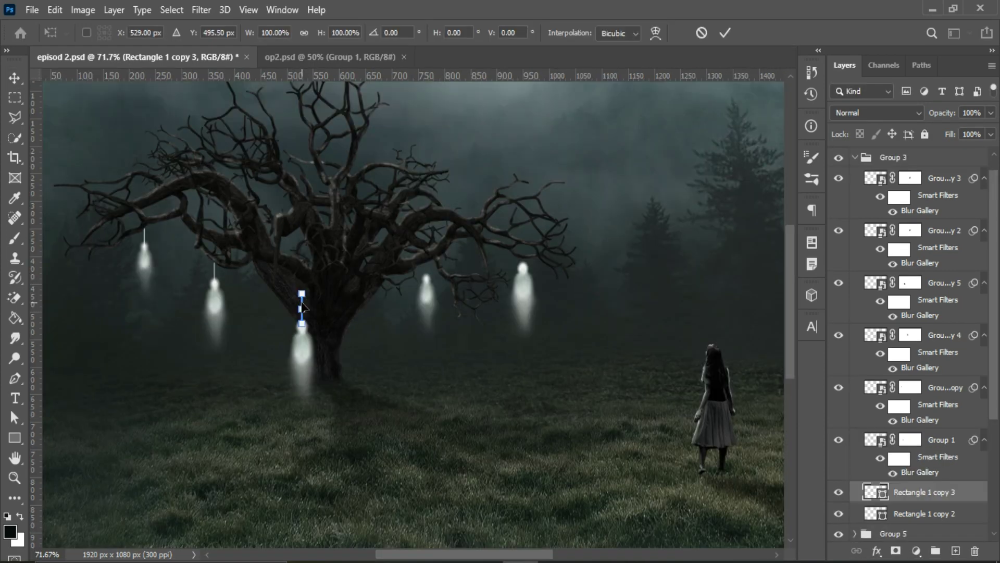
{"action": "left_click_drag", "start_coordinate": [302, 304], "coordinate": [426, 259]}
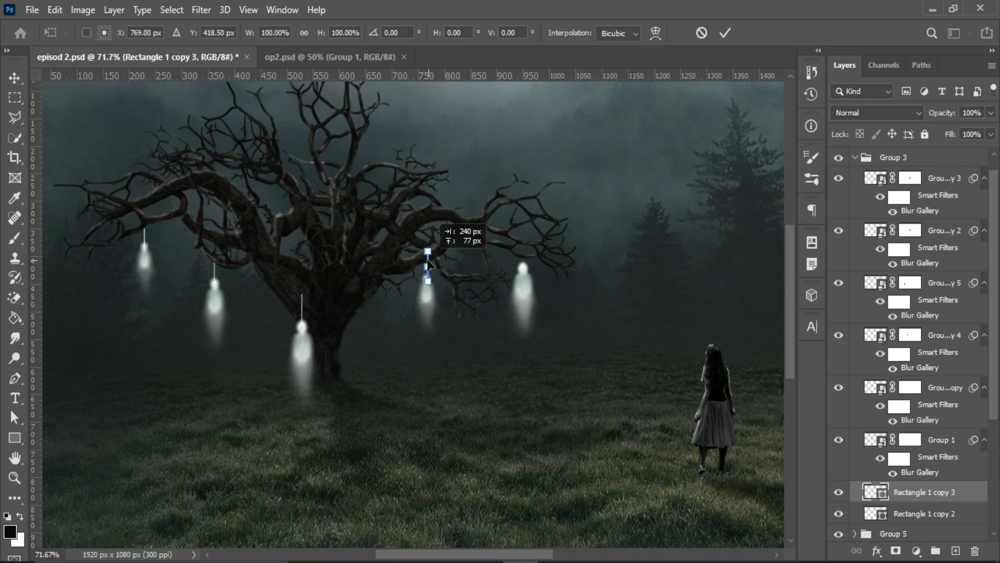
{"action": "left_click", "coordinate": [725, 33]}
Move a line layer below Group 6, add a line on the rightmost ghost, and group the lines
{"action": "scroll", "coordinate": [956, 503], "scroll_direction": "down", "scroll_amount": 3}
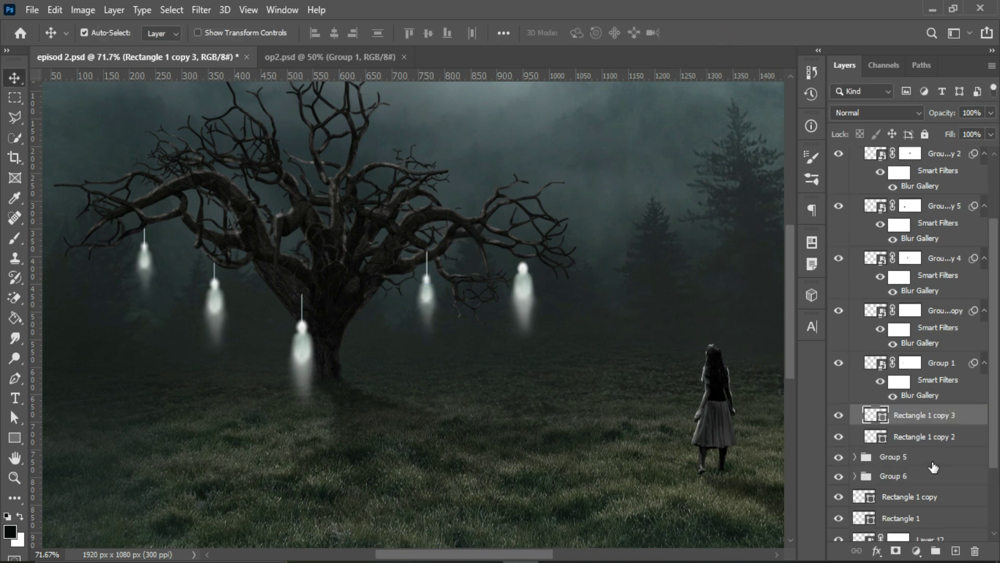
{"action": "left_click_drag", "start_coordinate": [933, 467], "coordinate": [926, 477]}
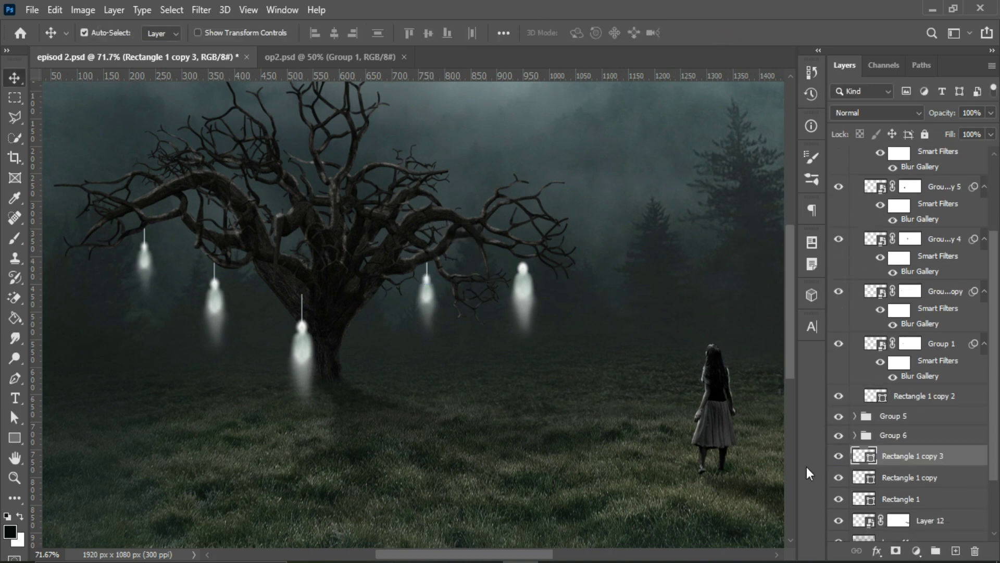
{"action": "key", "text": "ctrl+j"}
{"action": "key", "text": "ctrl+t"}
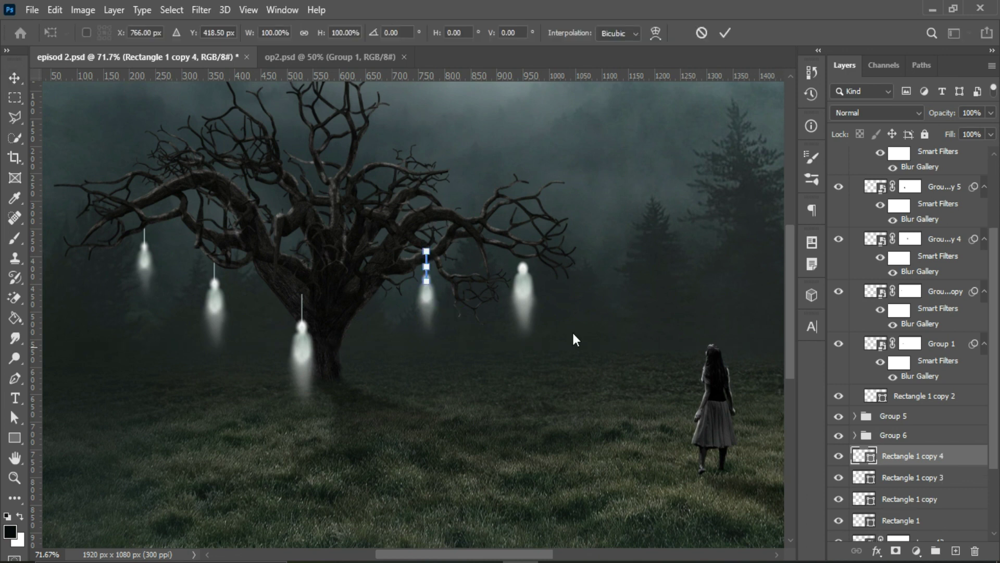
{"action": "left_click_drag", "start_coordinate": [451, 264], "coordinate": [544, 255]}
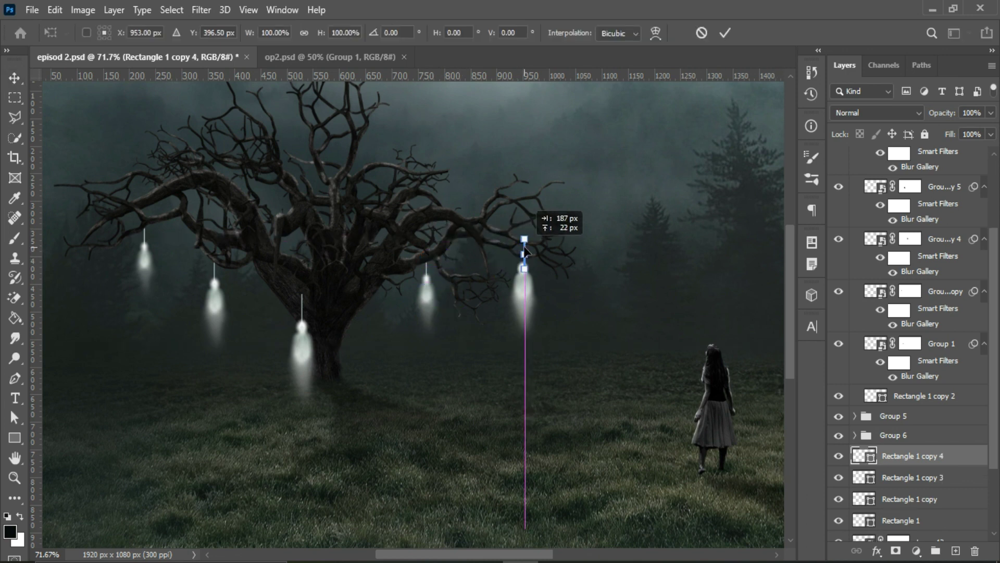
{"action": "left_click", "coordinate": [725, 33]}
{"action": "left_click", "coordinate": [917, 503], "text": "shift"}
{"action": "key", "text": "ctrl+g"}
Rename the line group to 'line' and give it a layer mask
{"action": "double_click", "coordinate": [898, 436]}
{"action": "type", "text": "line"}
{"action": "left_click", "coordinate": [895, 550]}
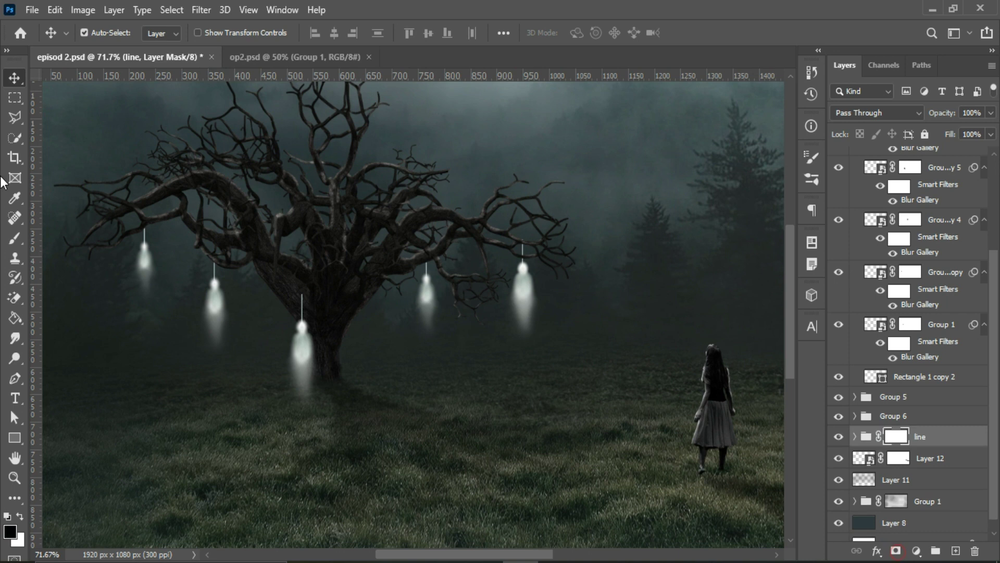
{"action": "key", "text": "b"}
{"action": "scroll", "coordinate": [208, 260], "scroll_direction": "up", "scroll_amount": 3}
{"action": "key", "text": "v"}
{"action": "scroll", "coordinate": [746, 383], "scroll_direction": "down", "scroll_amount": 3}
Stretch one ghost's string upward toward the branches
{"action": "left_click", "coordinate": [917, 377]}
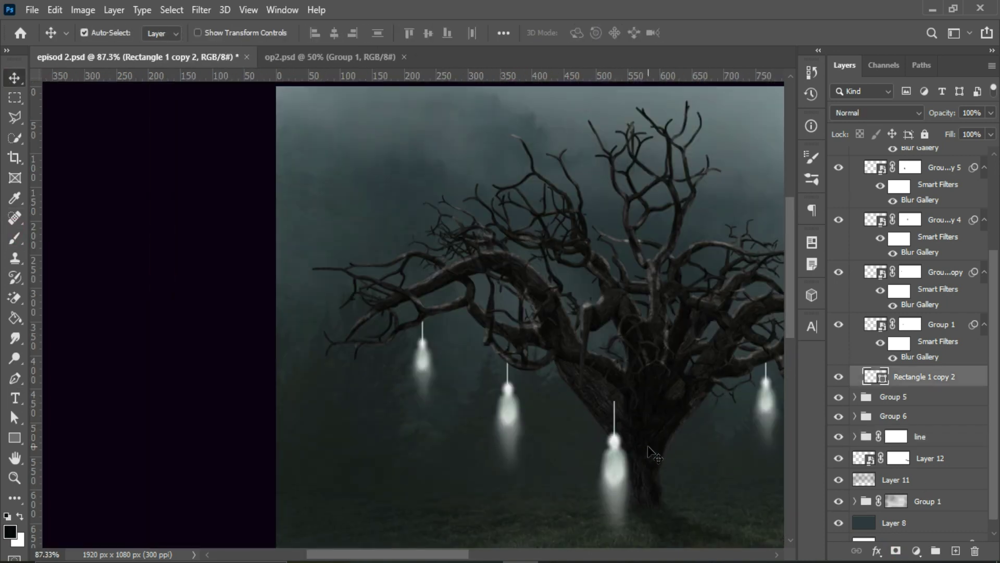
{"action": "key", "text": "ctrl+t"}
{"action": "key", "text": "Escape"}
{"action": "scroll", "coordinate": [605, 406], "scroll_direction": "up", "scroll_amount": 5}
{"action": "key", "text": "ctrl+t"}
{"action": "left_click_drag", "start_coordinate": [568, 394], "coordinate": [566, 240]}
{"action": "key", "text": "Return"}
{"action": "scroll", "coordinate": [566, 241], "scroll_direction": "down", "scroll_amount": 5}
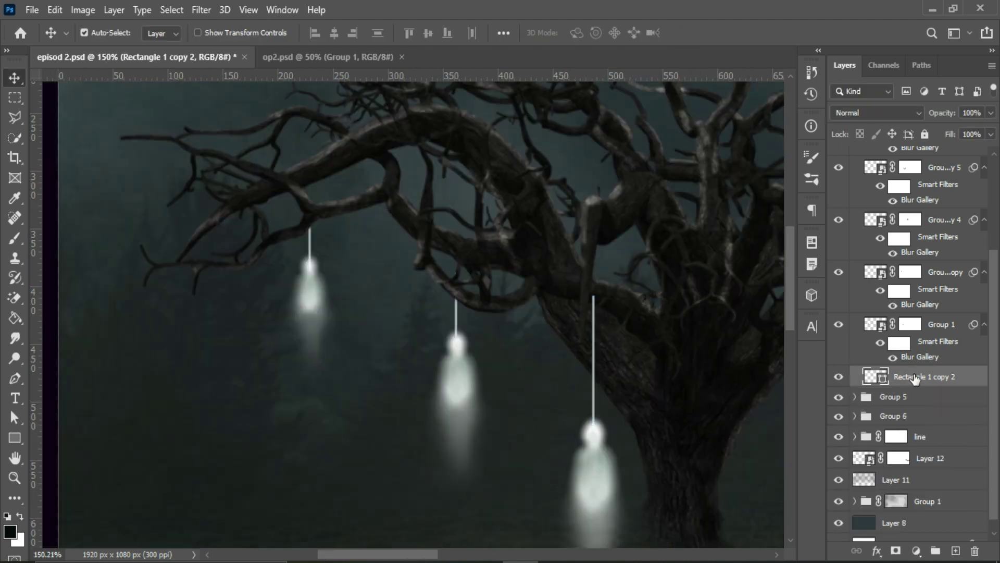
Add a layer mask to the Rectangle 1 copy 2 string, with the brush ready
{"action": "left_click", "coordinate": [854, 175]}
{"action": "scroll", "coordinate": [360, 378], "scroll_direction": "down", "scroll_amount": 3}
{"action": "scroll", "coordinate": [360, 377], "scroll_direction": "up", "scroll_amount": 2}
{"action": "left_click", "coordinate": [854, 175]}
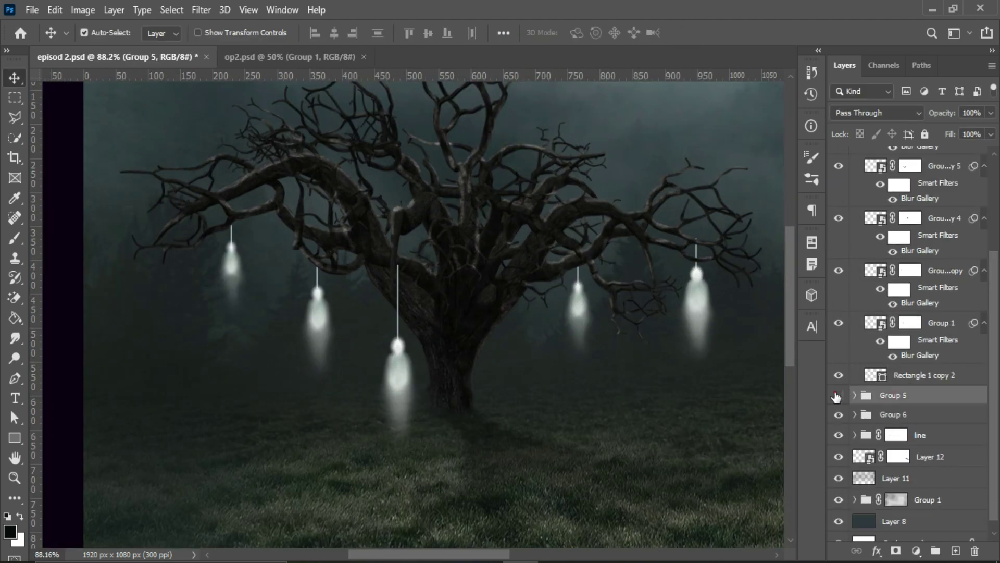
{"action": "left_click", "coordinate": [910, 375]}
{"action": "key", "text": "b"}
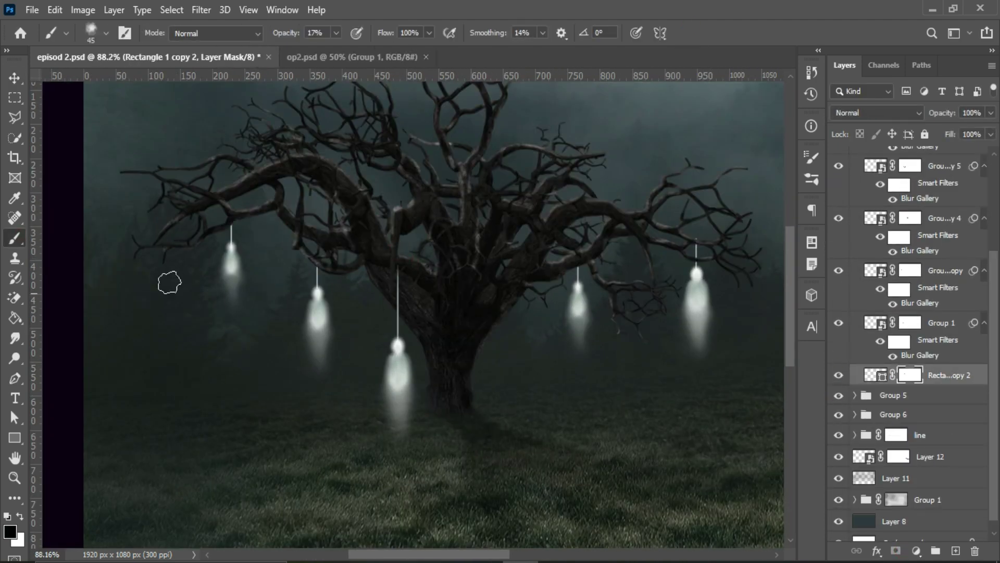
Add a layer mask to Rectangle 1 copy 4 and set white as the brush colour
{"action": "left_click", "coordinate": [14, 78]}
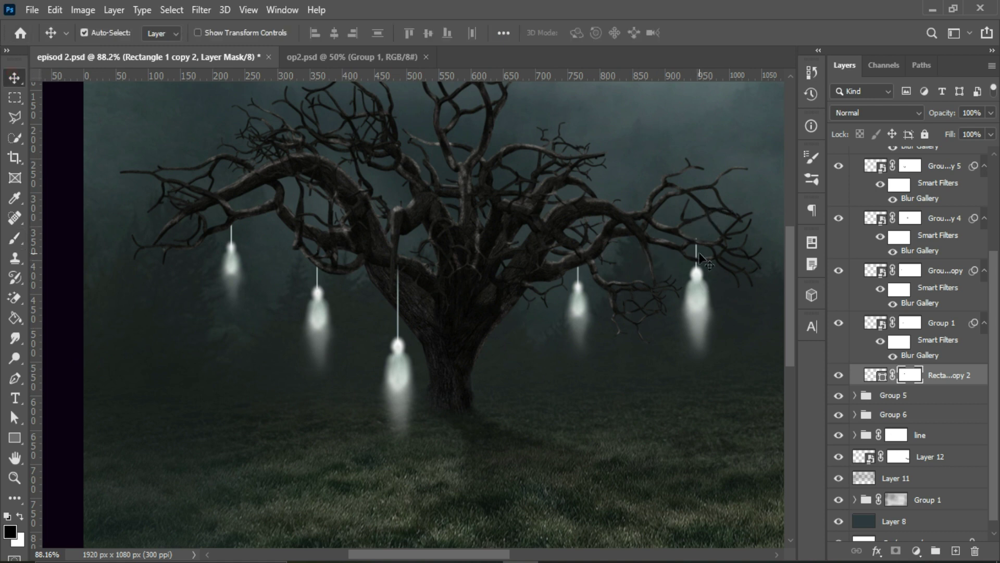
{"action": "left_click", "coordinate": [697, 250]}
{"action": "left_click", "coordinate": [894, 550]}
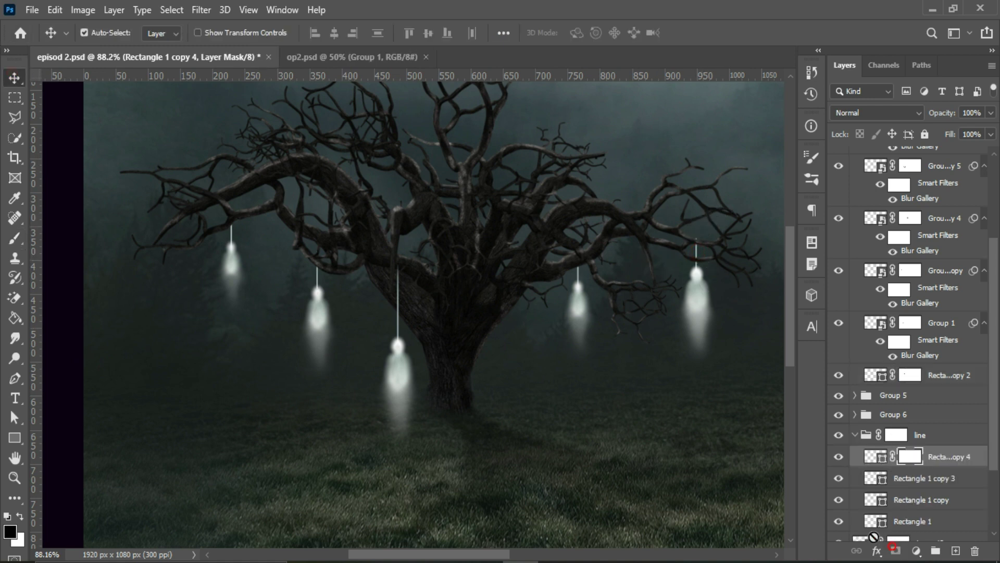
{"action": "left_click", "coordinate": [16, 241]}
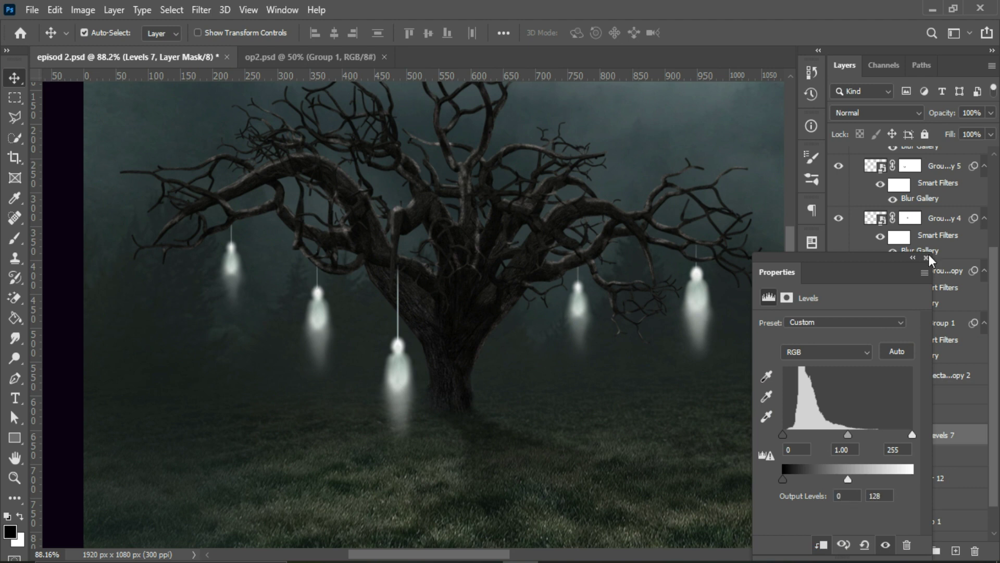
{"action": "left_click", "coordinate": [926, 258]}
{"action": "key", "text": "b"}
{"action": "key", "text": "x"}
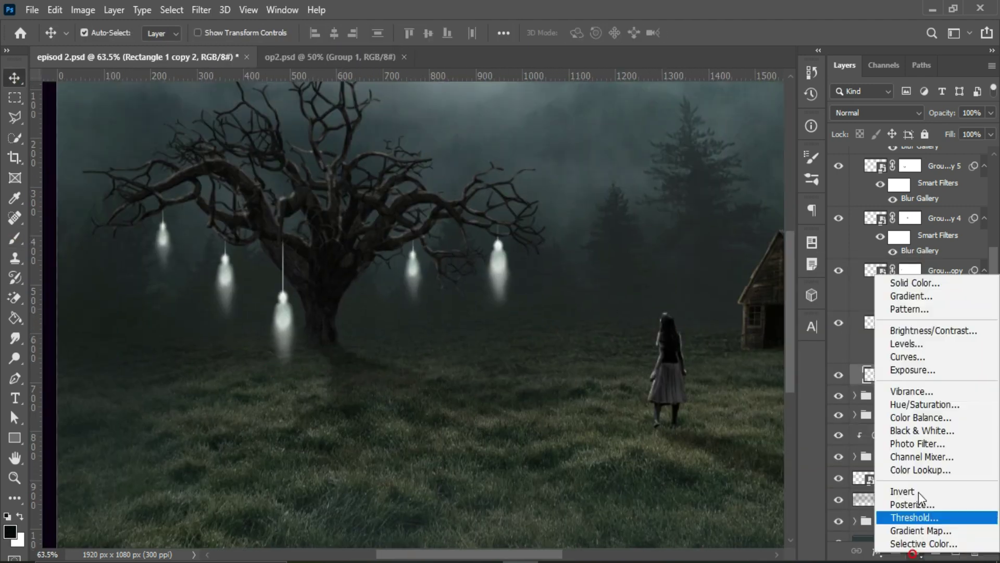
Clip Levels adjustments to the string layer and Group 3, darkening the lights to 58/0.64/238
{"action": "left_click", "coordinate": [926, 258]}
{"action": "key", "text": "b"}
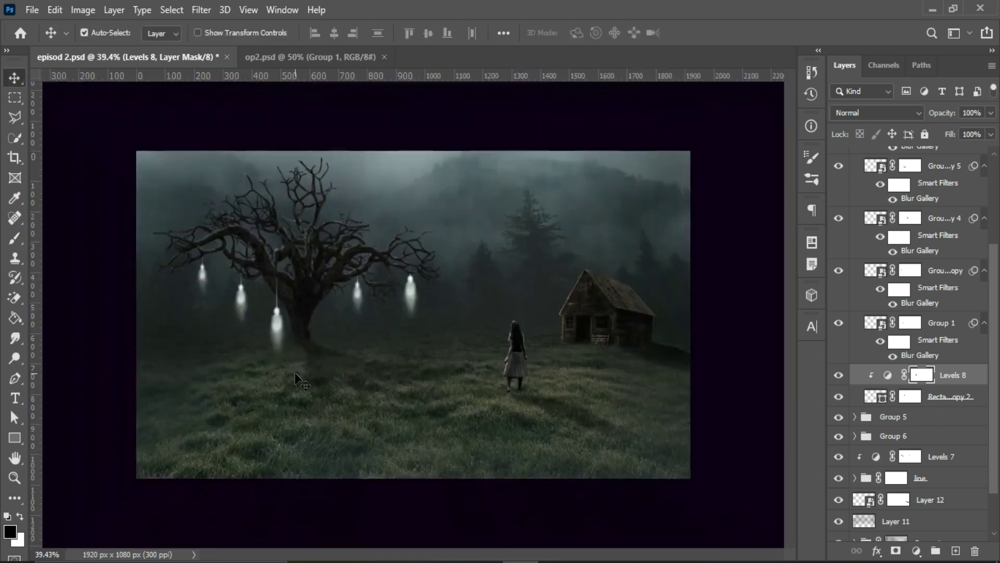
{"action": "left_click", "coordinate": [839, 233]}
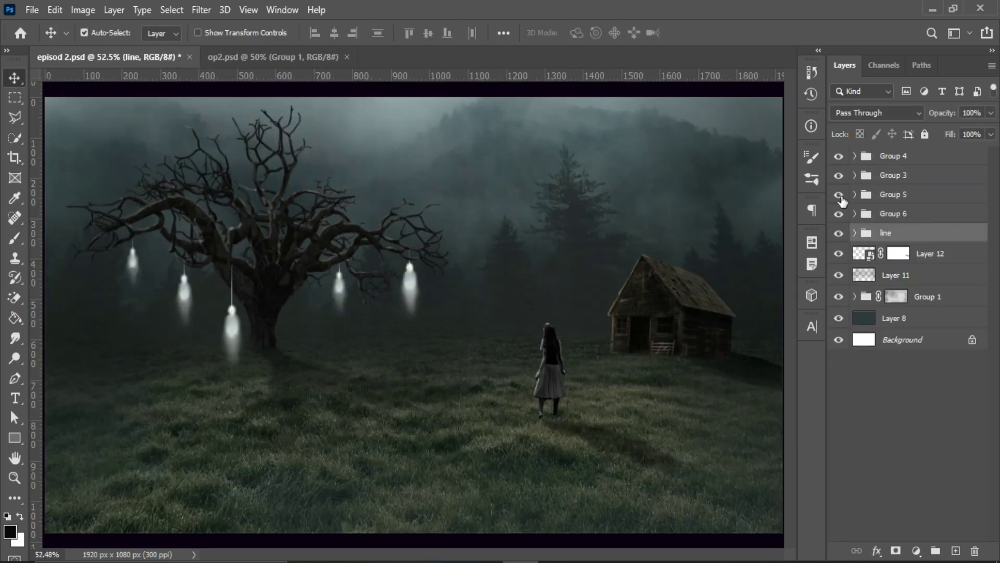
{"action": "left_click", "coordinate": [916, 550]}
{"action": "left_click", "coordinate": [899, 422]}
{"action": "left_click_drag", "start_coordinate": [783, 435], "coordinate": [811, 435]}
{"action": "left_click", "coordinate": [927, 257]}
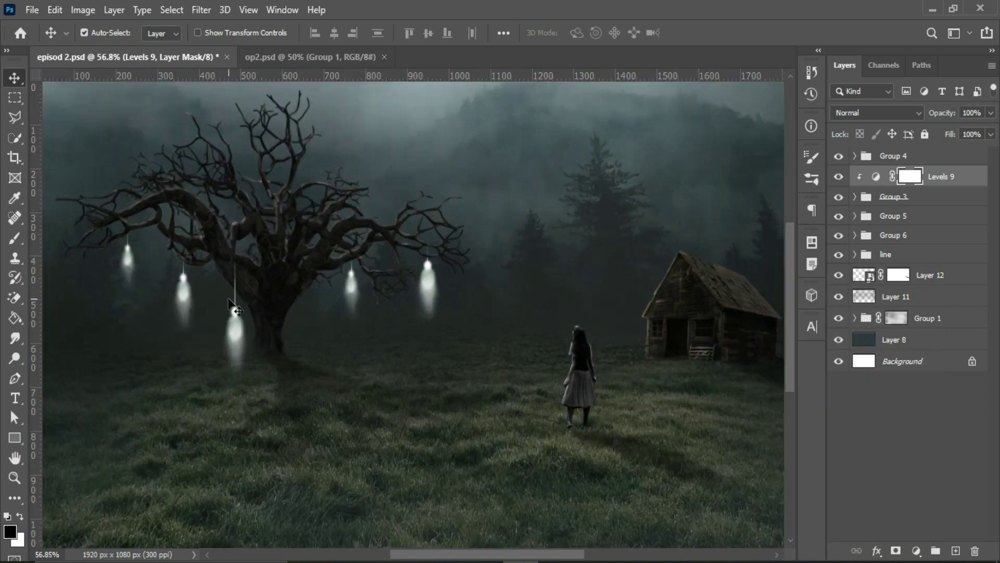
{"action": "scroll", "coordinate": [433, 283], "scroll_direction": "down", "scroll_amount": 2}
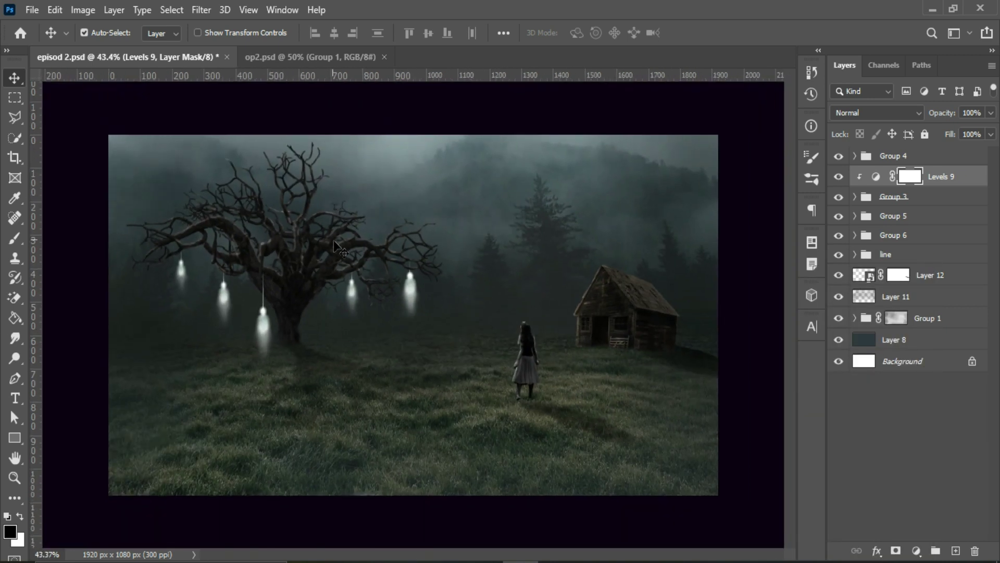
Lower the opacity of the Group 1 copy and Group 1 copy 4 ghost lights to make them fainter
{"action": "left_click", "coordinate": [181, 270]}
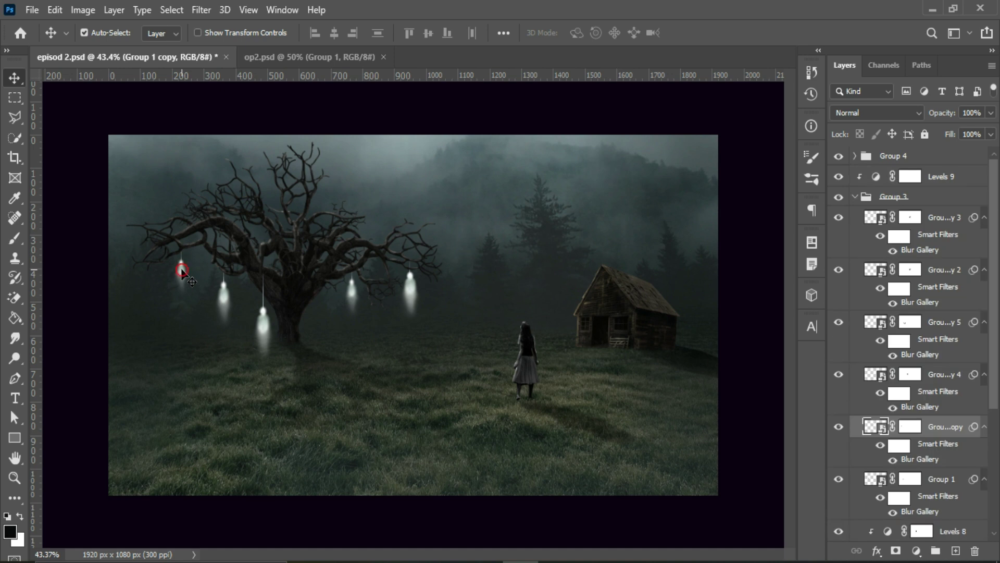
{"action": "left_click", "coordinate": [991, 113]}
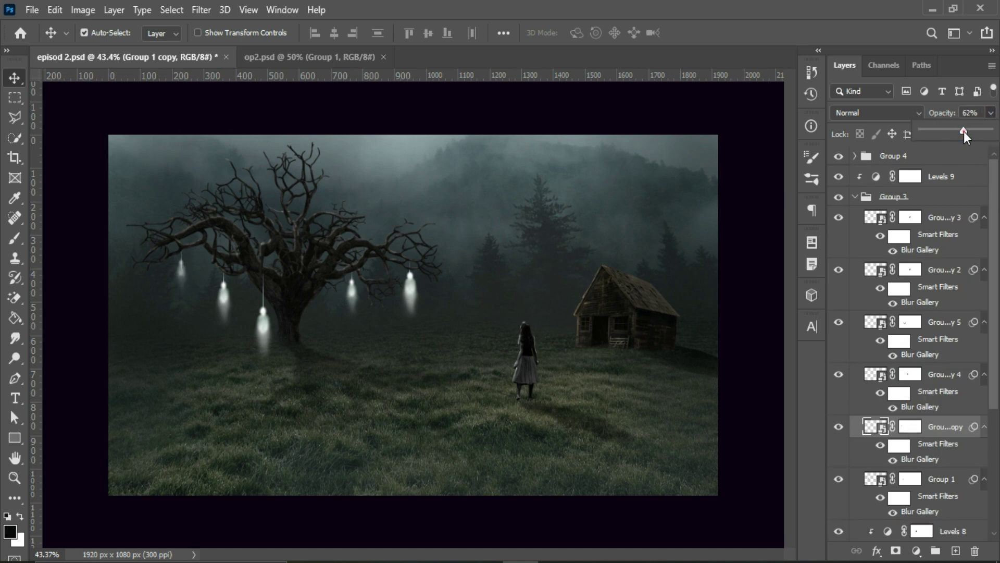
{"action": "left_click", "coordinate": [183, 257]}
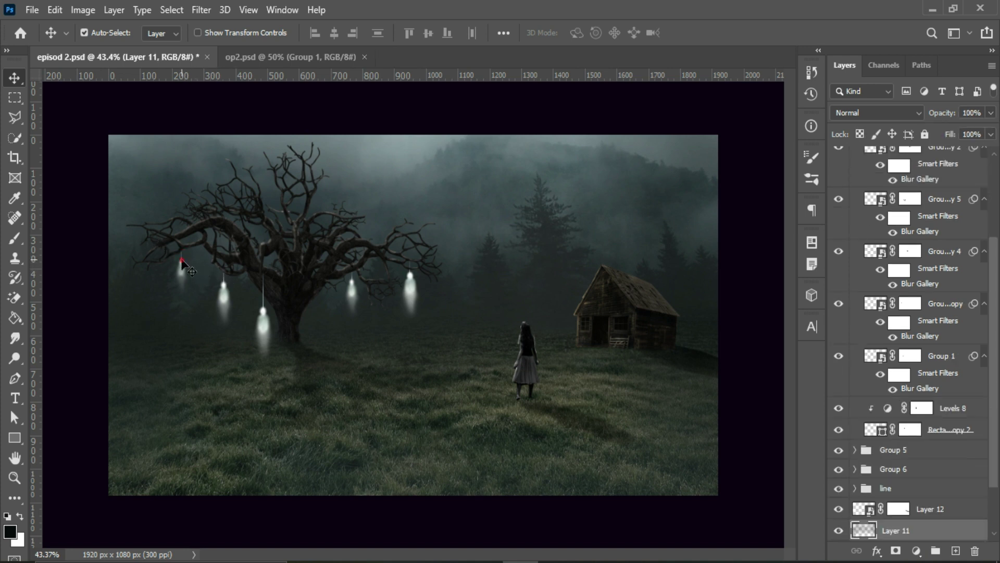
{"action": "left_click", "coordinate": [182, 260]}
{"action": "left_click", "coordinate": [839, 304]}
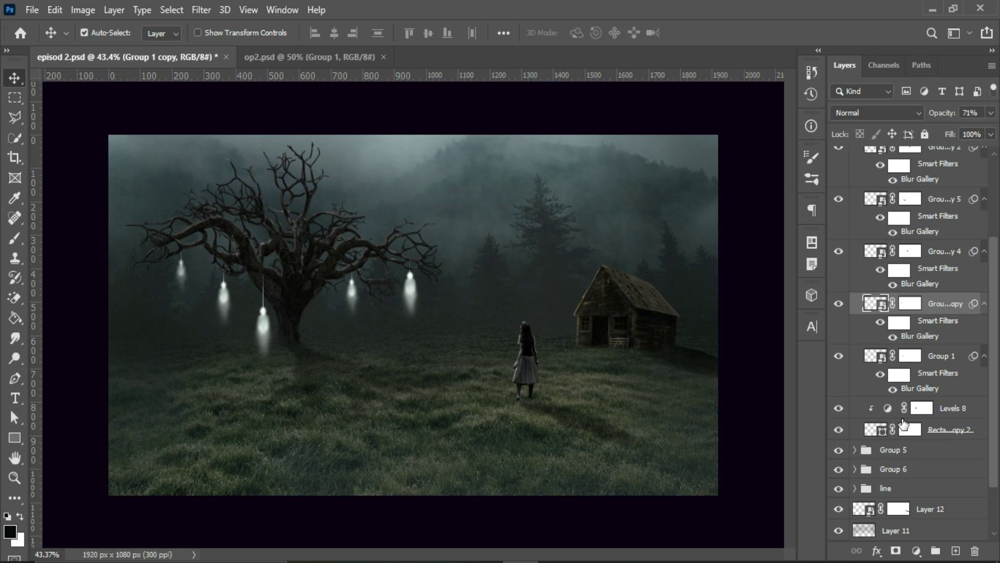
{"action": "left_click", "coordinate": [937, 186]}
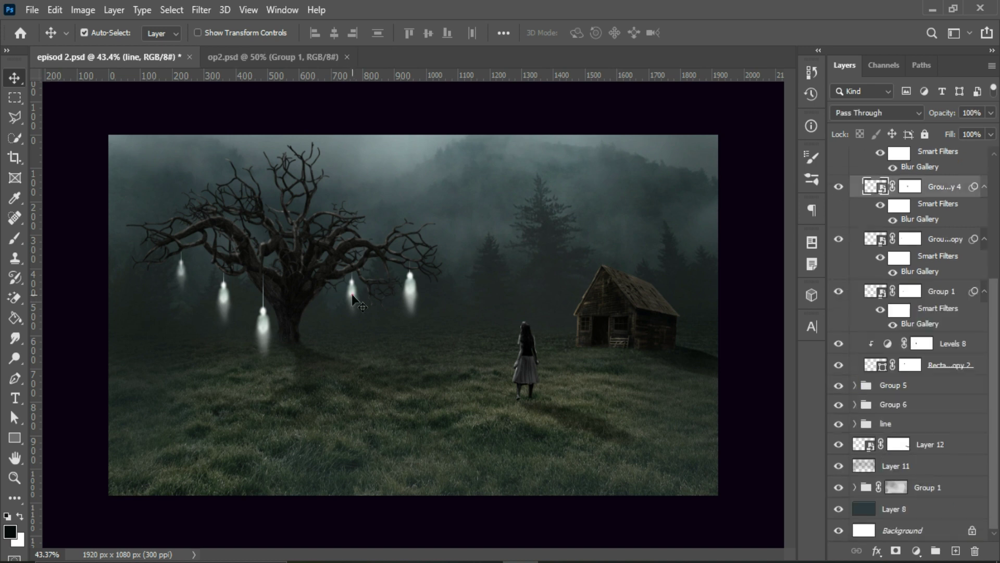
{"action": "left_click", "coordinate": [990, 112]}
{"action": "left_click", "coordinate": [225, 289]}
{"action": "left_click", "coordinate": [182, 274]}
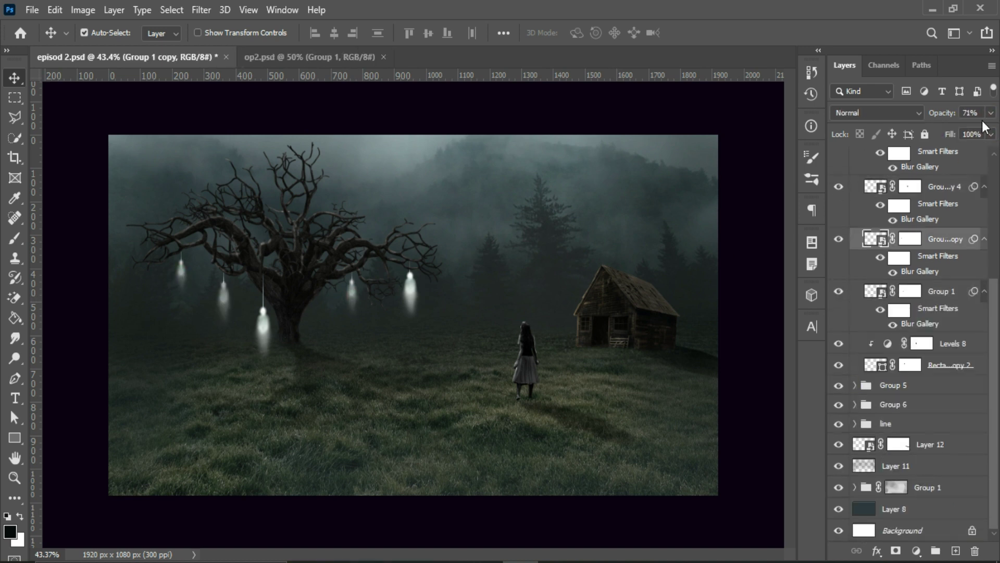
Brush on the line group's mask to hide more of the thread tops
{"action": "scroll", "coordinate": [271, 296], "scroll_direction": "up", "scroll_amount": 2}
{"action": "left_click", "coordinate": [214, 289]}
{"action": "left_click", "coordinate": [991, 112]}
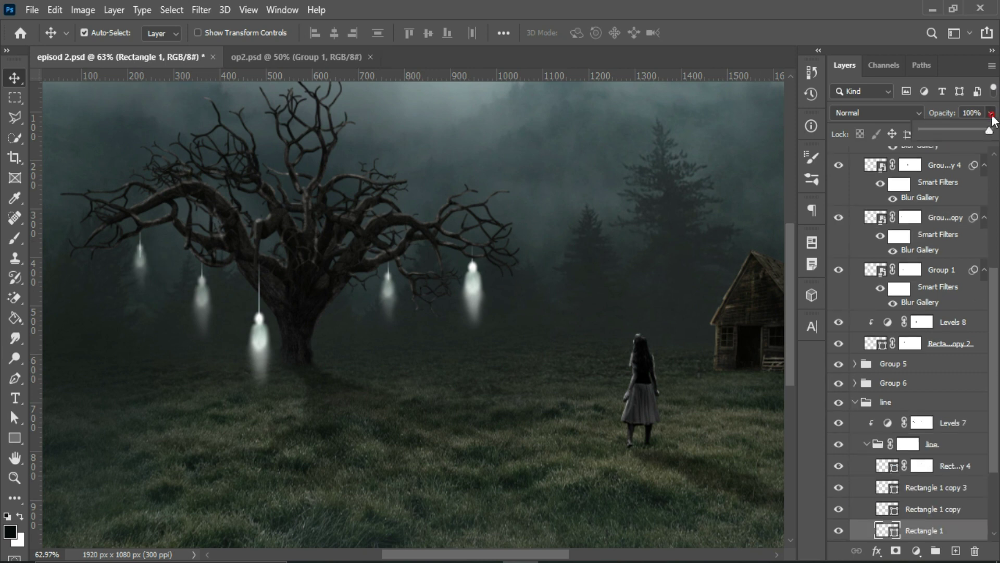
{"action": "left_click", "coordinate": [866, 444]}
{"action": "key", "text": "b"}
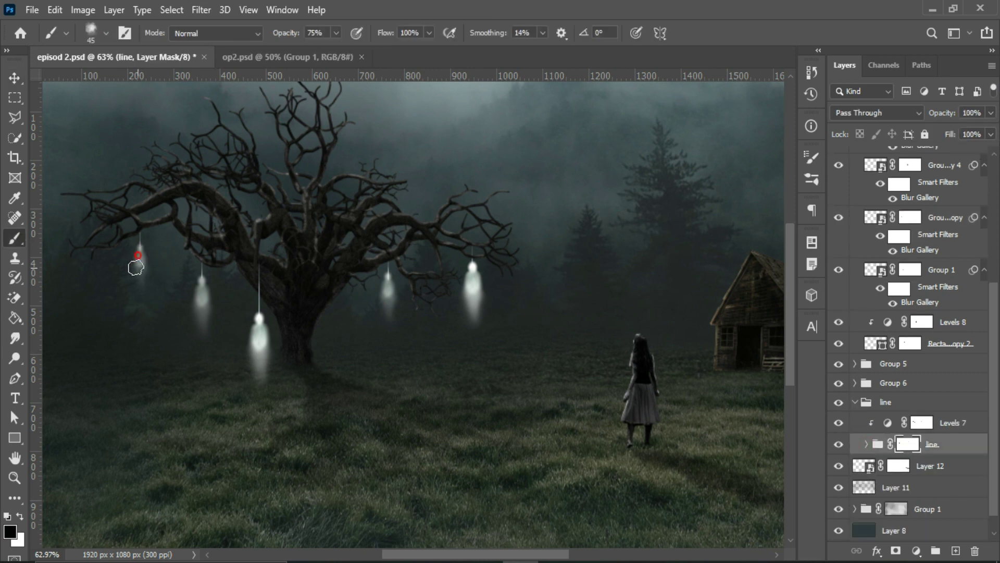
{"action": "scroll", "coordinate": [385, 295], "scroll_direction": "up", "scroll_amount": 3}
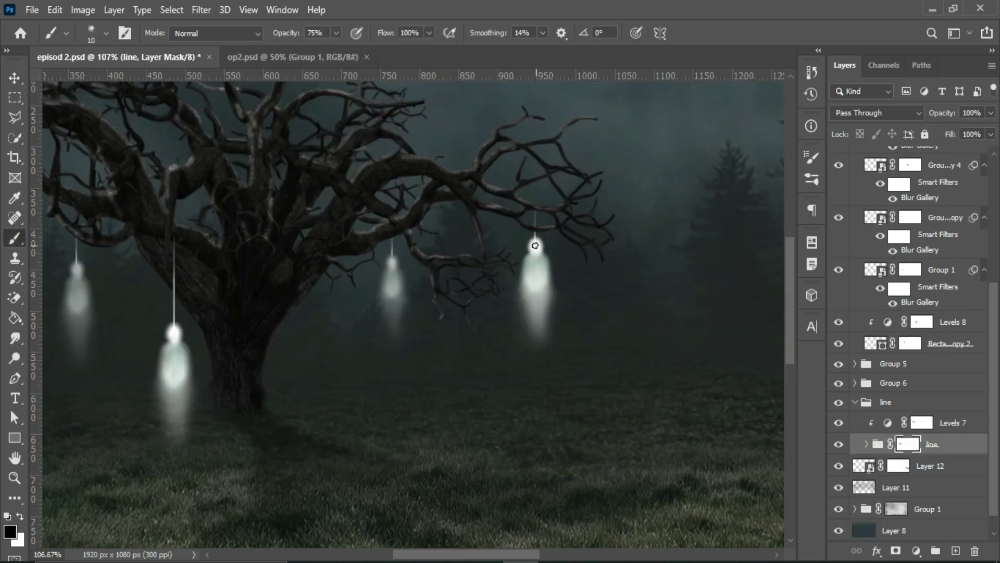
{"action": "scroll", "coordinate": [537, 242], "scroll_direction": "left", "scroll_amount": 5}
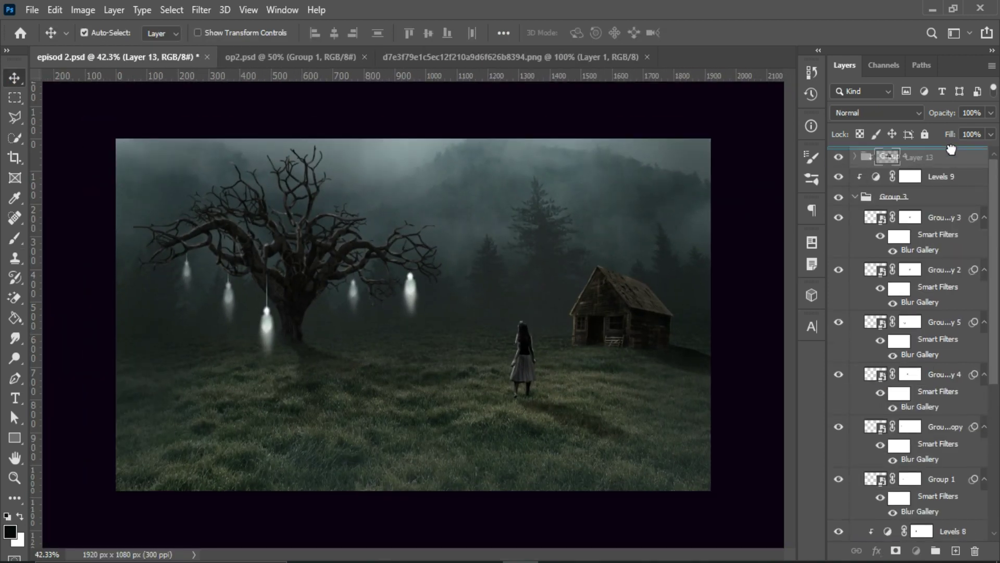
Place a Multiply raven, scaled and rotated, in the top-left sky, plus a copy top-right
{"action": "left_click_drag", "start_coordinate": [956, 136], "coordinate": [916, 152]}
{"action": "left_click", "coordinate": [855, 218]}
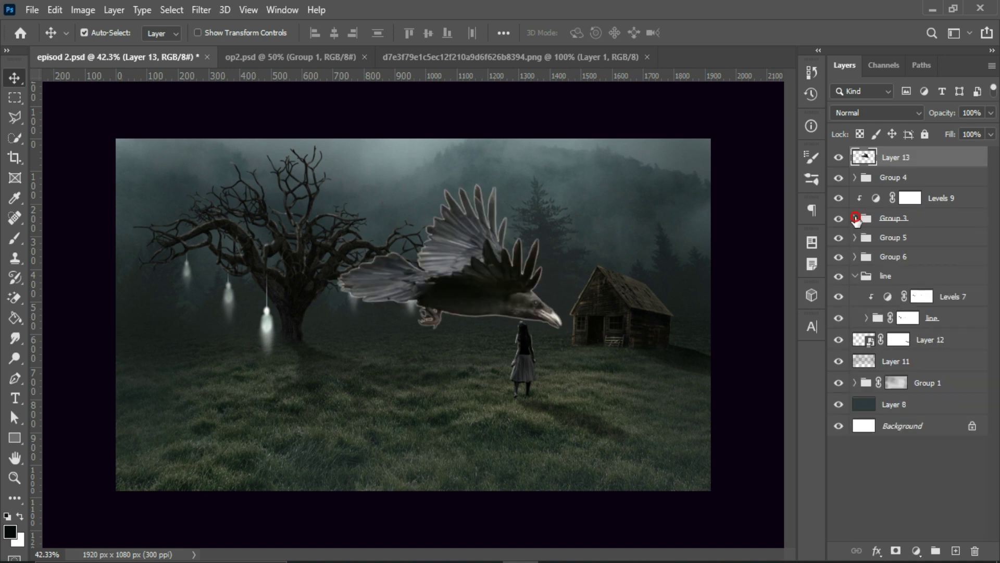
{"action": "left_click", "coordinate": [909, 113]}
{"action": "left_click", "coordinate": [854, 168]}
{"action": "key", "text": "ctrl+t"}
{"action": "mouse_move", "coordinate": [585, 168]}
{"action": "left_mouse_down"}
{"action": "mouse_move", "coordinate": [484, 239]}
{"action": "mouse_move", "coordinate": [158, 190]}
{"action": "left_mouse_up"}
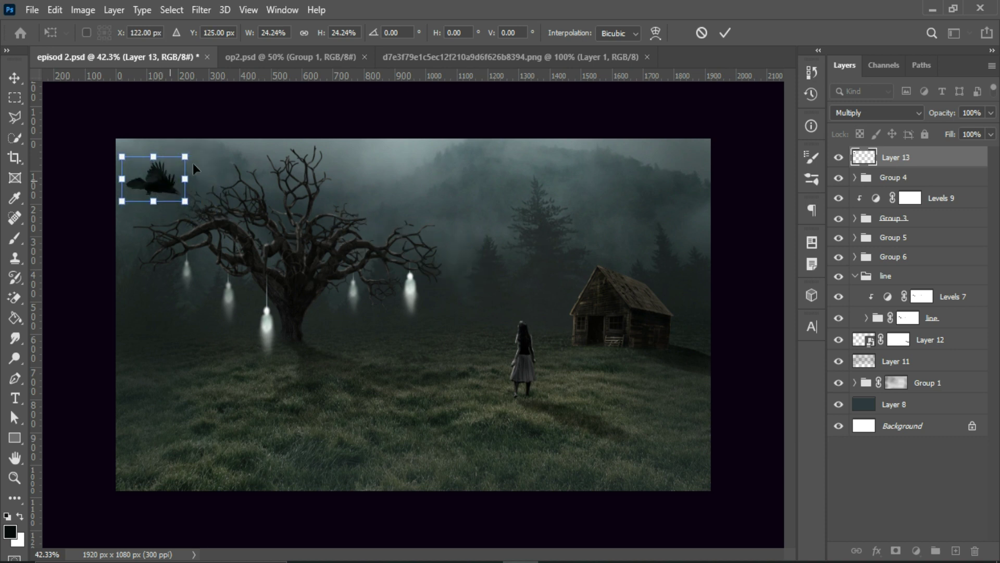
{"action": "mouse_move", "coordinate": [184, 156]}
{"action": "left_mouse_down"}
{"action": "mouse_move", "coordinate": [174, 180]}
{"action": "mouse_move", "coordinate": [651, 181]}
{"action": "left_mouse_up"}
{"action": "left_click", "coordinate": [725, 32]}
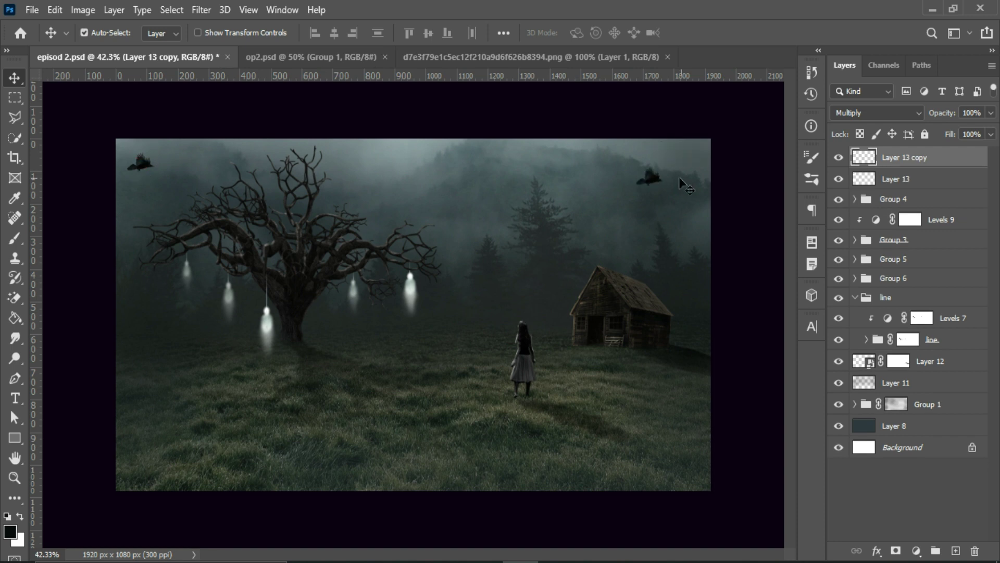
{"action": "key", "text": "ctrl+t"}
{"action": "left_click", "coordinate": [724, 33]}
Add a crow flock image in Multiply mode, shrunk and moved to the top-left sky
{"action": "left_click", "coordinate": [32, 9]}
{"action": "mouse_move", "coordinate": [467, 184]}
{"action": "left_mouse_down"}
{"action": "mouse_move", "coordinate": [476, 220]}
{"action": "mouse_move", "coordinate": [615, 326]}
{"action": "mouse_move", "coordinate": [550, 268]}
{"action": "left_mouse_up"}
{"action": "key", "text": "ctrl+t"}
{"action": "left_click_drag", "start_coordinate": [521, 235], "coordinate": [370, 146]}
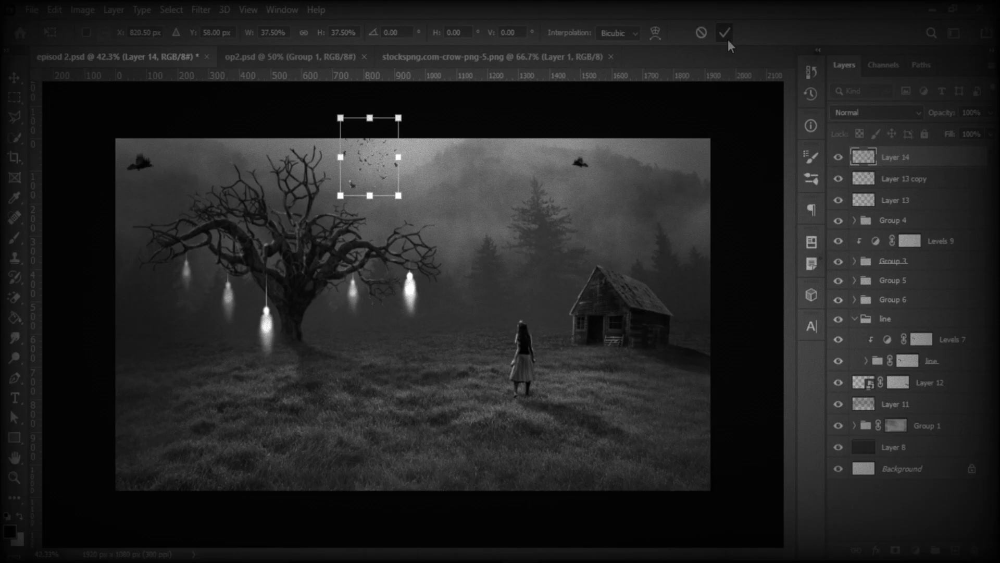
{"action": "left_click", "coordinate": [723, 32]}
{"action": "left_click", "coordinate": [875, 112]}
{"action": "left_click", "coordinate": [849, 170]}
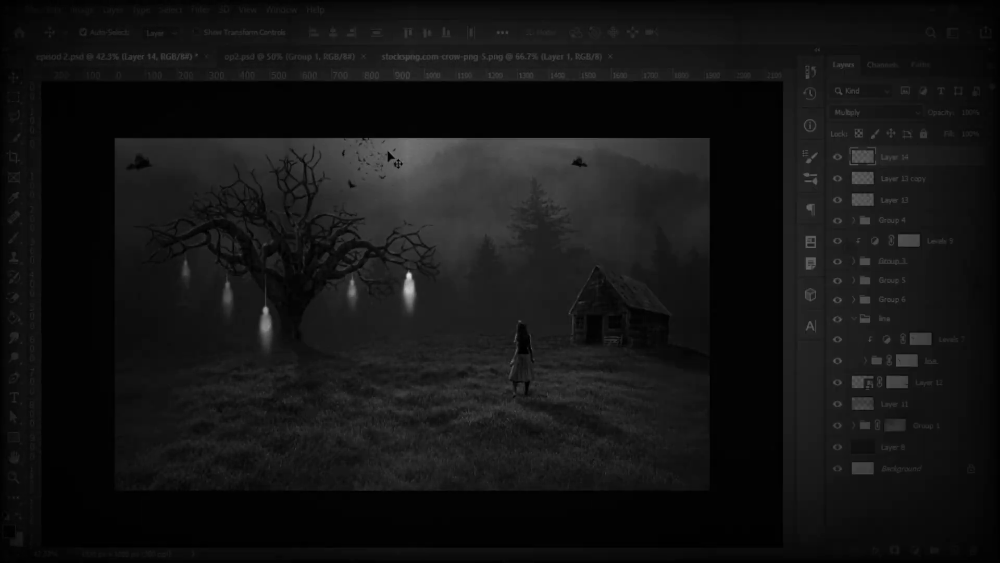
{"action": "left_click", "coordinate": [54, 9]}
{"action": "left_click", "coordinate": [246, 339]}
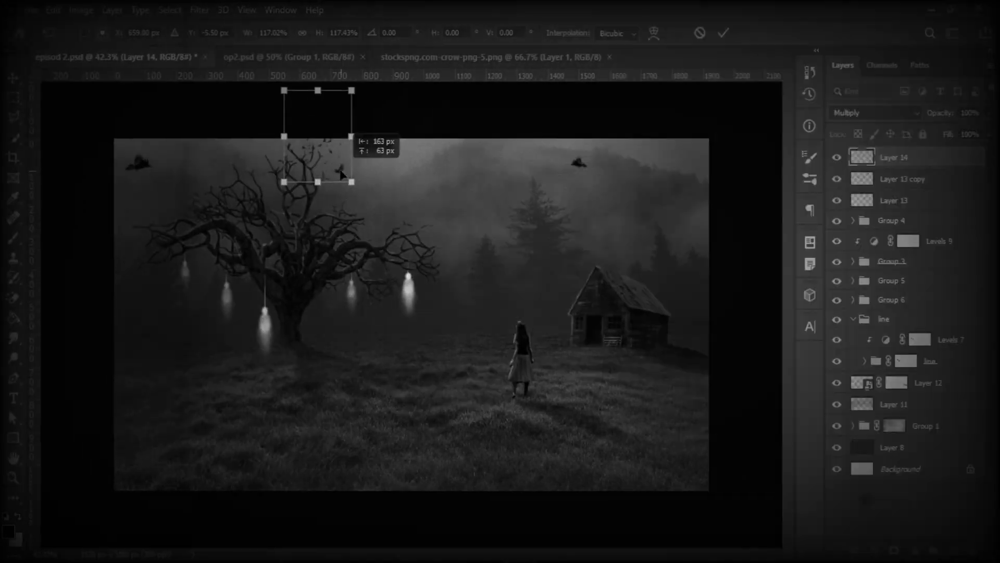
{"action": "left_click_drag", "start_coordinate": [369, 156], "coordinate": [203, 151]}
{"action": "key", "text": "Return"}
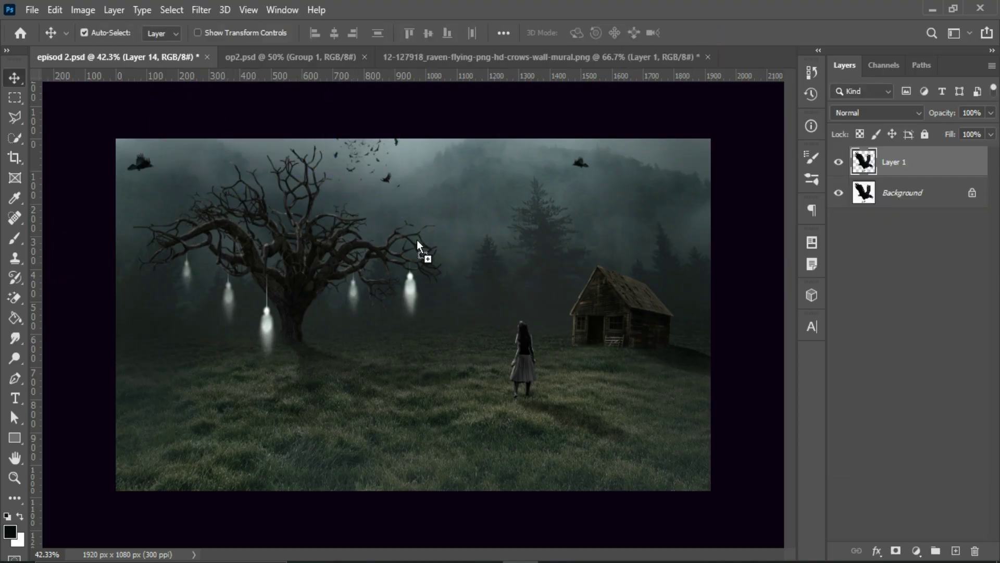
Add a large raven in Multiply mode, scaled to about 63%, near the tree's upper left
{"action": "left_click_drag", "start_coordinate": [417, 239], "coordinate": [418, 240]}
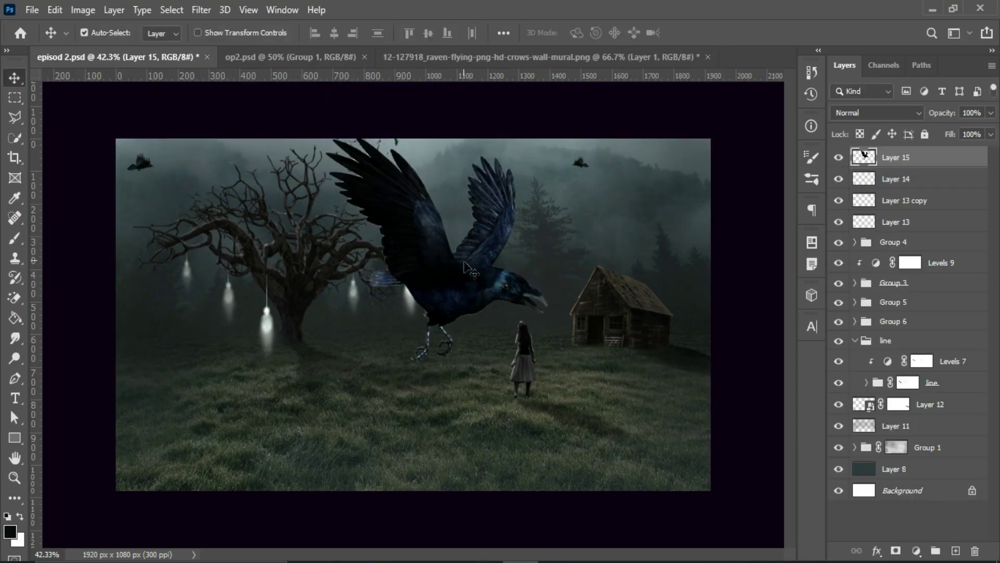
{"action": "key", "text": "ctrl+t"}
{"action": "left_click_drag", "start_coordinate": [544, 136], "coordinate": [468, 213]}
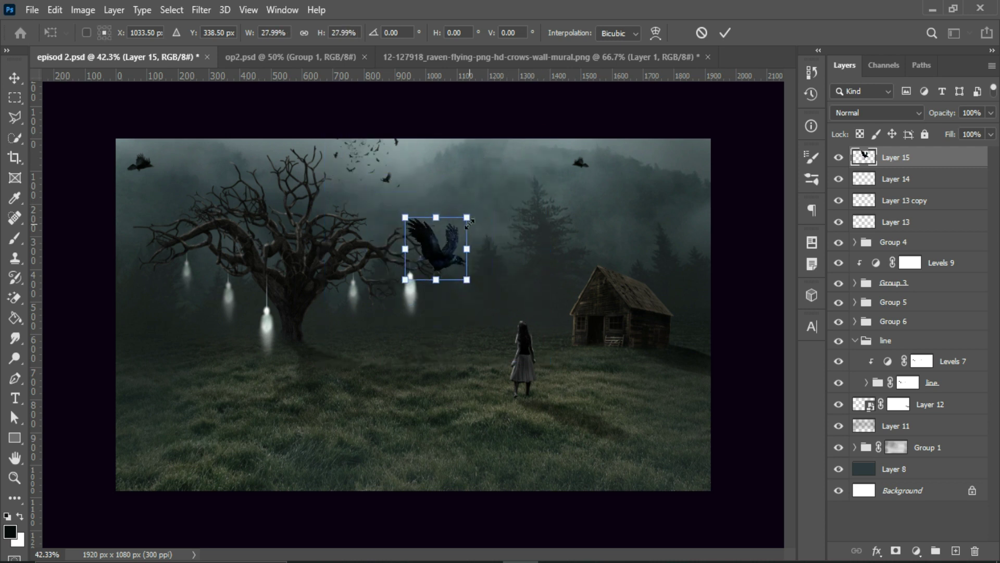
{"action": "mouse_move", "coordinate": [437, 255]}
{"action": "left_mouse_down"}
{"action": "mouse_move", "coordinate": [150, 295]}
{"action": "mouse_move", "coordinate": [164, 298]}
{"action": "left_mouse_up"}
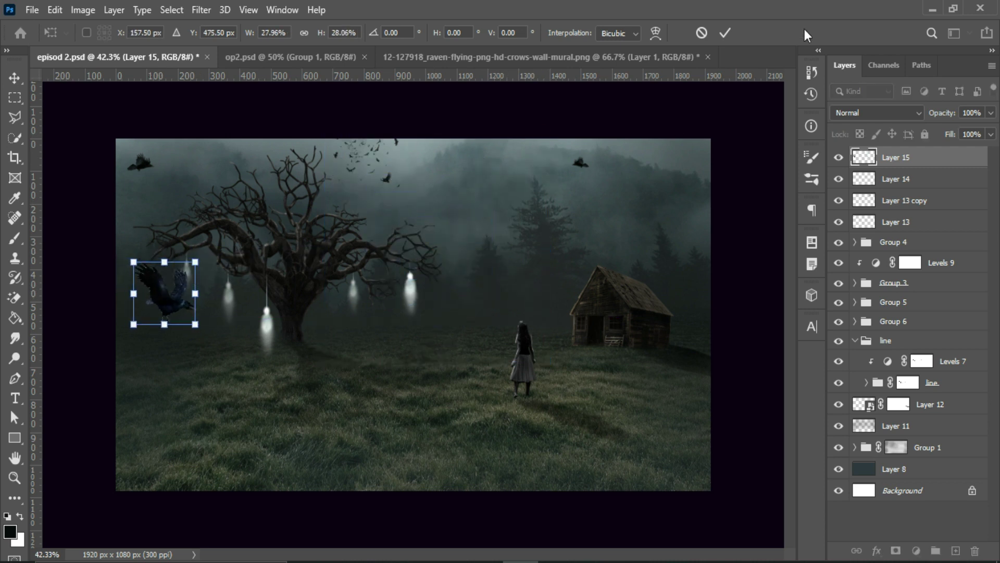
{"action": "left_click", "coordinate": [725, 32]}
{"action": "left_click", "coordinate": [878, 113]}
{"action": "left_click", "coordinate": [875, 166]}
{"action": "key", "text": "ctrl+t"}
{"action": "mouse_move", "coordinate": [182, 323]}
{"action": "left_mouse_down"}
{"action": "mouse_move", "coordinate": [162, 303]}
{"action": "mouse_move", "coordinate": [200, 180]}
{"action": "mouse_move", "coordinate": [176, 206]}
{"action": "mouse_move", "coordinate": [364, 246]}
{"action": "left_mouse_up"}
{"action": "key", "text": "Return"}
Duplicate the raven and move the copy to the right
{"action": "key", "text": "ctrl+t"}
{"action": "key", "text": "Return"}
{"action": "left_click", "coordinate": [54, 9]}
{"action": "left_click", "coordinate": [109, 344]}
{"action": "key", "text": "Return"}
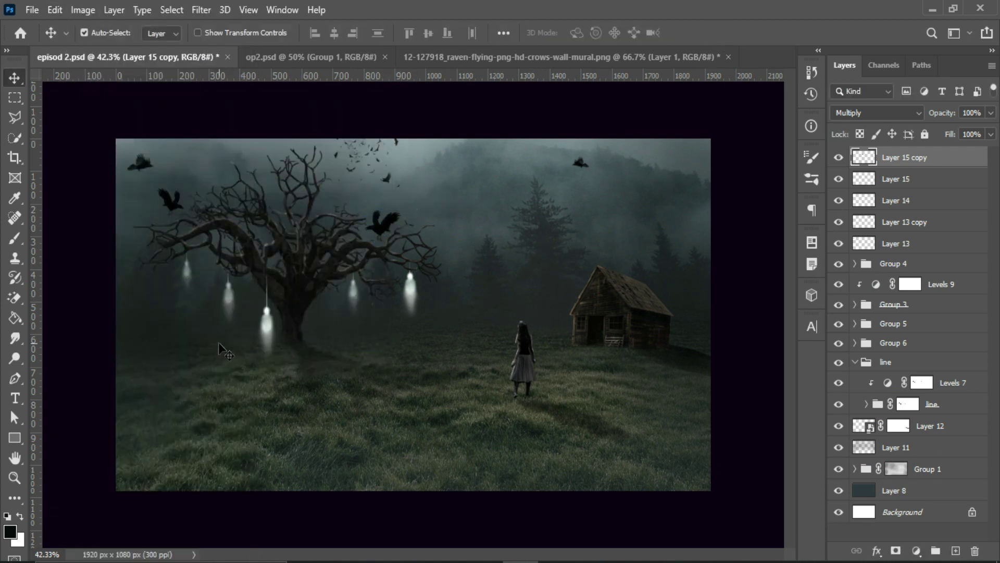
Paste another crow, shrink it, tilt it about -29 degrees, set Multiply, and place it in the sky
{"action": "key", "text": "ctrl+v"}
{"action": "key", "text": "ctrl+t"}
{"action": "left_click_drag", "start_coordinate": [507, 357], "coordinate": [250, 264]}
{"action": "mouse_move", "coordinate": [213, 378]}
{"action": "left_mouse_down"}
{"action": "mouse_move", "coordinate": [239, 346]}
{"action": "mouse_move", "coordinate": [192, 336]}
{"action": "left_mouse_up"}
{"action": "key", "text": "Return"}
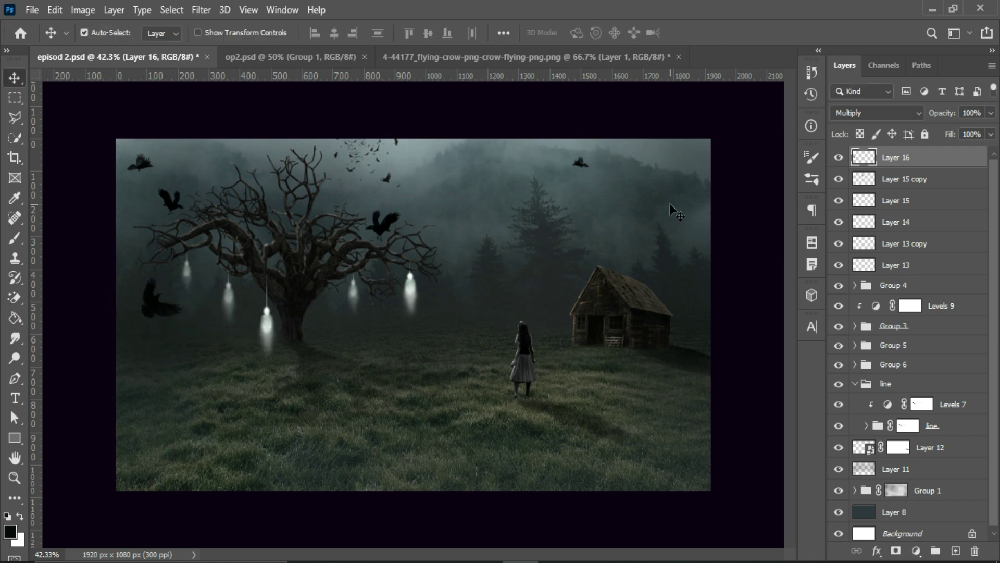
{"action": "left_click", "coordinate": [877, 112]}
{"action": "left_click", "coordinate": [854, 179]}
{"action": "left_click_drag", "start_coordinate": [479, 172], "coordinate": [500, 194]}
{"action": "key", "text": "Return"}
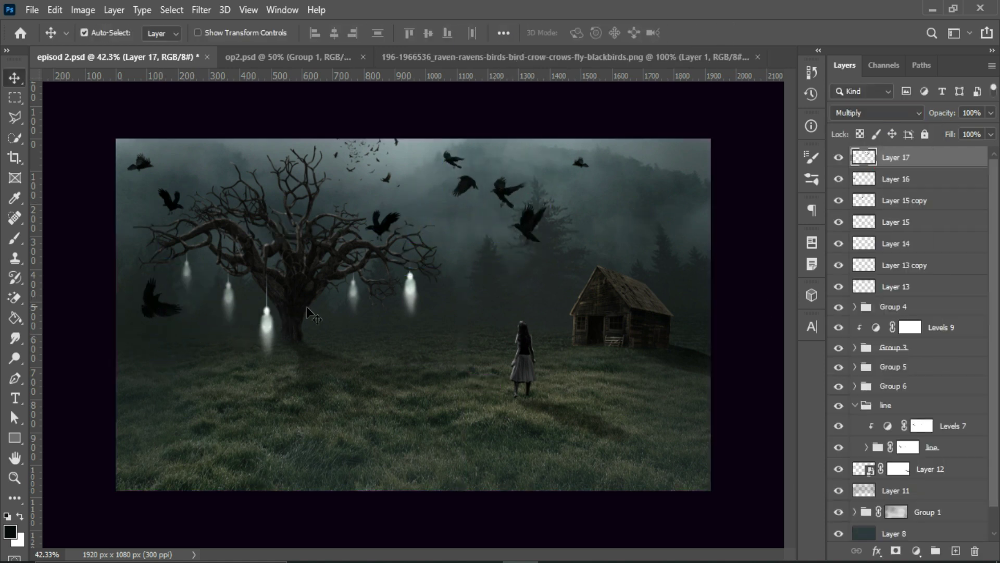
Duplicate the crow layer with Ctrl+J and commit its transform
{"action": "key", "text": "ctrl+j"}
{"action": "key", "text": "ctrl+t"}
{"action": "left_click", "coordinate": [725, 33]}
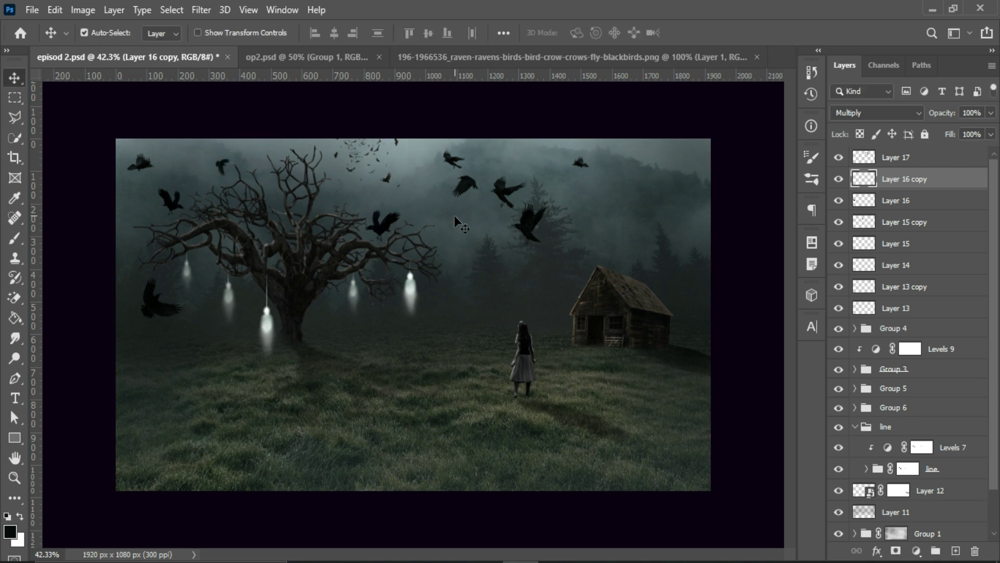
{"action": "scroll", "coordinate": [467, 210], "scroll_direction": "up", "scroll_amount": 5}
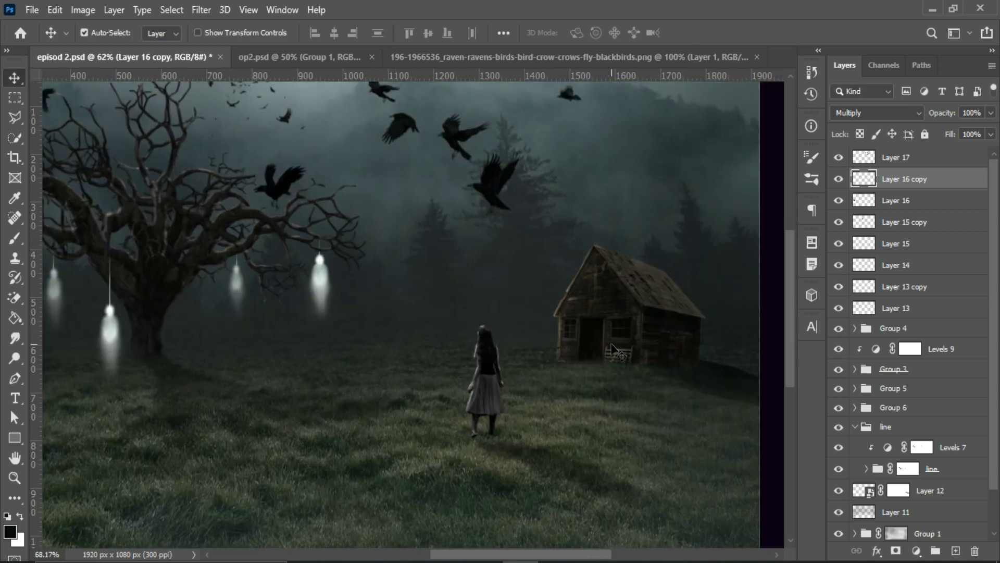
{"action": "left_click", "coordinate": [854, 423]}
Add a new layer clipped above the barn and choose bright yellow as the paint colour
{"action": "left_click", "coordinate": [854, 423]}
{"action": "left_click", "coordinate": [896, 401]}
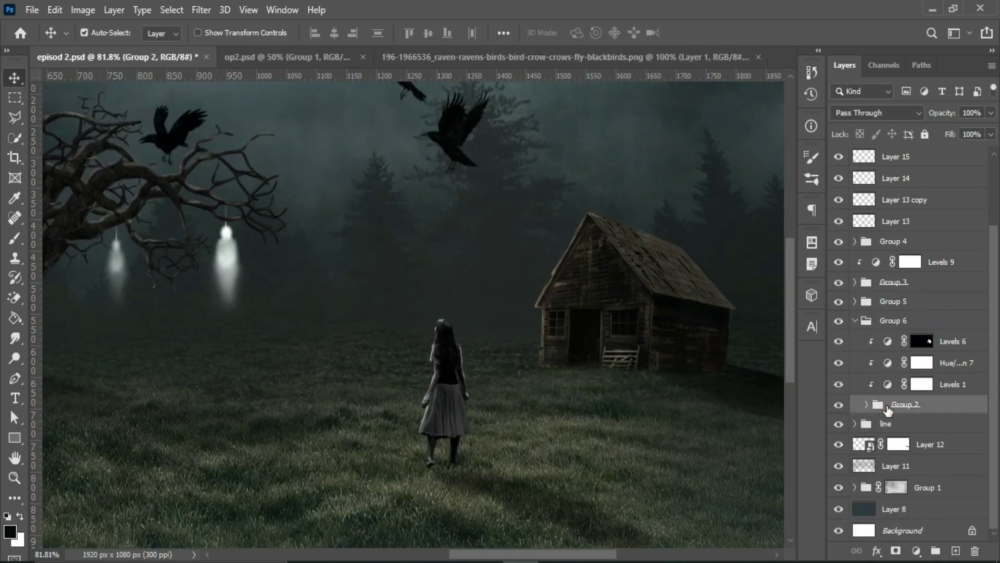
{"action": "left_click", "coordinate": [956, 551]}
{"action": "key", "text": "i"}
{"action": "left_click", "coordinate": [9, 532]}
{"action": "left_click", "coordinate": [814, 319]}
{"action": "left_click", "coordinate": [779, 194]}
{"action": "left_click", "coordinate": [755, 161]}
{"action": "left_click", "coordinate": [933, 149]}
Set the yellow layer to Overlay and brush glow over the barn's windows and doorway
{"action": "key", "text": "v"}
{"action": "left_click", "coordinate": [14, 238]}
{"action": "left_click", "coordinate": [876, 112]}
{"action": "left_click", "coordinate": [887, 304]}
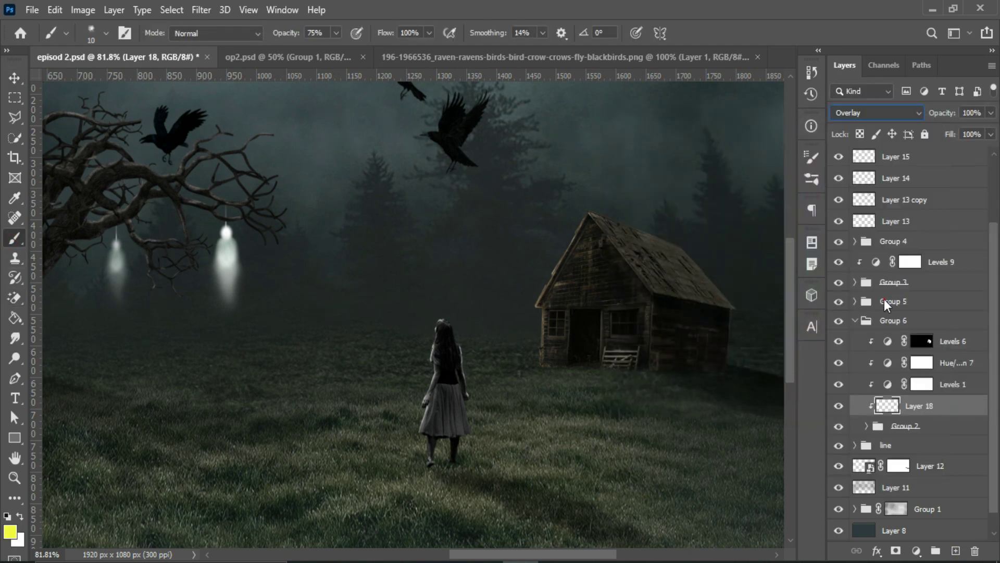
{"action": "key", "text": "0"}
{"action": "key", "text": "bracketright"}
{"action": "key", "text": "bracketright"}
{"action": "left_click_drag", "start_coordinate": [579, 339], "coordinate": [581, 367]}
{"action": "left_click_drag", "start_coordinate": [552, 315], "coordinate": [633, 335]}
{"action": "scroll", "coordinate": [628, 337], "scroll_direction": "down", "scroll_amount": 3}
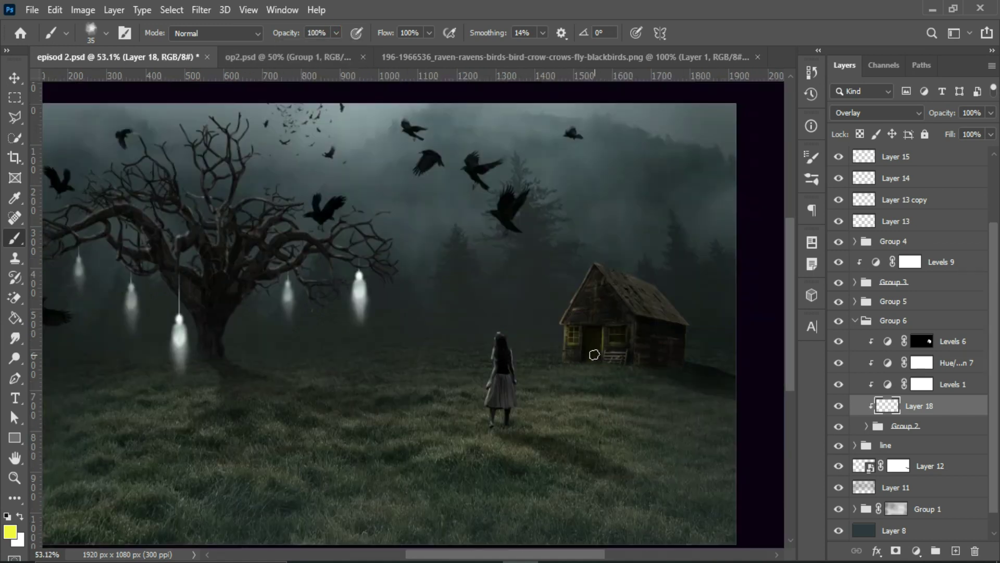
{"action": "scroll", "coordinate": [594, 351], "scroll_direction": "up", "scroll_amount": 1}
{"action": "scroll", "coordinate": [644, 312], "scroll_direction": "up", "scroll_amount": 2}
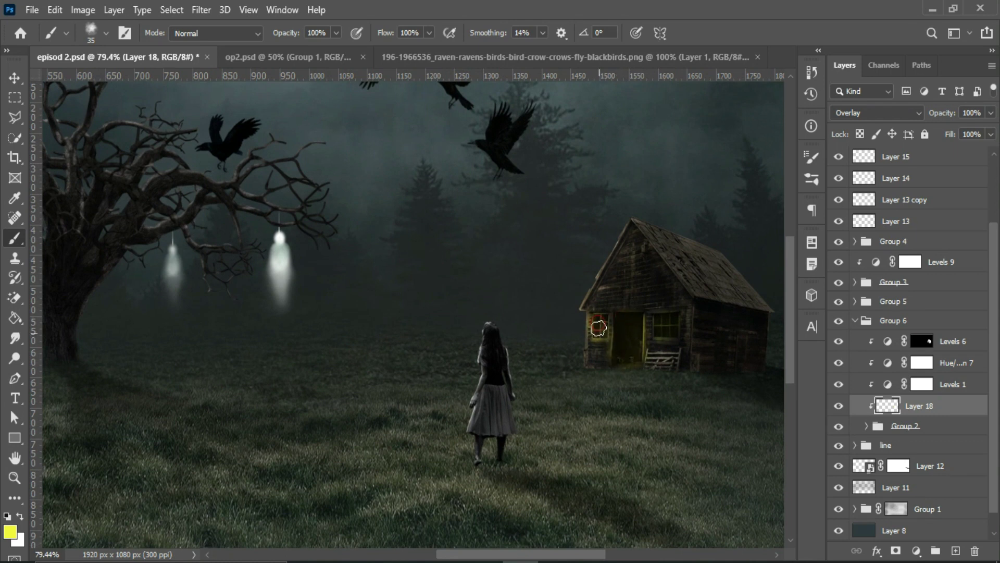
{"action": "left_click_drag", "start_coordinate": [671, 318], "coordinate": [662, 339]}
Add a mask to the yellow glow layer and refine it with a smaller brush
{"action": "left_click", "coordinate": [895, 551]}
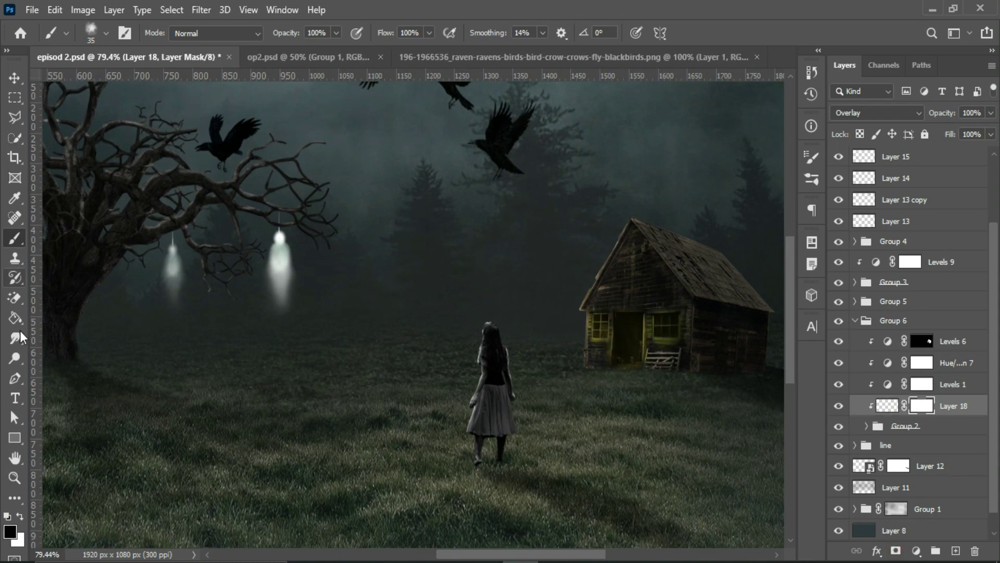
{"action": "scroll", "coordinate": [597, 348], "scroll_direction": "up", "scroll_amount": 3}
{"action": "key", "text": "bracketleft"}
{"action": "key", "text": "bracketleft"}
{"action": "key", "text": "bracketleft"}
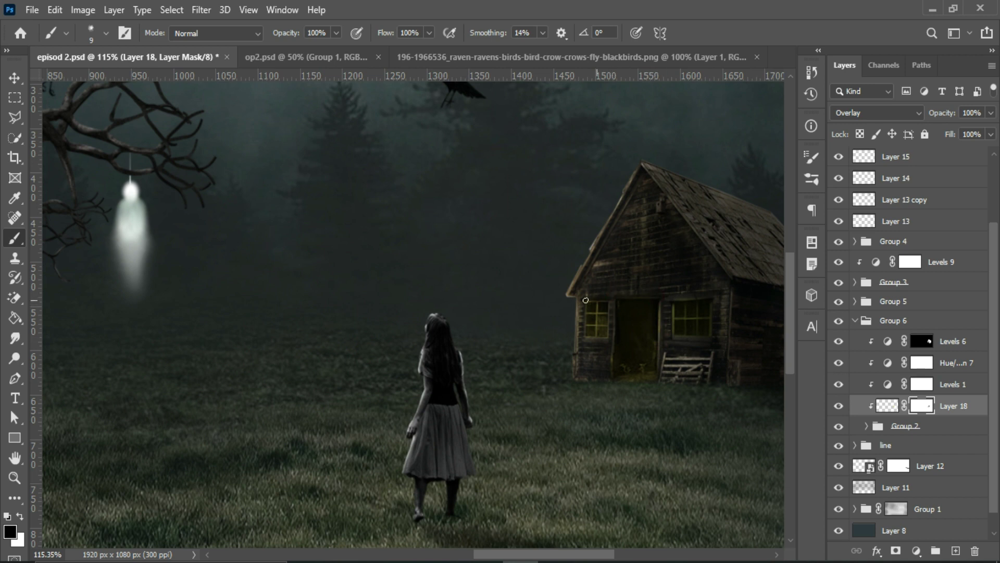
{"action": "key", "text": "ctrl+0"}
{"action": "key", "text": "v"}
{"action": "left_click", "coordinate": [887, 405]}
Lower the yellow glow layer's opacity
{"action": "key", "text": "2"}
{"action": "key", "text": "5"}
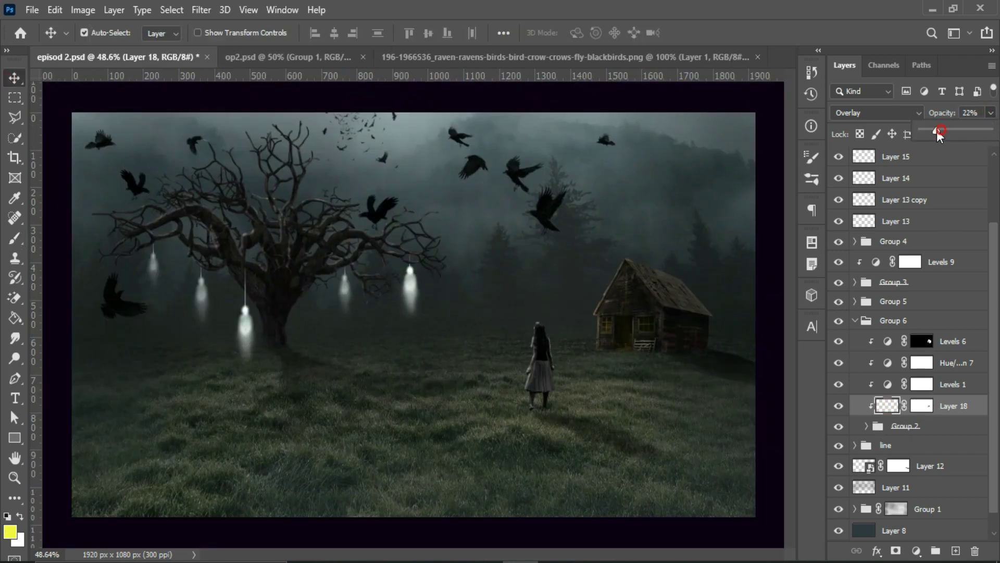
{"action": "scroll", "coordinate": [627, 338], "scroll_direction": "up", "scroll_amount": 3}
On a new layer, paint orange glow into the barn doorway and set it to Overlay
{"action": "left_click", "coordinate": [955, 550]}
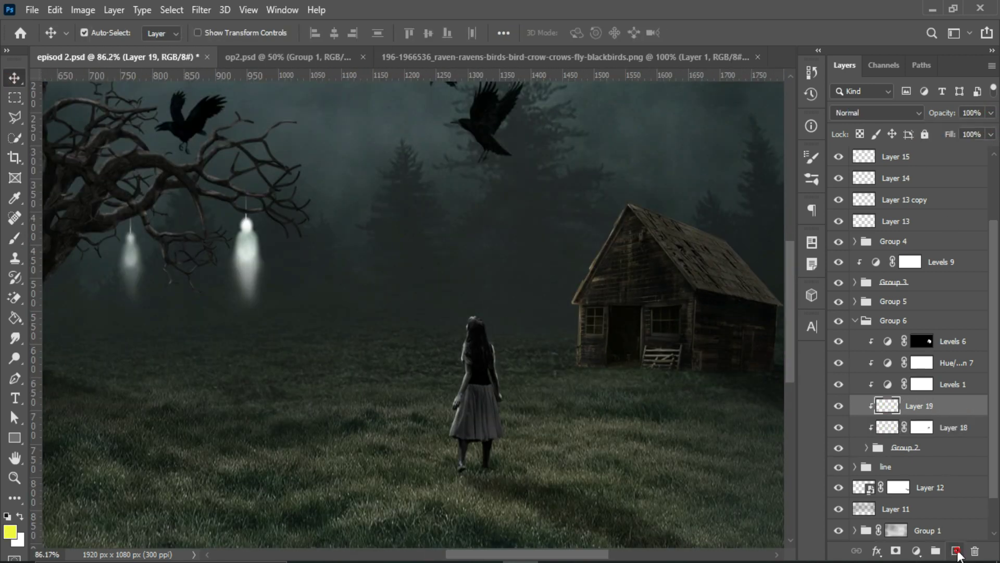
{"action": "left_click", "coordinate": [10, 531]}
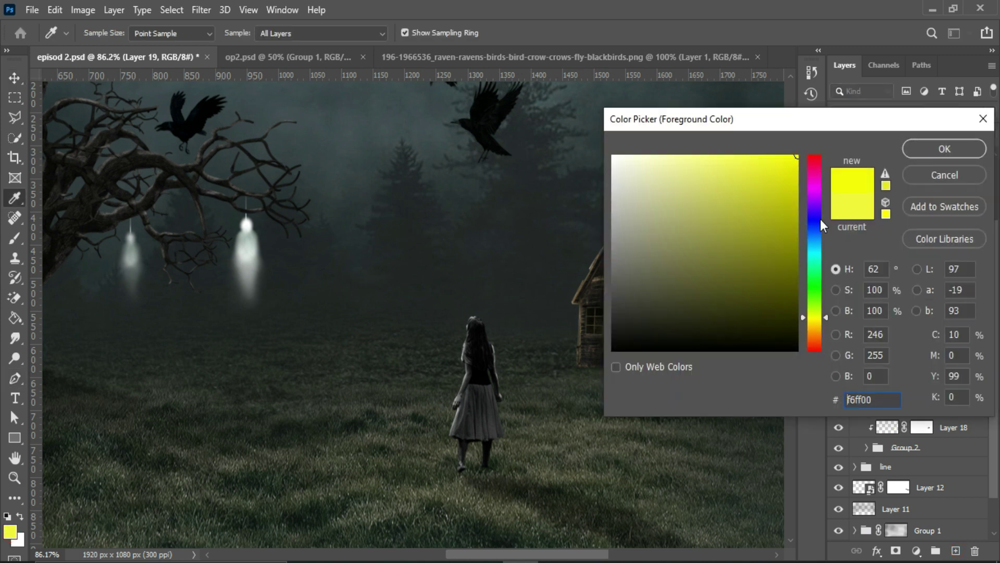
{"action": "left_click_drag", "start_coordinate": [821, 225], "coordinate": [828, 326]}
{"action": "key", "text": "Return"}
{"action": "key", "text": "b"}
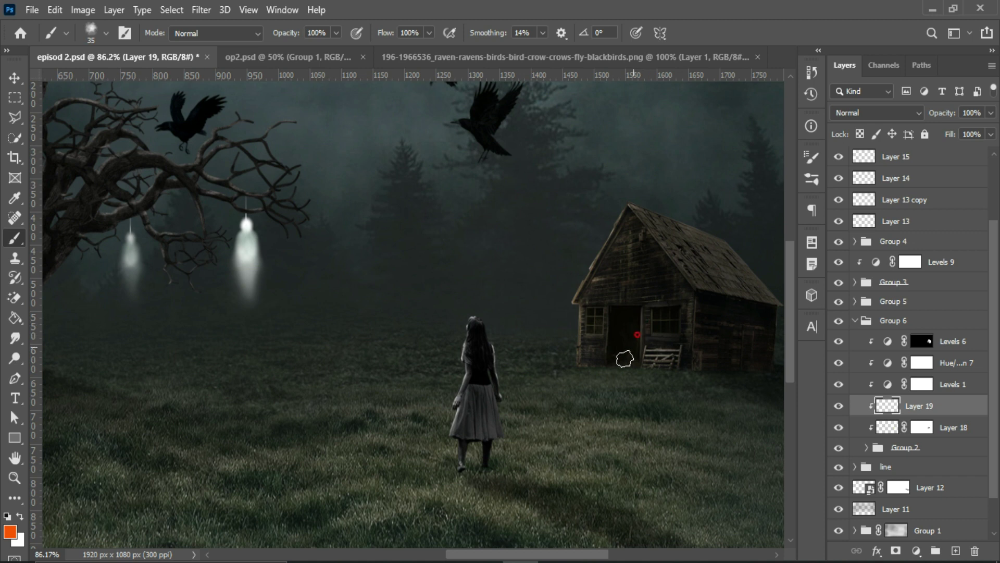
{"action": "left_click_drag", "start_coordinate": [634, 345], "coordinate": [627, 359]}
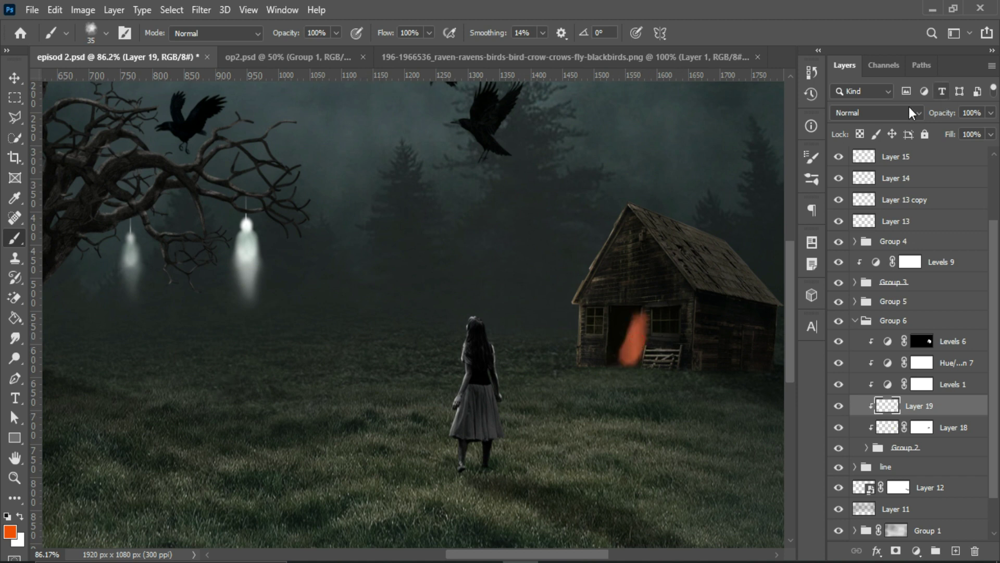
{"action": "left_click", "coordinate": [892, 117]}
{"action": "left_click", "coordinate": [870, 300]}
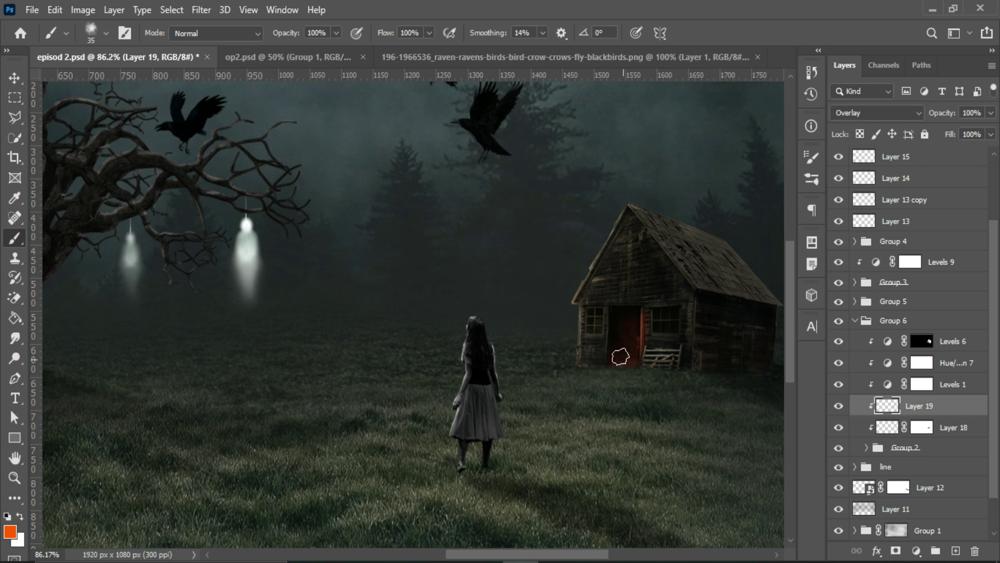
Brighten the window frames and bars with white on a smaller brush
{"action": "scroll", "coordinate": [659, 322], "scroll_direction": "up", "scroll_amount": 3}
{"action": "scroll", "coordinate": [656, 318], "scroll_direction": "up", "scroll_amount": 2}
{"action": "key", "text": "bracketleft"}
{"action": "key", "text": "bracketleft"}
{"action": "key", "text": "bracketleft"}
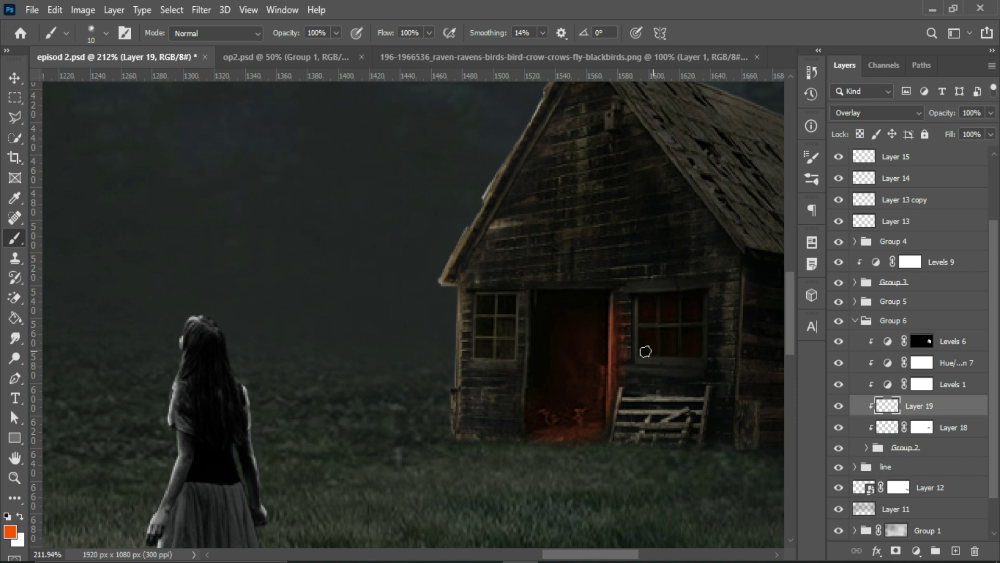
{"action": "key", "text": "x"}
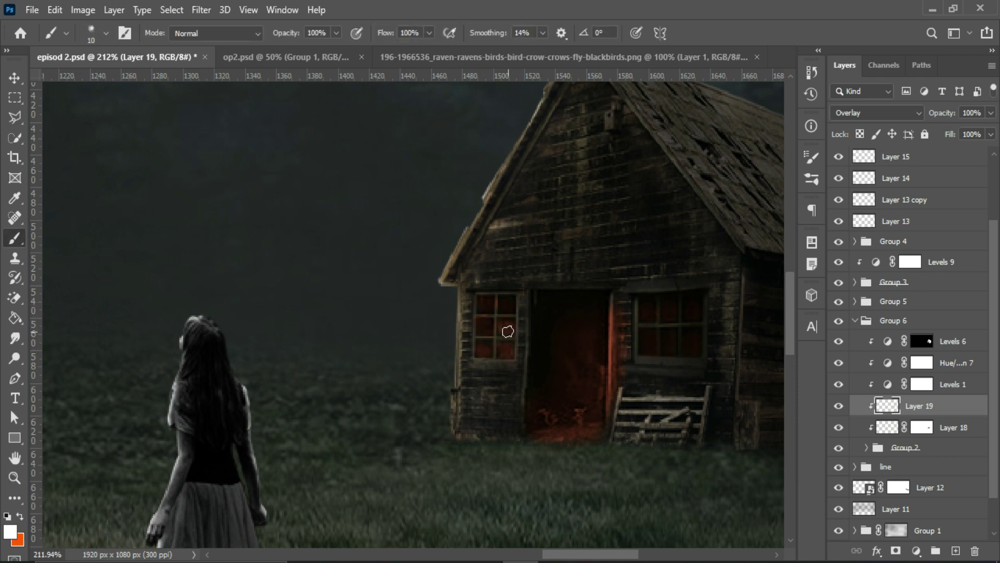
{"action": "left_click_drag", "start_coordinate": [475, 295], "coordinate": [472, 358]}
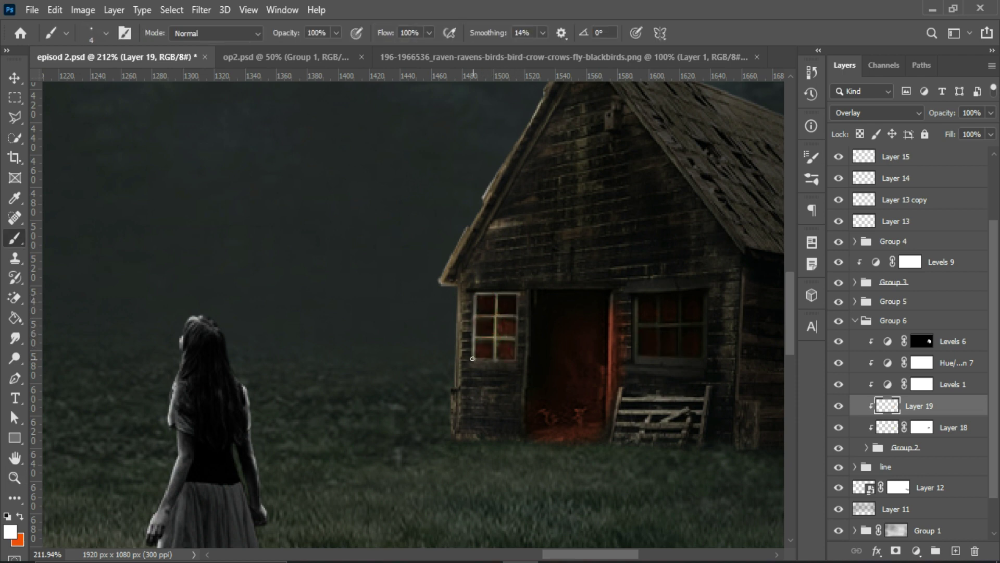
{"action": "left_click_drag", "start_coordinate": [636, 299], "coordinate": [635, 367]}
{"action": "left_click_drag", "start_coordinate": [636, 326], "coordinate": [705, 325]}
{"action": "left_click_drag", "start_coordinate": [659, 298], "coordinate": [658, 321]}
{"action": "mouse_move", "coordinate": [706, 299]}
{"action": "left_mouse_down"}
{"action": "mouse_move", "coordinate": [706, 364]}
{"action": "mouse_move", "coordinate": [637, 366]}
{"action": "left_mouse_up"}
Brighten the left and right edges of the barn door with white
{"action": "scroll", "coordinate": [672, 359], "scroll_direction": "down", "scroll_amount": 2}
{"action": "left_click_drag", "start_coordinate": [616, 289], "coordinate": [617, 407]}
{"action": "left_click_drag", "start_coordinate": [546, 285], "coordinate": [545, 376]}
{"action": "scroll", "coordinate": [605, 284], "scroll_direction": "down", "scroll_amount": 5}
{"action": "scroll", "coordinate": [560, 318], "scroll_direction": "up", "scroll_amount": 3}
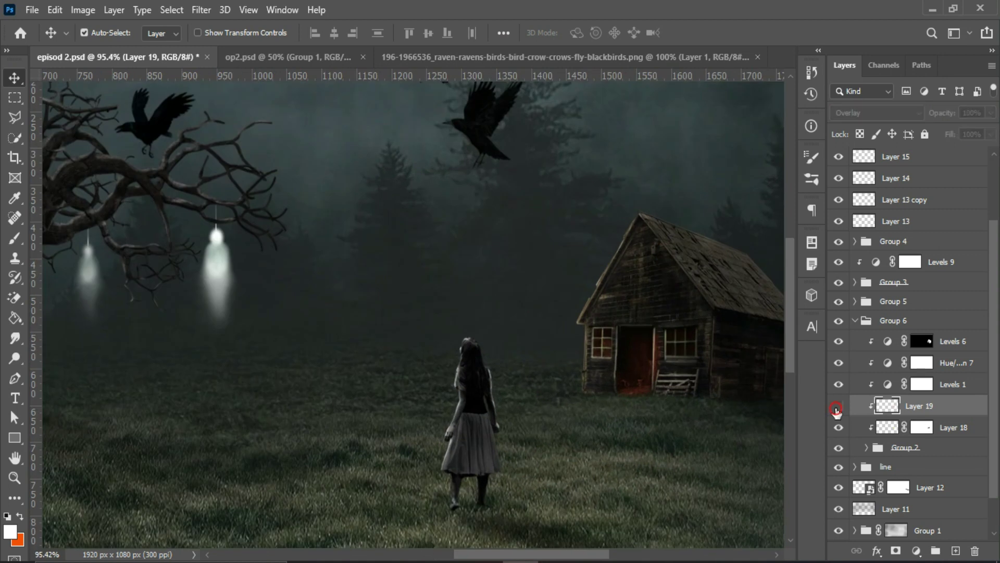
Add a mask to the orange layer and paint a soft reddish spill below at 10% brush opacity
{"action": "left_click", "coordinate": [895, 550]}
{"action": "scroll", "coordinate": [670, 342], "scroll_direction": "up", "scroll_amount": 4}
{"action": "key", "text": "bracketright"}
{"action": "key", "text": "bracketright"}
{"action": "key", "text": "bracketright"}
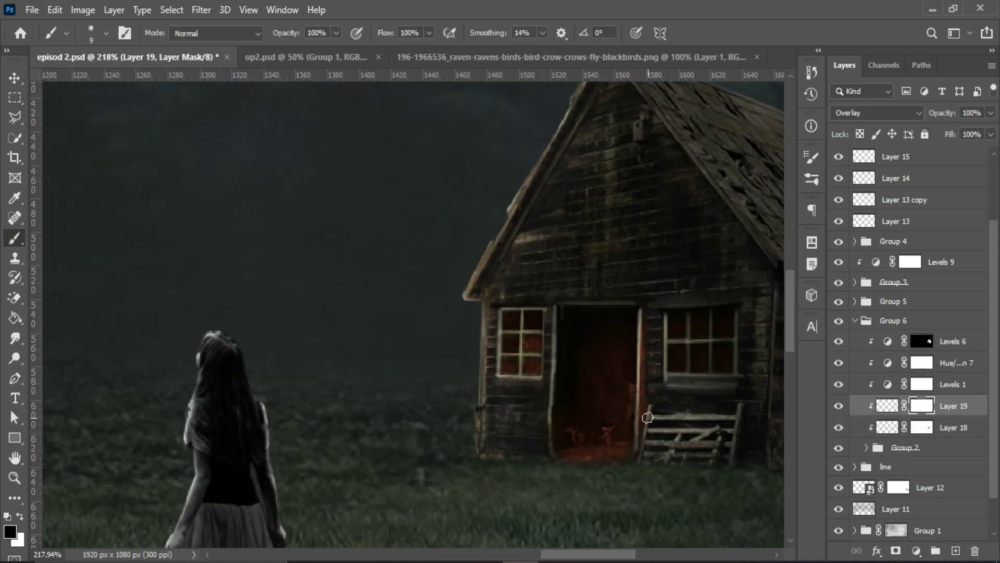
{"action": "left_click", "coordinate": [887, 405]}
{"action": "key", "text": "2"}
{"action": "key", "text": "4"}
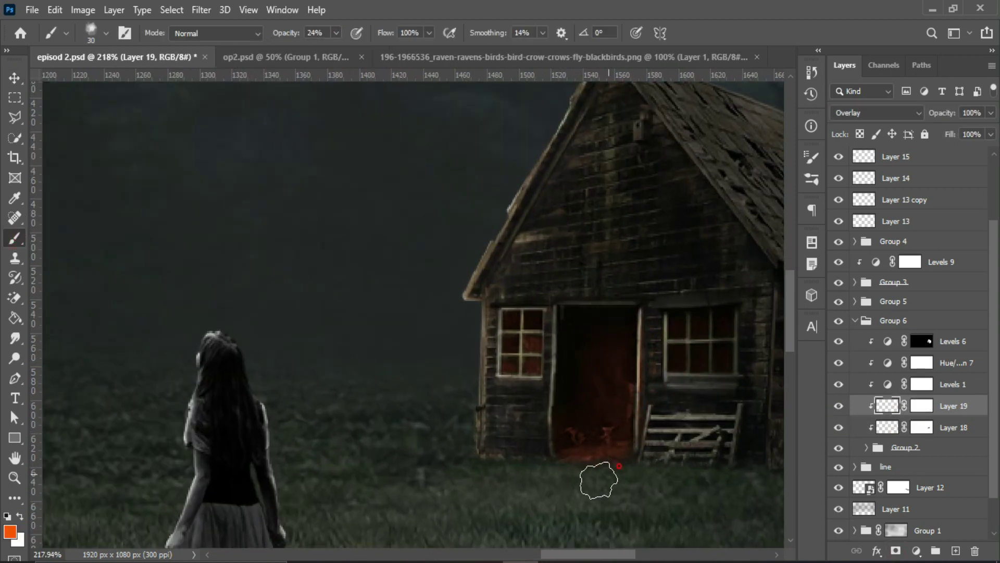
{"action": "scroll", "coordinate": [581, 486], "scroll_direction": "down", "scroll_amount": 5}
{"action": "scroll", "coordinate": [583, 474], "scroll_direction": "up", "scroll_amount": 3}
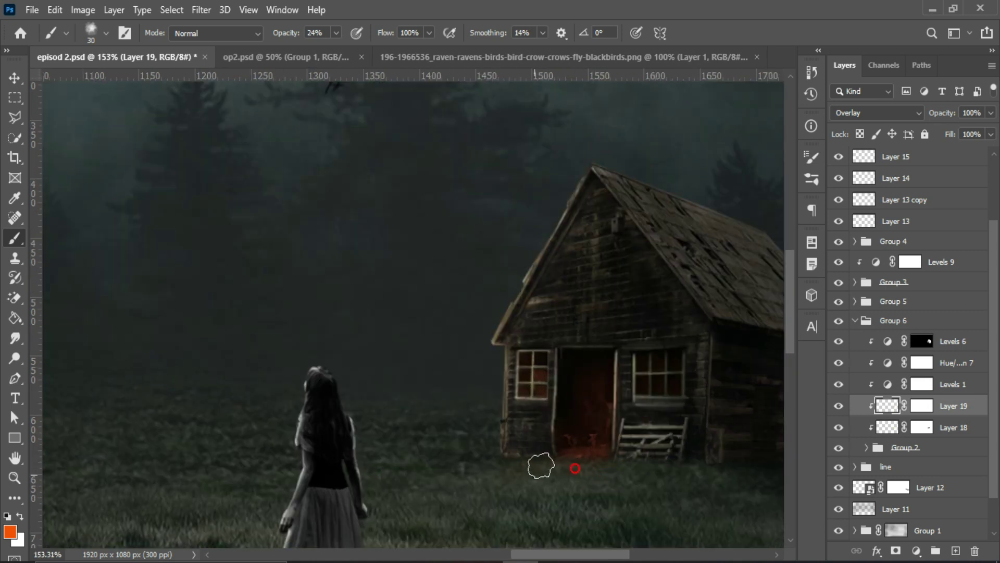
{"action": "key", "text": "3"}
{"action": "key", "text": "6"}
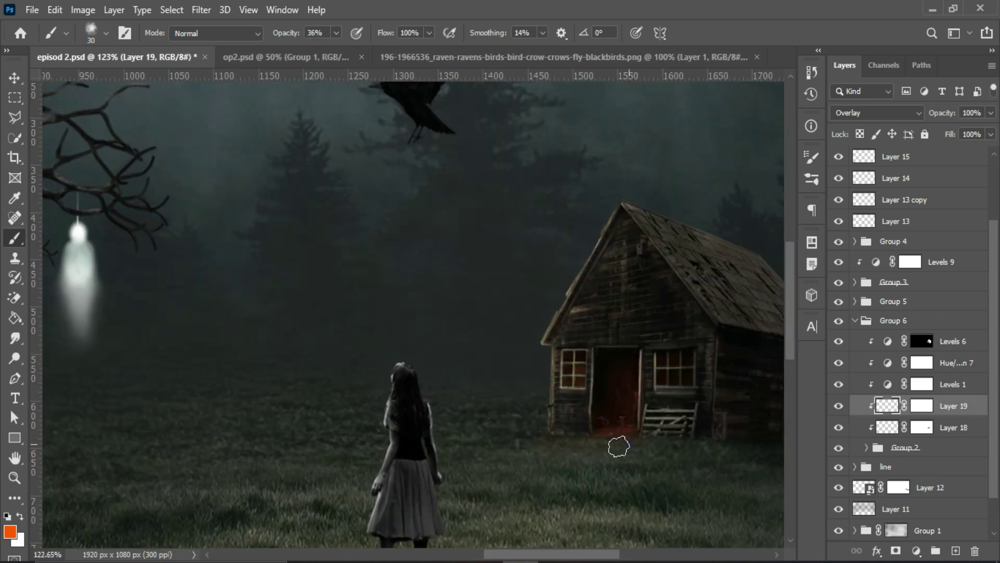
{"action": "key", "text": "b"}
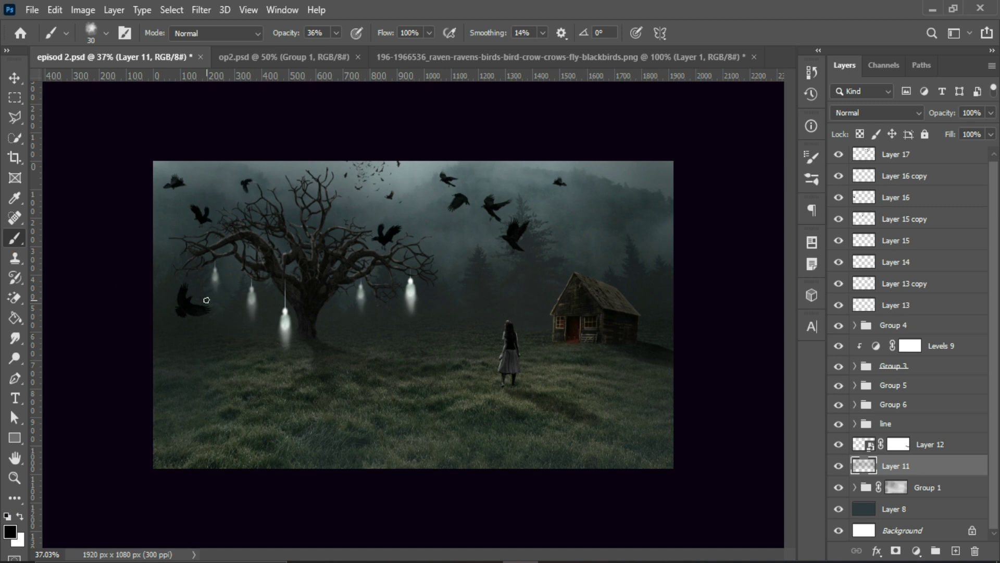
{"action": "left_click", "coordinate": [336, 33]}
{"action": "left_click", "coordinate": [319, 48]}
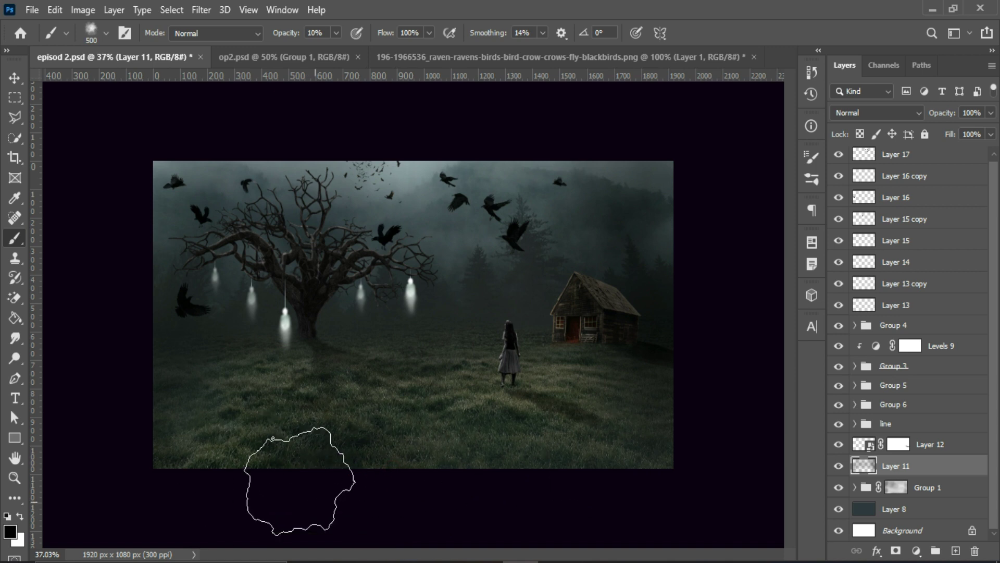
In Camera Raw's Basic panel, cool the temperature toward blue, boost contrast and highlights, deepen shadows, add clarity
{"action": "key", "text": "v"}
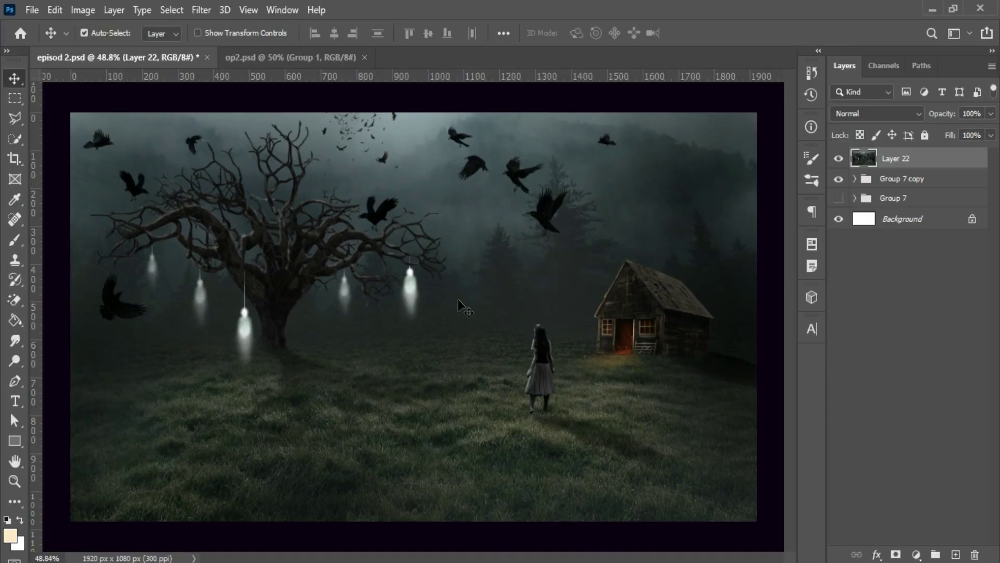
{"action": "left_click", "coordinate": [201, 10]}
{"action": "left_click", "coordinate": [214, 128]}
{"action": "left_click", "coordinate": [740, 240]}
{"action": "mouse_move", "coordinate": [792, 238]}
{"action": "left_mouse_down"}
{"action": "mouse_move", "coordinate": [777, 238]}
{"action": "mouse_move", "coordinate": [792, 264]}
{"action": "left_mouse_up"}
{"action": "mouse_move", "coordinate": [792, 324]}
{"action": "left_mouse_down"}
{"action": "mouse_move", "coordinate": [823, 324]}
{"action": "mouse_move", "coordinate": [810, 347]}
{"action": "mouse_move", "coordinate": [760, 370]}
{"action": "left_mouse_up"}
{"action": "mouse_move", "coordinate": [793, 393]}
{"action": "left_mouse_down"}
{"action": "mouse_move", "coordinate": [778, 394]}
{"action": "mouse_move", "coordinate": [776, 417]}
{"action": "left_mouse_up"}
{"action": "left_click_drag", "start_coordinate": [792, 456], "coordinate": [803, 455]}
{"action": "scroll", "coordinate": [796, 473], "scroll_direction": "down", "scroll_amount": 3}
{"action": "left_click_drag", "start_coordinate": [792, 330], "coordinate": [807, 331]}
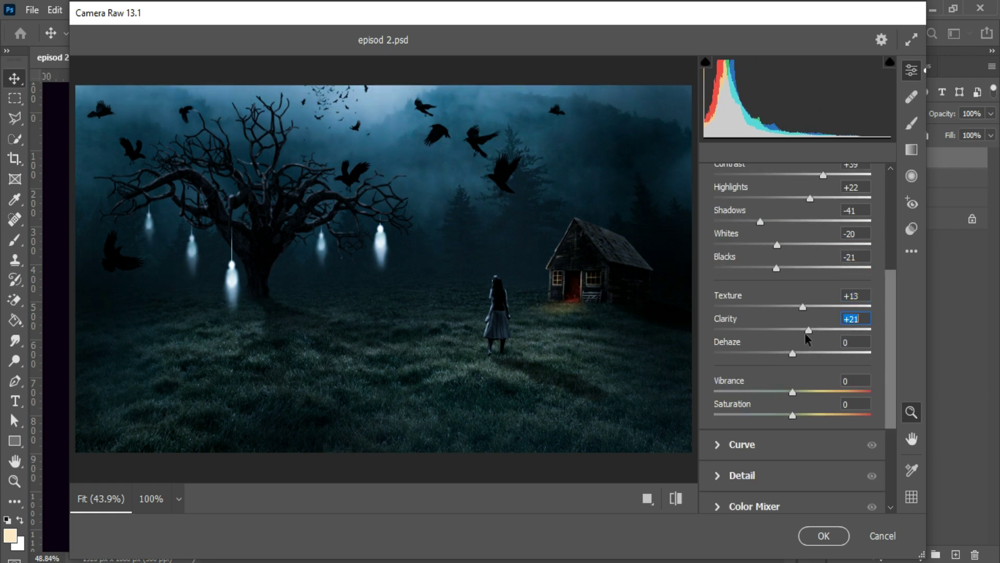
Switch the Tone Curve to its colour channels and adjust the blue channel
{"action": "left_click", "coordinate": [741, 444]}
{"action": "left_click", "coordinate": [784, 227]}
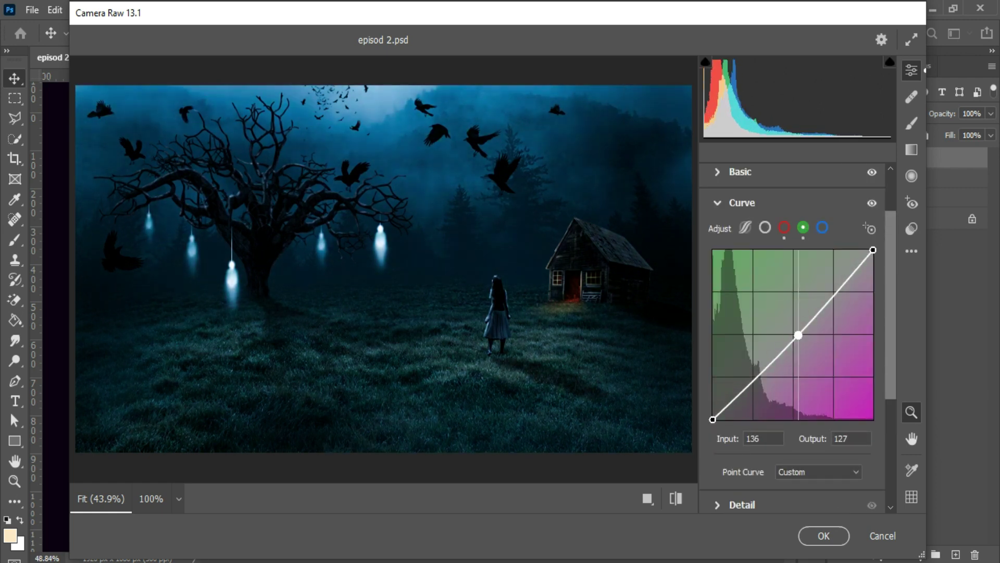
{"action": "left_click", "coordinate": [822, 228]}
{"action": "left_click", "coordinate": [742, 203]}
Add noise reduction and adjust sharpening strength in the Detail panel
{"action": "left_click", "coordinate": [742, 301]}
{"action": "mouse_move", "coordinate": [715, 370]}
{"action": "left_mouse_down"}
{"action": "mouse_move", "coordinate": [785, 400]}
{"action": "mouse_move", "coordinate": [793, 369]}
{"action": "left_mouse_up"}
{"action": "left_click", "coordinate": [783, 339]}
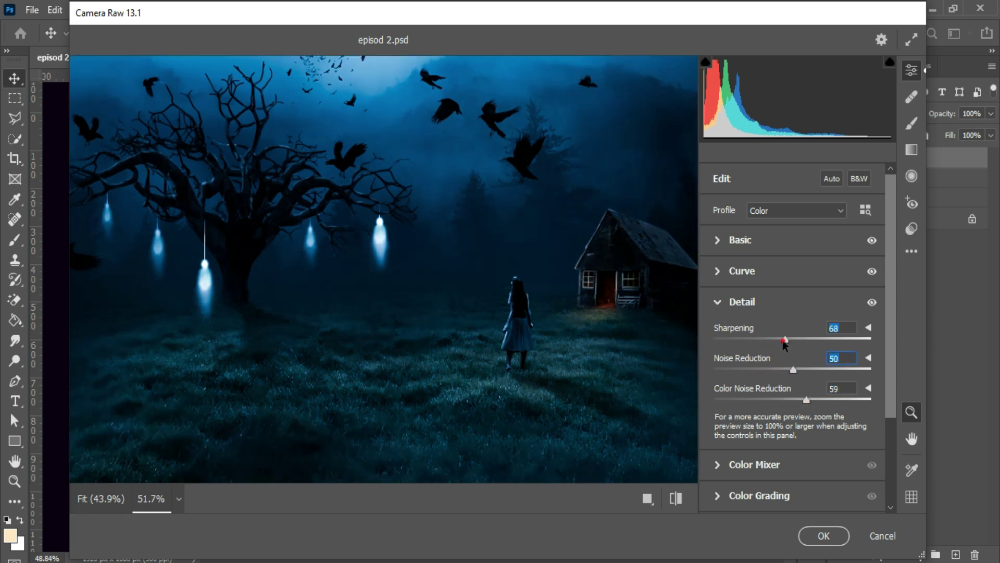
Shift the Color Mixer hues for oranges, yellows, greens (strongly) and magentas
{"action": "left_click", "coordinate": [754, 464]}
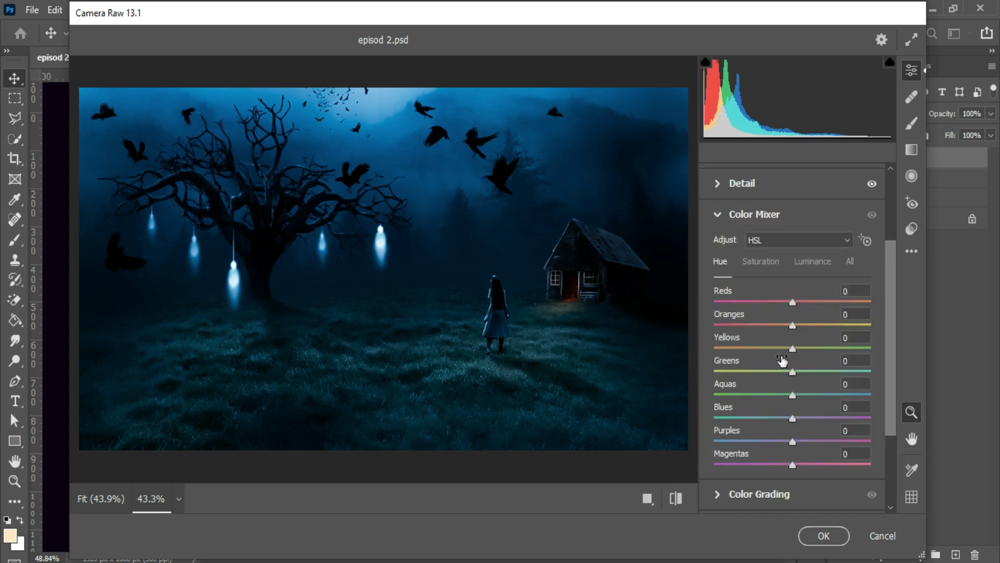
{"action": "mouse_move", "coordinate": [837, 328]}
{"action": "left_mouse_down"}
{"action": "mouse_move", "coordinate": [799, 325]}
{"action": "mouse_move", "coordinate": [768, 348]}
{"action": "left_mouse_up"}
{"action": "left_click_drag", "start_coordinate": [792, 372], "coordinate": [744, 371]}
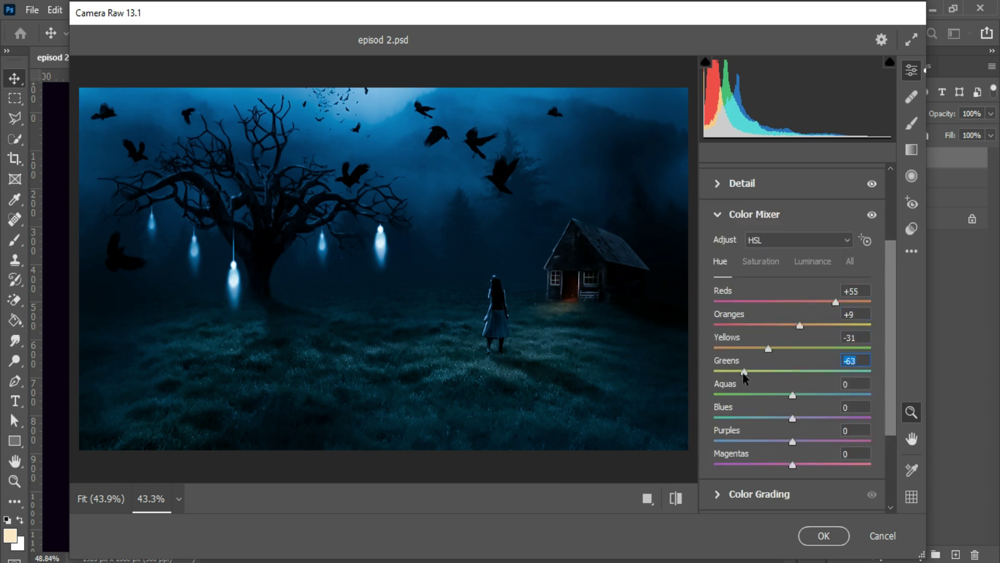
{"action": "left_click_drag", "start_coordinate": [794, 465], "coordinate": [853, 463]}
Adjust the Color Grading highlights and blending
{"action": "left_click", "coordinate": [759, 494]}
{"action": "scroll", "coordinate": [834, 427], "scroll_direction": "down", "scroll_amount": 2}
{"action": "left_click", "coordinate": [790, 397]}
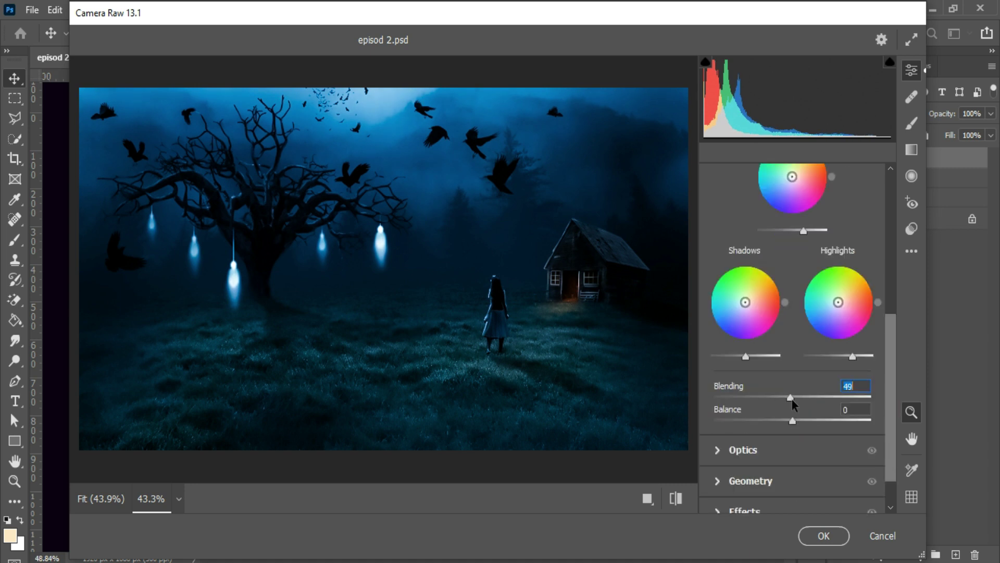